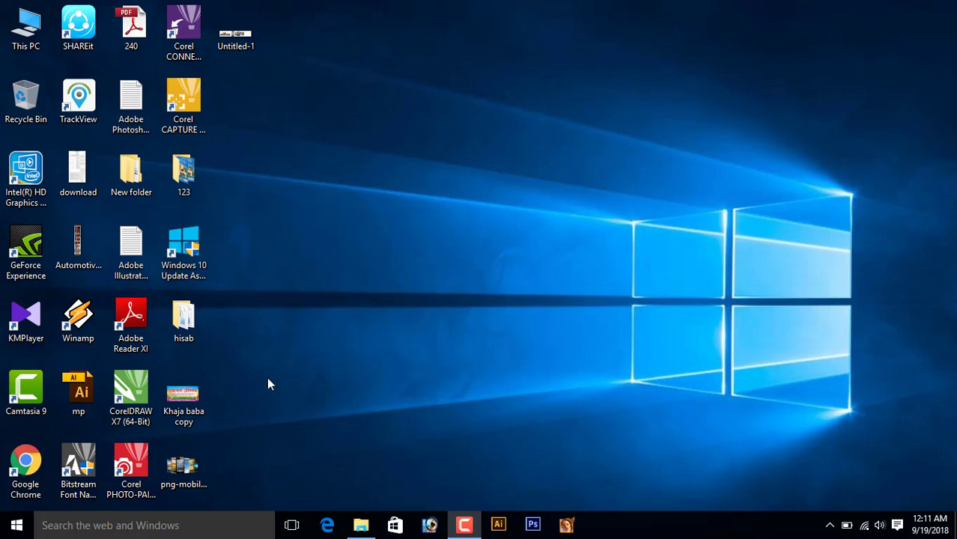
Step: Preview the Khaja baba copy reference image twice, refreshing the desktop in between
double_click(182, 396)
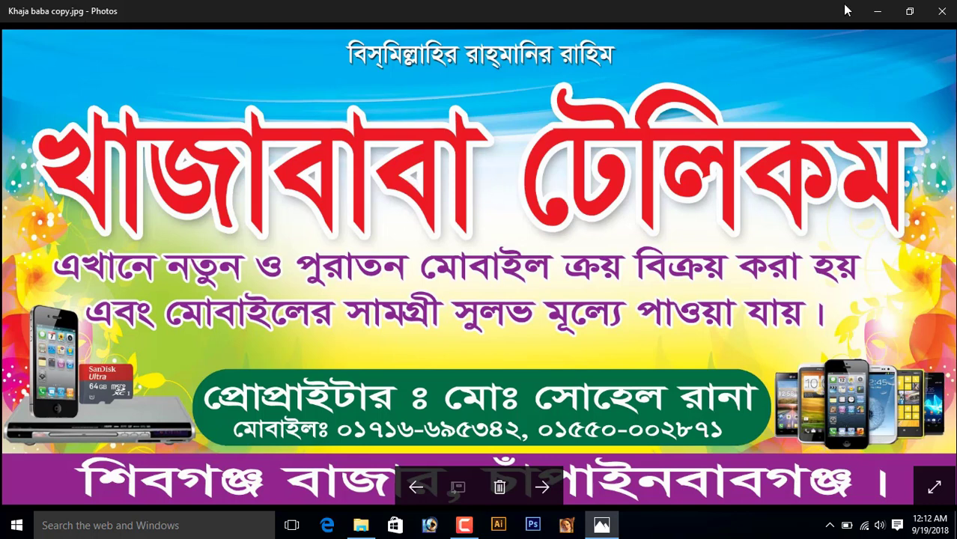
left_click(941, 11)
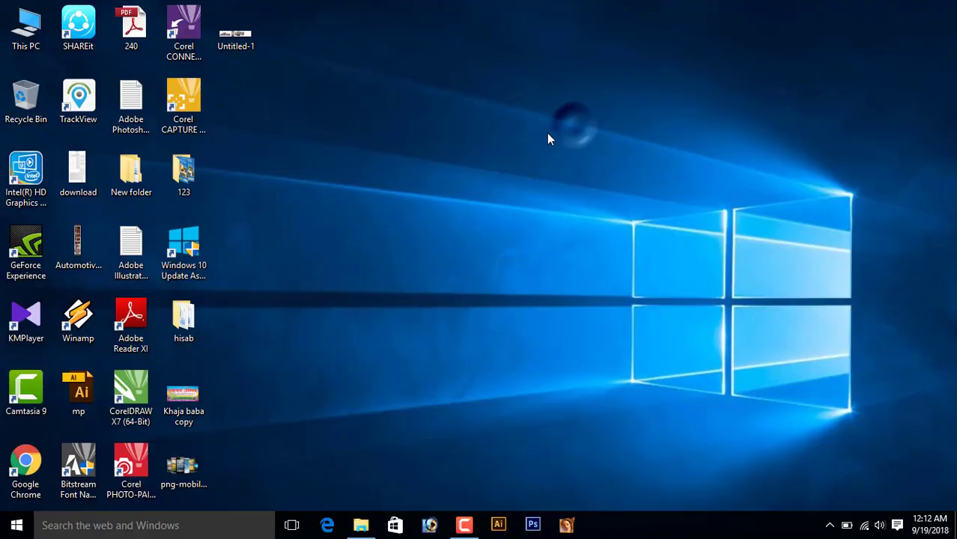
right_click(402, 128)
left_click(435, 171)
right_click(400, 134)
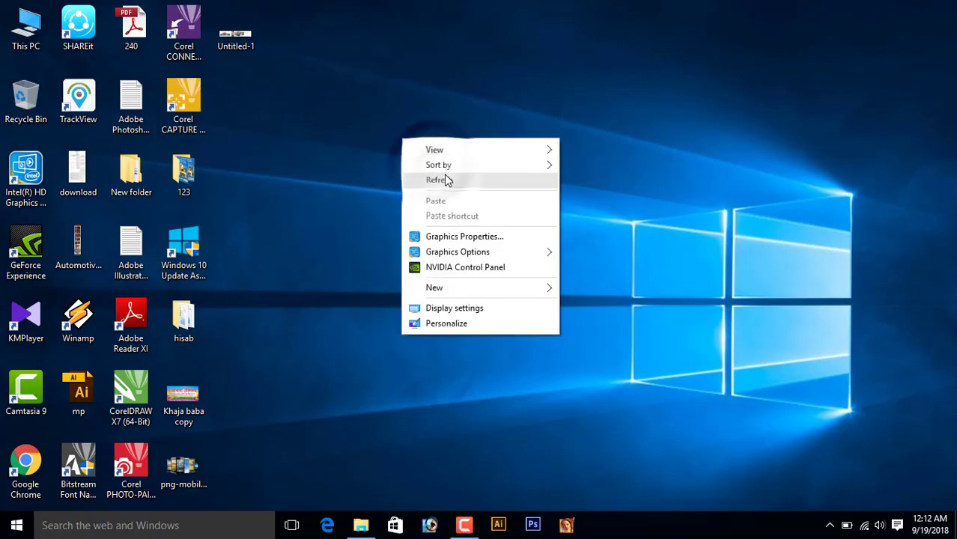
left_click(446, 180)
right_click(409, 147)
left_click(453, 191)
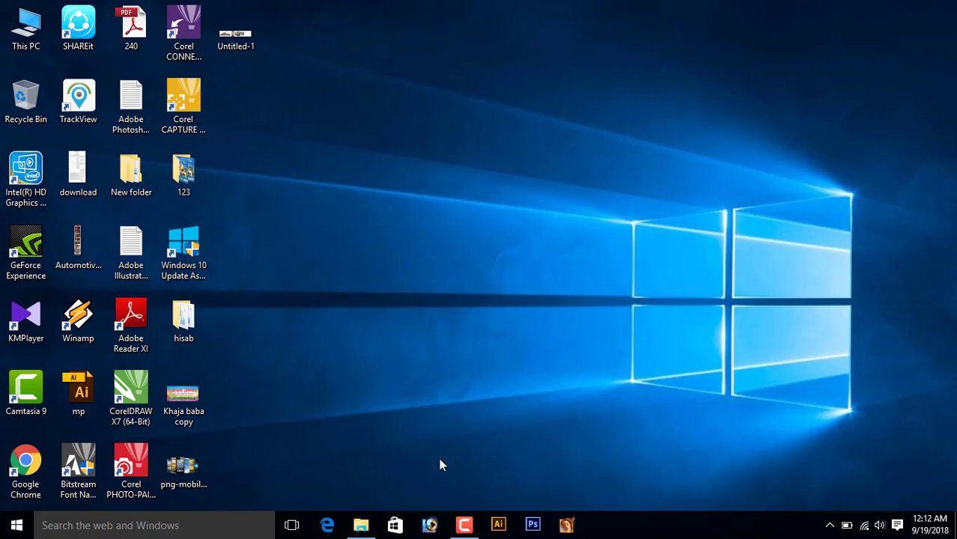
double_click(187, 394)
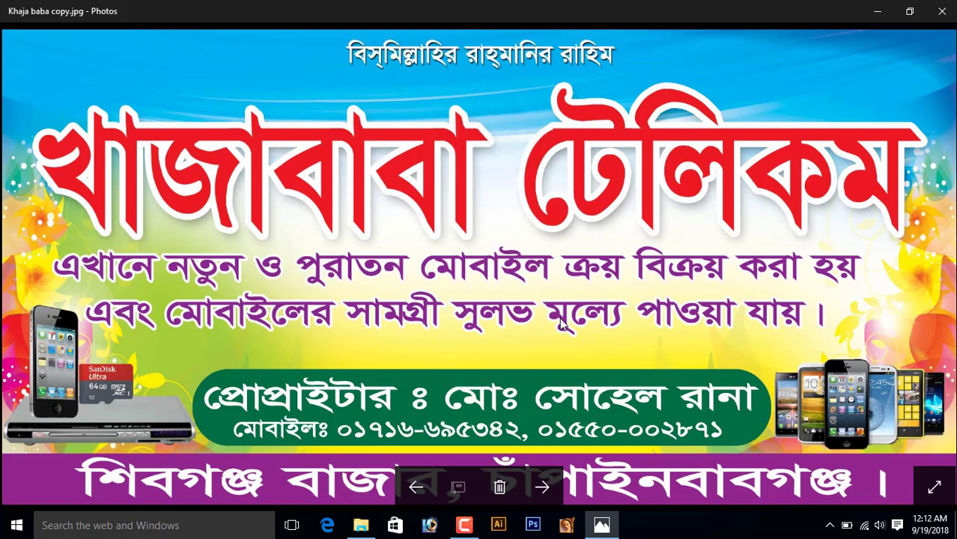
left_click(941, 11)
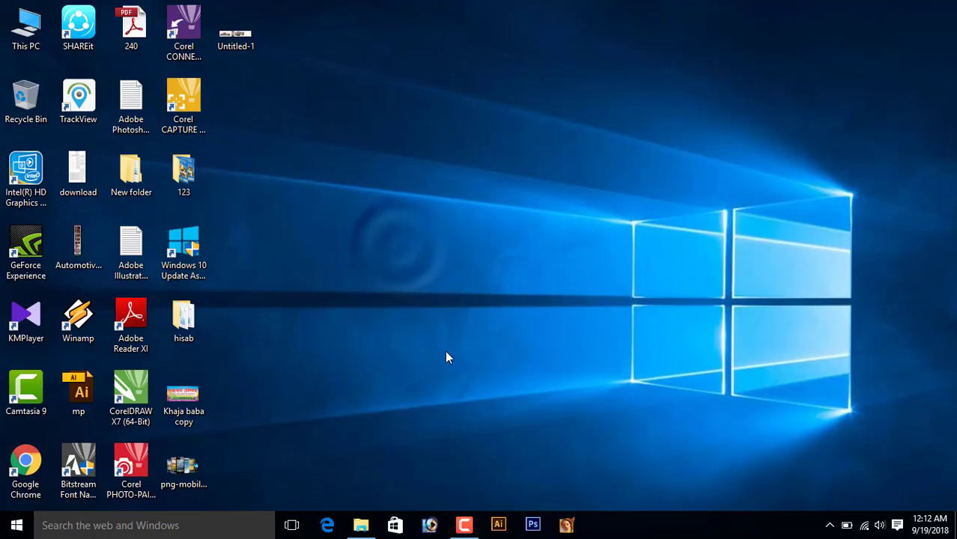
Step: Launch Adobe Photoshop and wait for its empty workspace
left_click(431, 527)
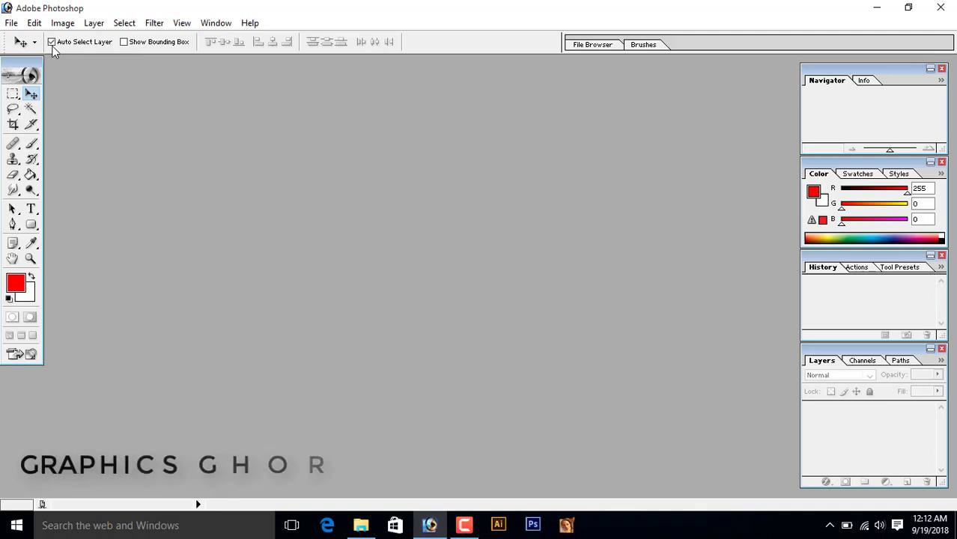
left_click(334, 91)
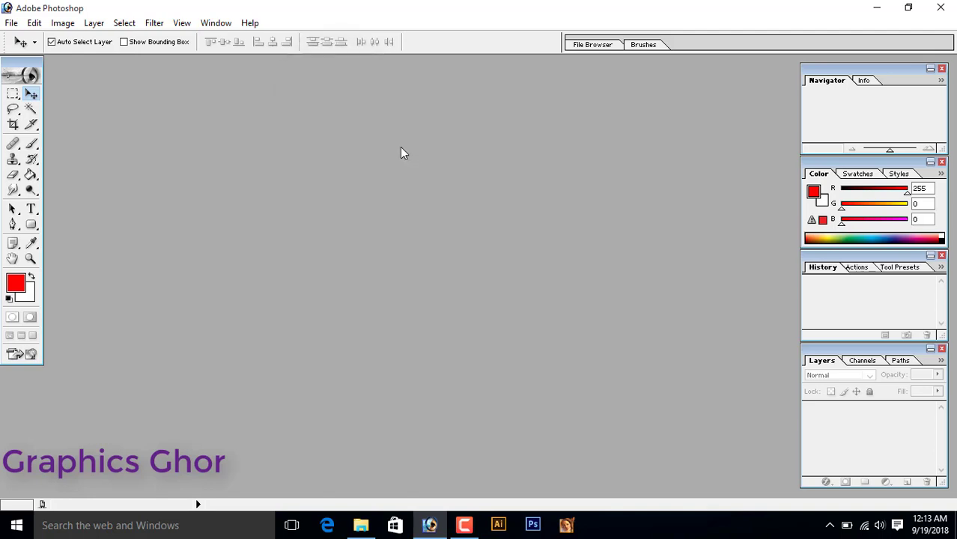
left_click(334, 93)
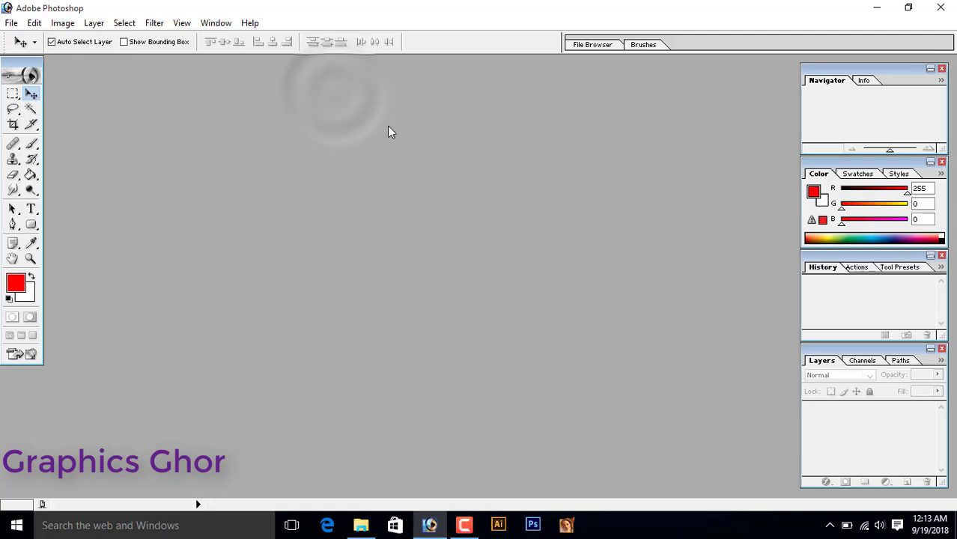
left_click(343, 101)
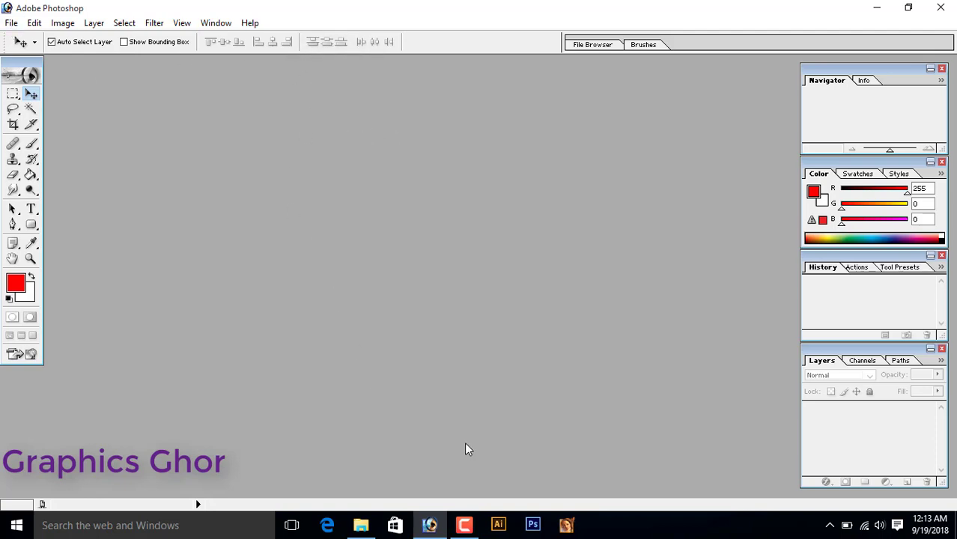
Step: Start a new document with width 84 inches and height 48 inches at 50 ppi, CMYK, white
left_click(11, 24)
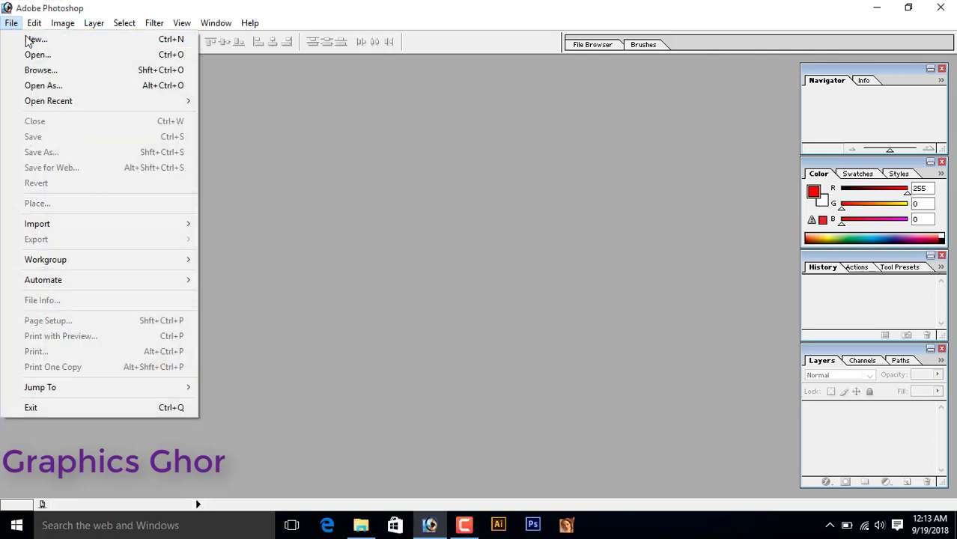
left_click(34, 39)
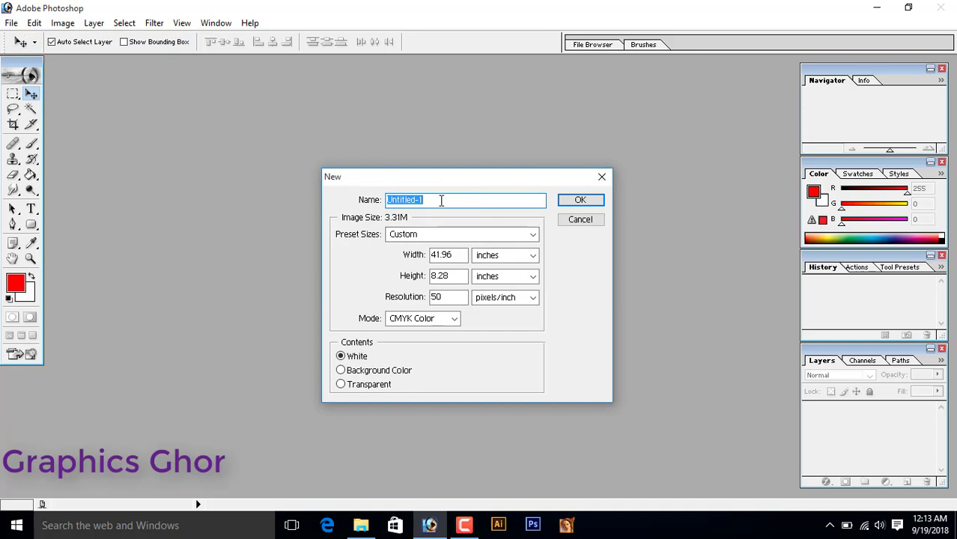
left_click_drag(443, 178, 410, 112)
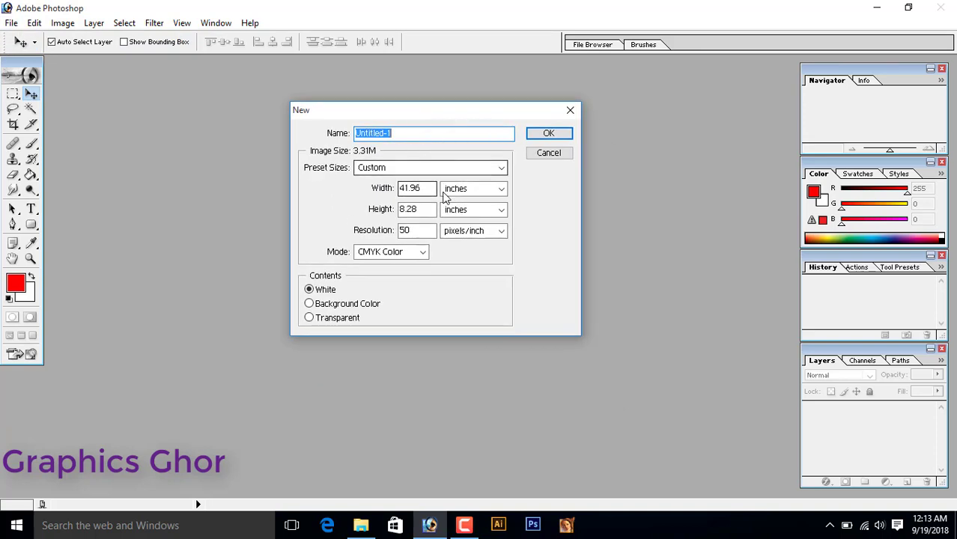
double_click(410, 187)
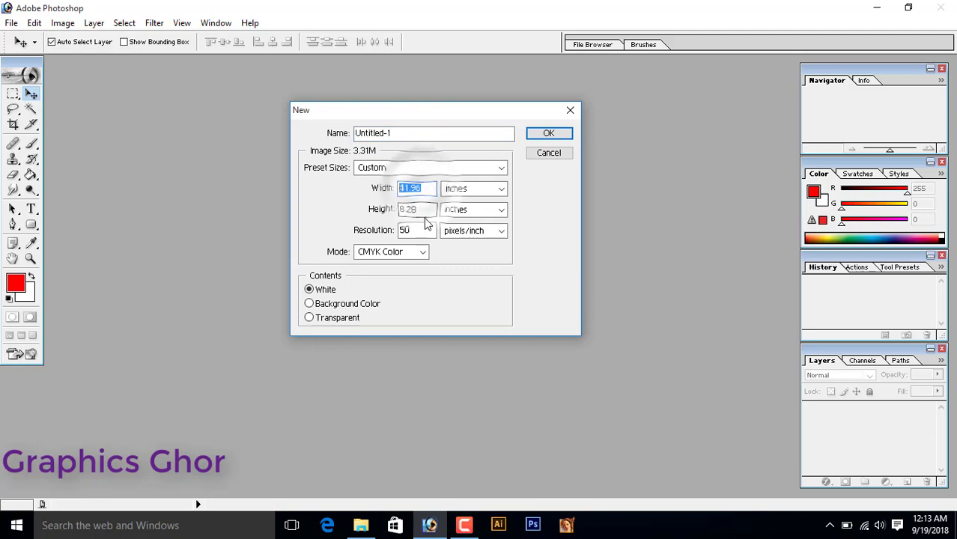
double_click(405, 208)
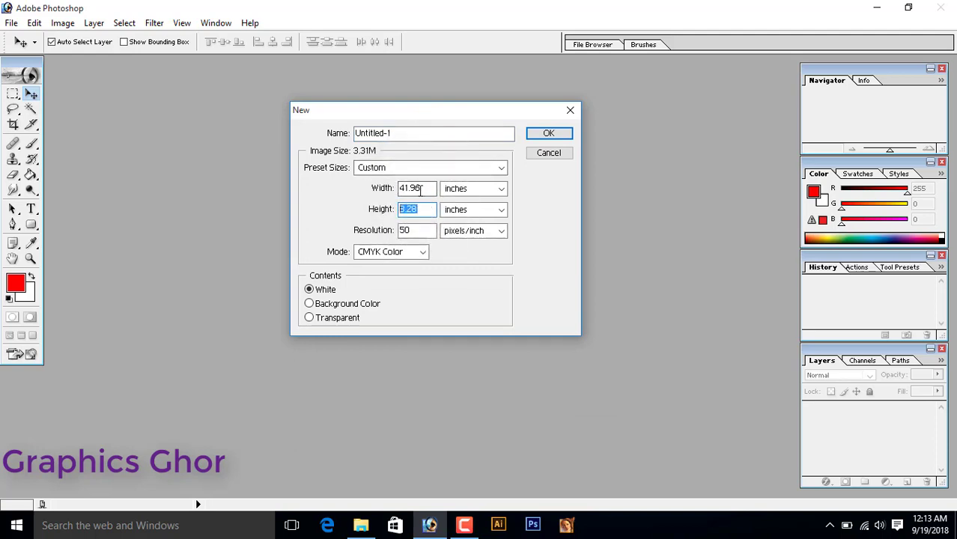
double_click(417, 188)
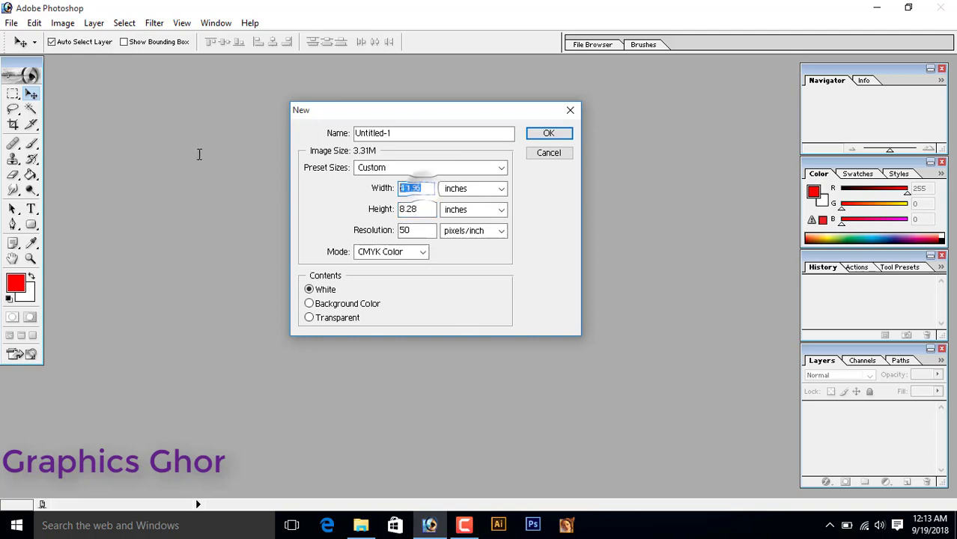
type("84")
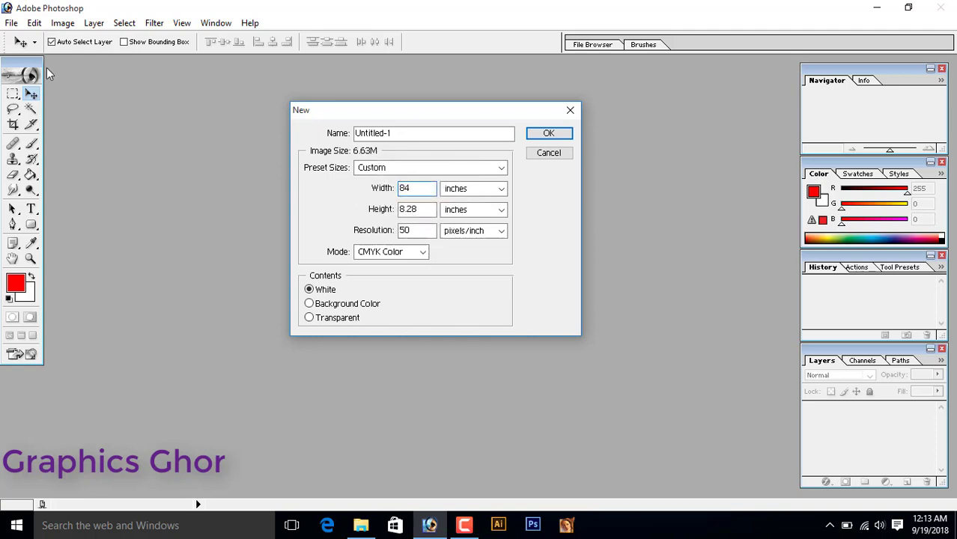
double_click(416, 209)
type("48")
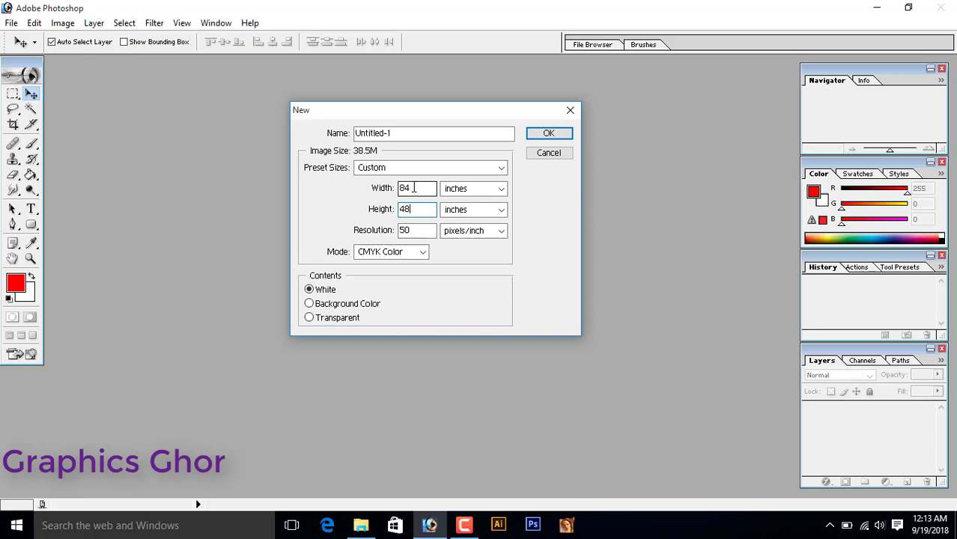
double_click(413, 187)
Step: Create the document, maximize its window, and open the Khaja baba banner in Photos
left_click(547, 135)
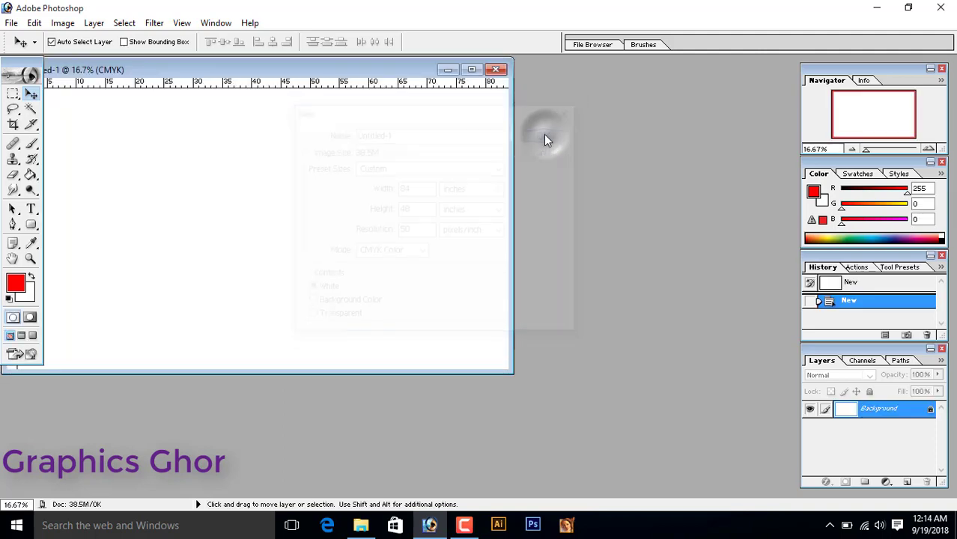
left_click(480, 69)
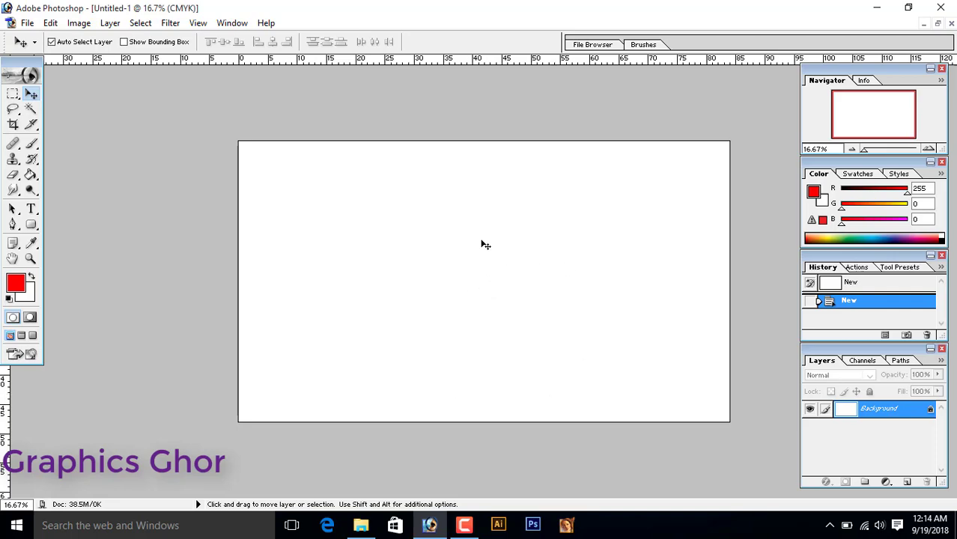
left_click(874, 8)
double_click(187, 404)
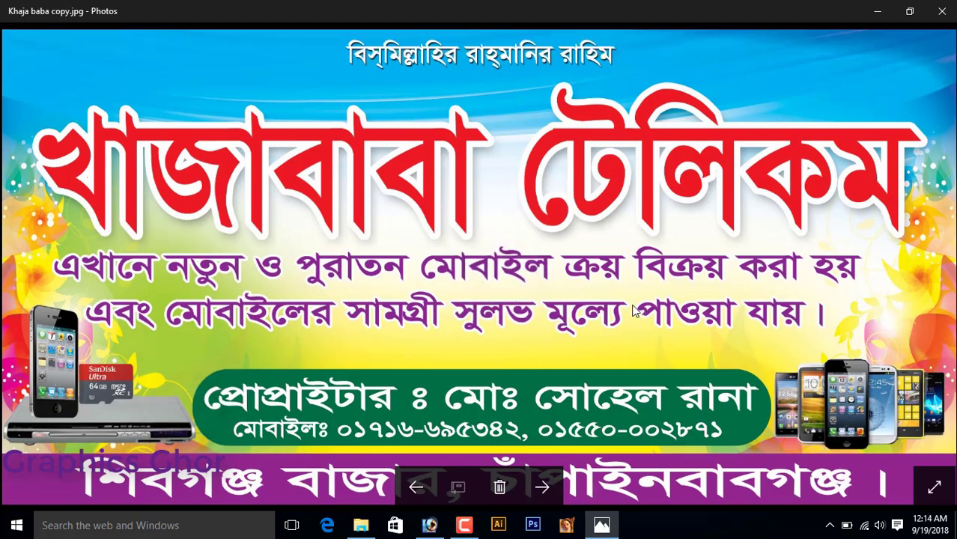
Step: Switch from the Photos reference back to the blank Untitled-1 Photoshop document
left_click(430, 526)
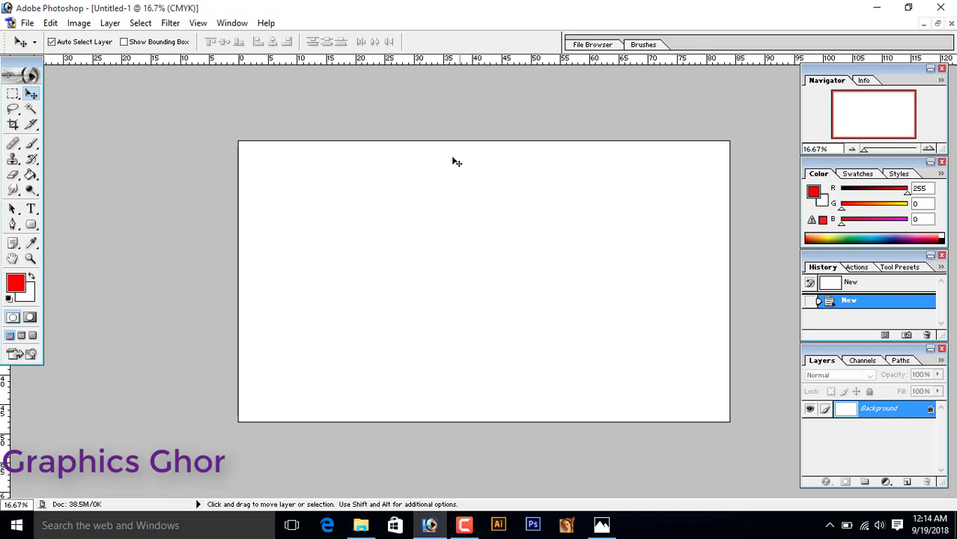
Step: Set the foreground colour to black
left_click(16, 284)
left_click_drag(498, 335, 442, 378)
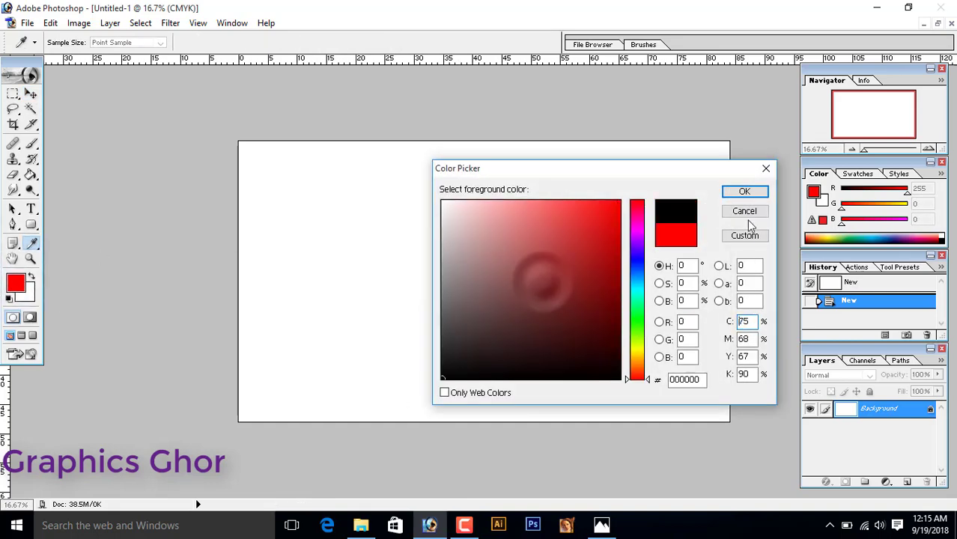
left_click(743, 191)
key("v")
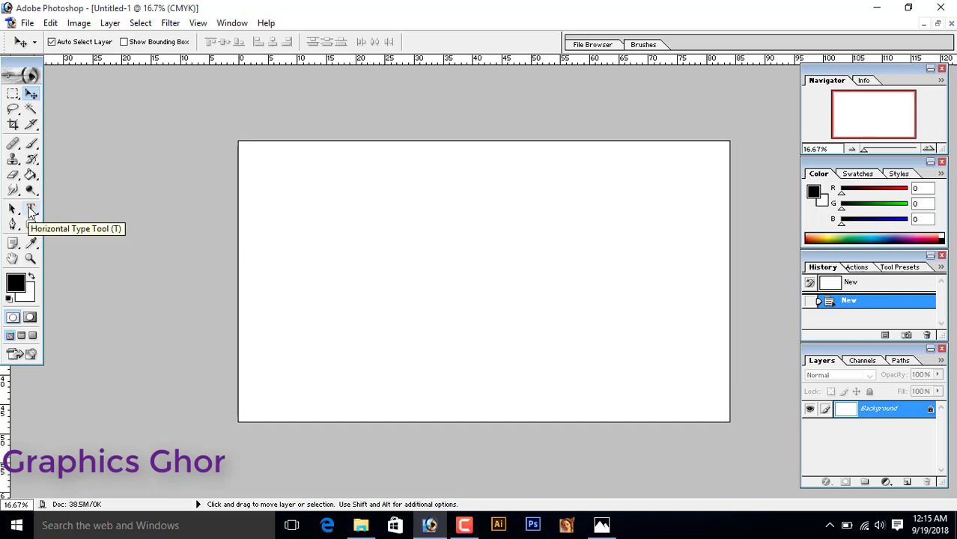
Step: Type the Bismillah line near the canvas top in SutonnyMJ Bold, checking the reference banner
left_click(31, 211)
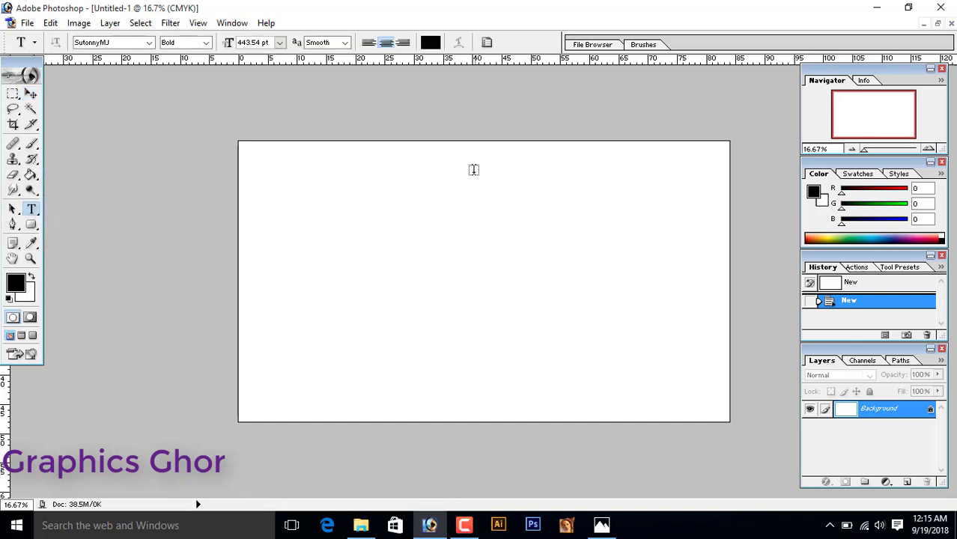
left_click(412, 190)
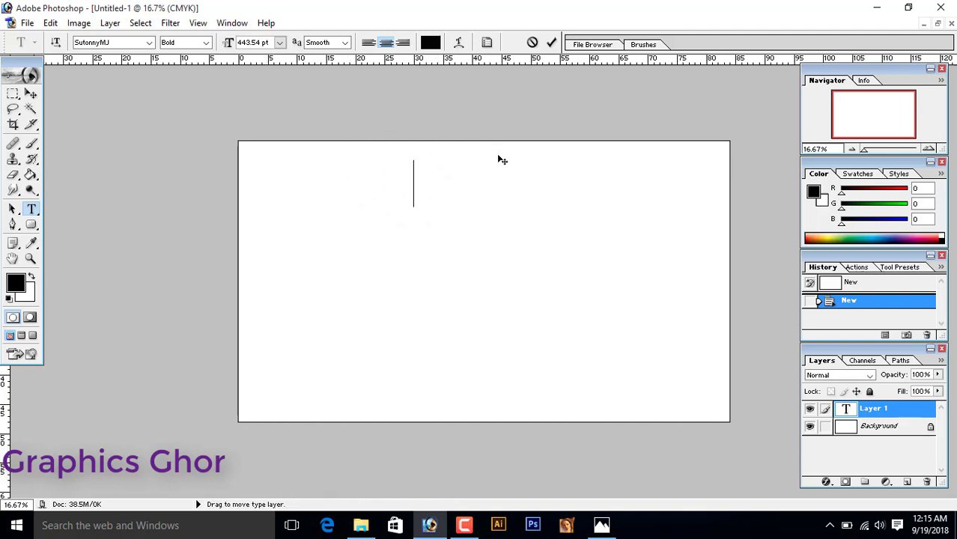
left_click(601, 525)
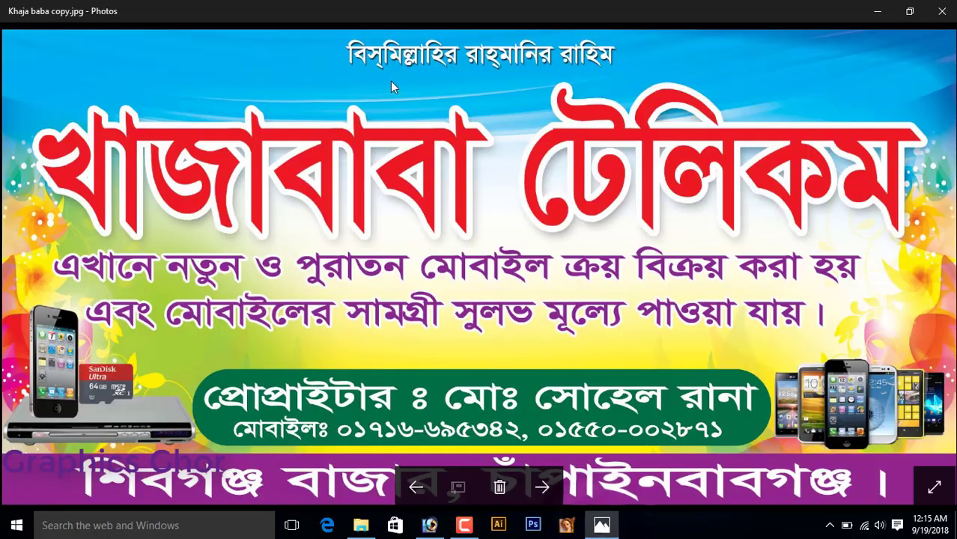
left_click(876, 11)
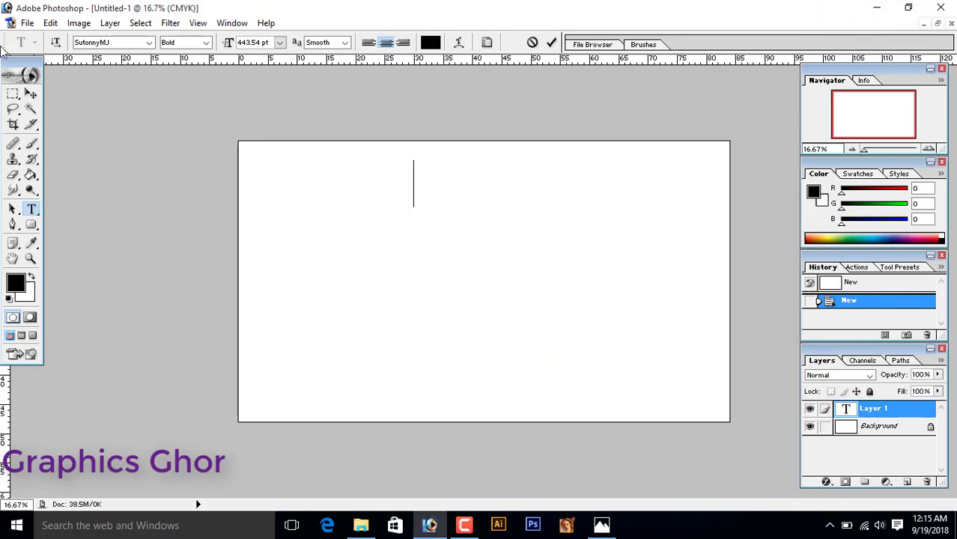
type("we")
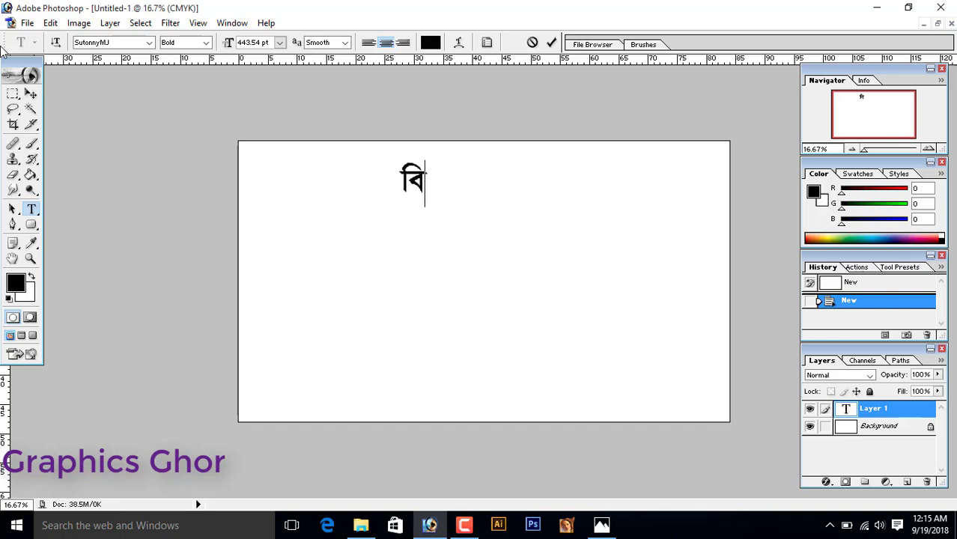
type("m")
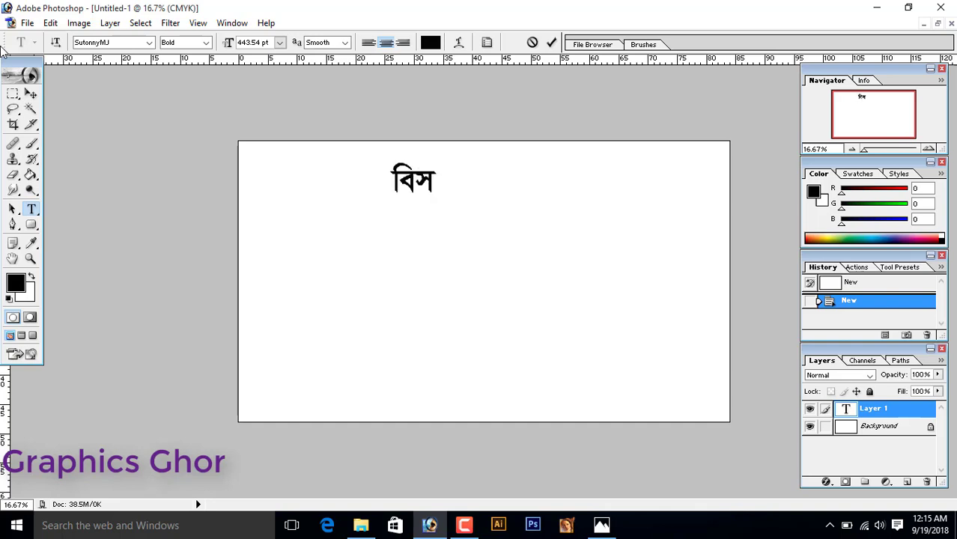
type("wg")
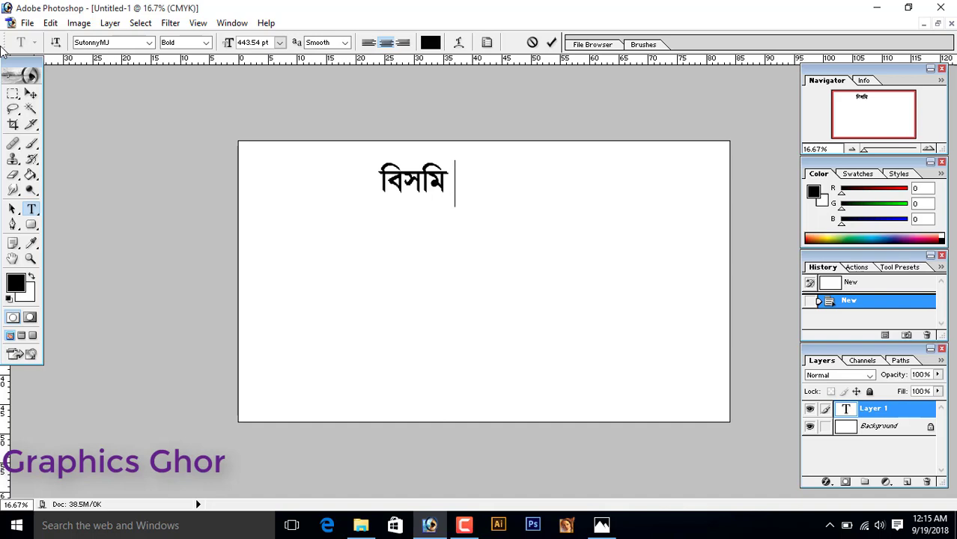
type("j&v")
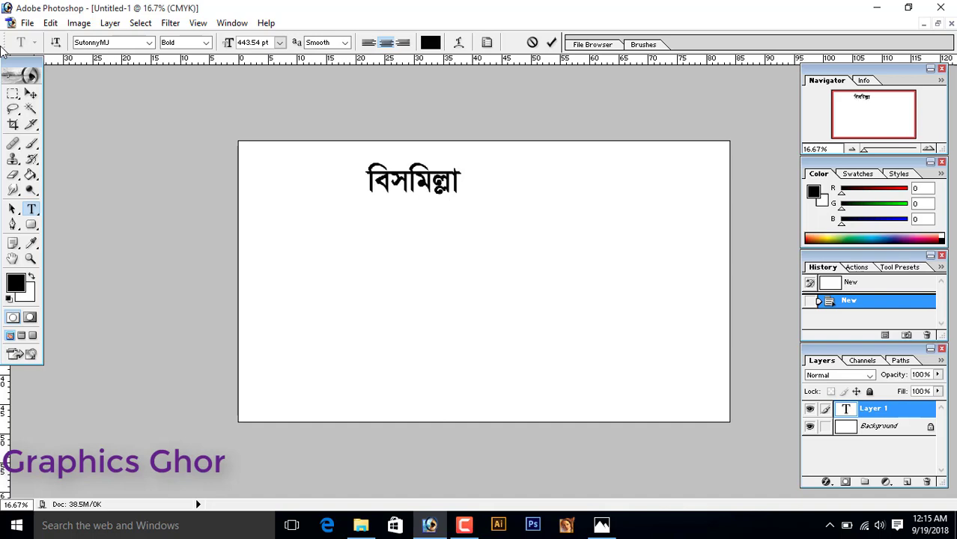
type("wni")
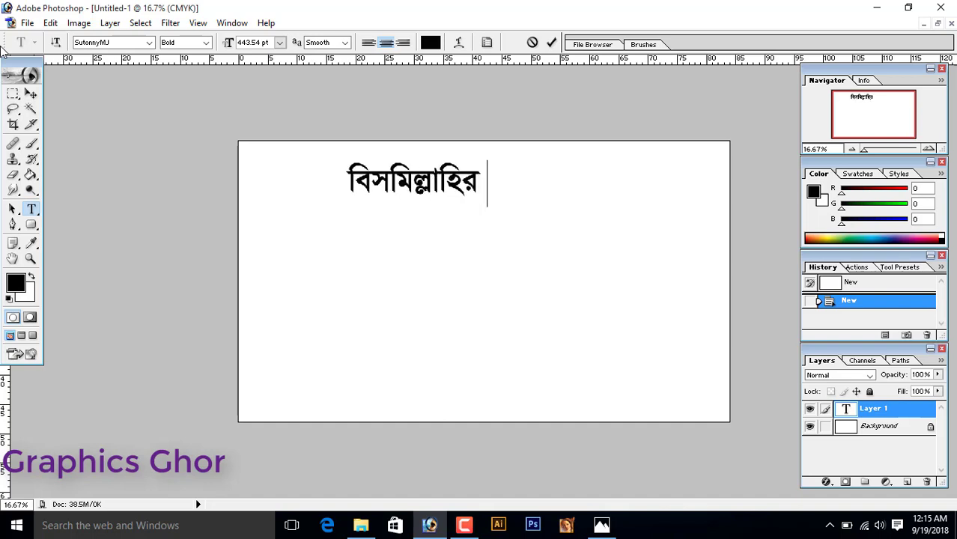
type(" ivng")
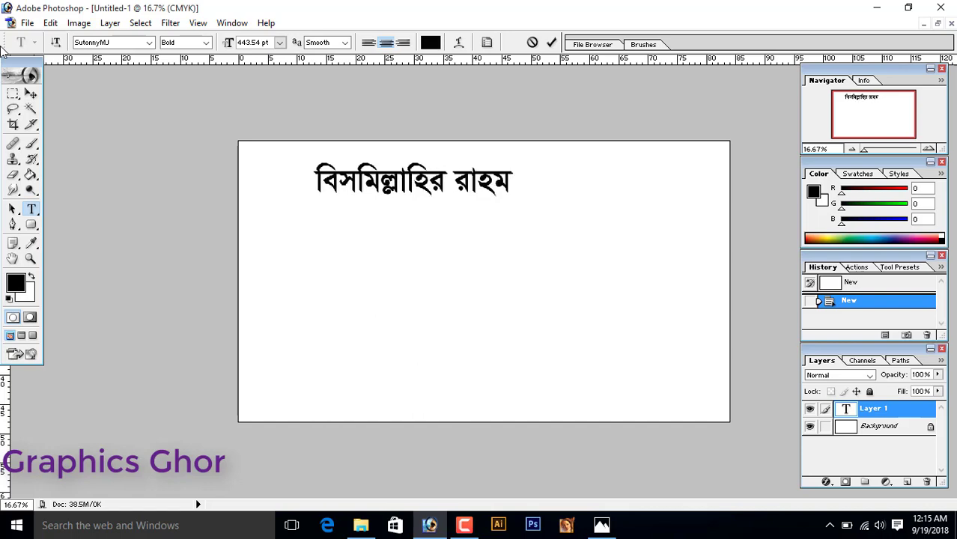
type("vwbi")
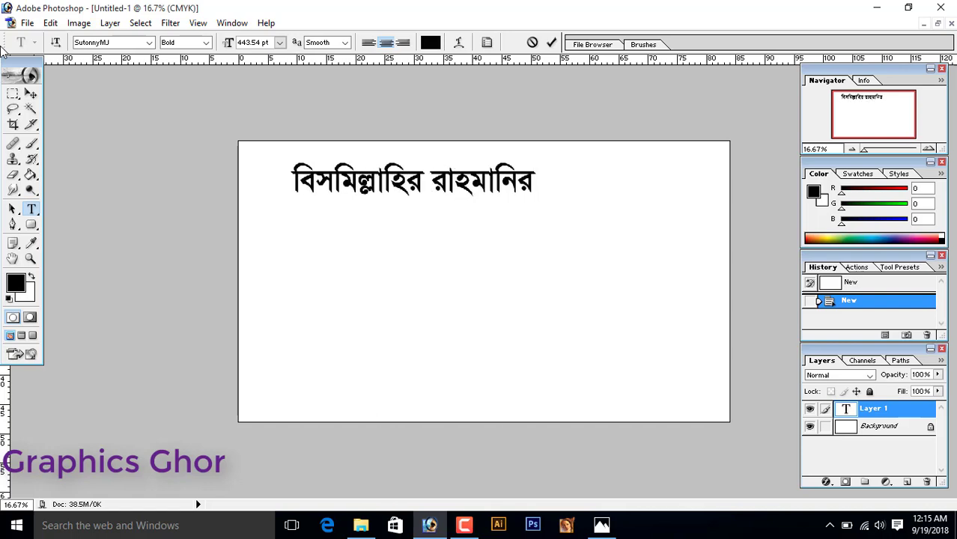
type(" ivwn")
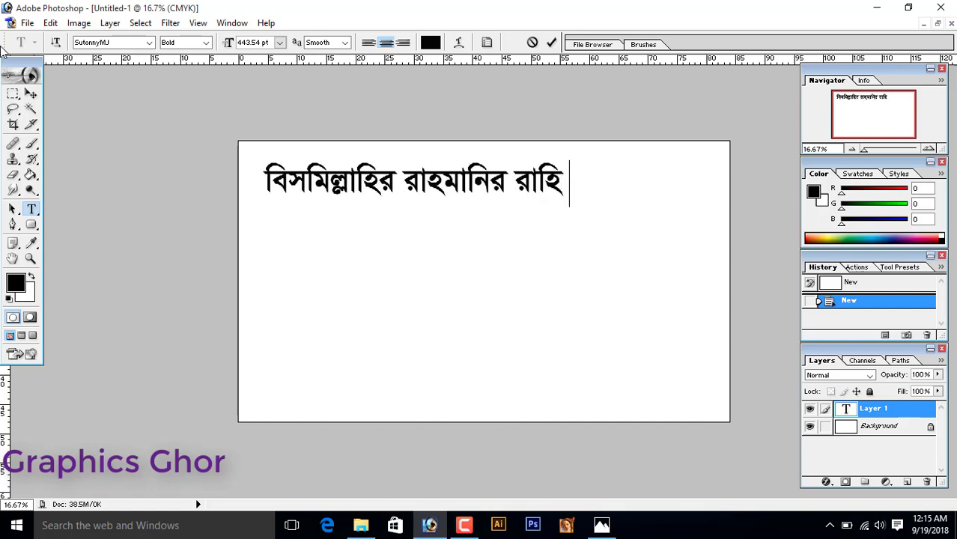
type("g")
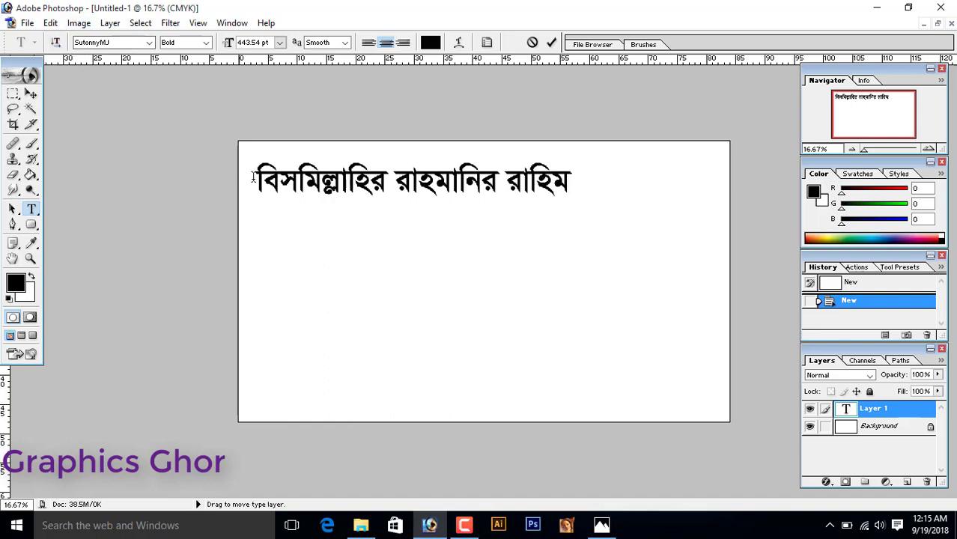
Step: Insert the missing hasanta into the first word, comparing against the reference banner
left_click(294, 190)
type("&")
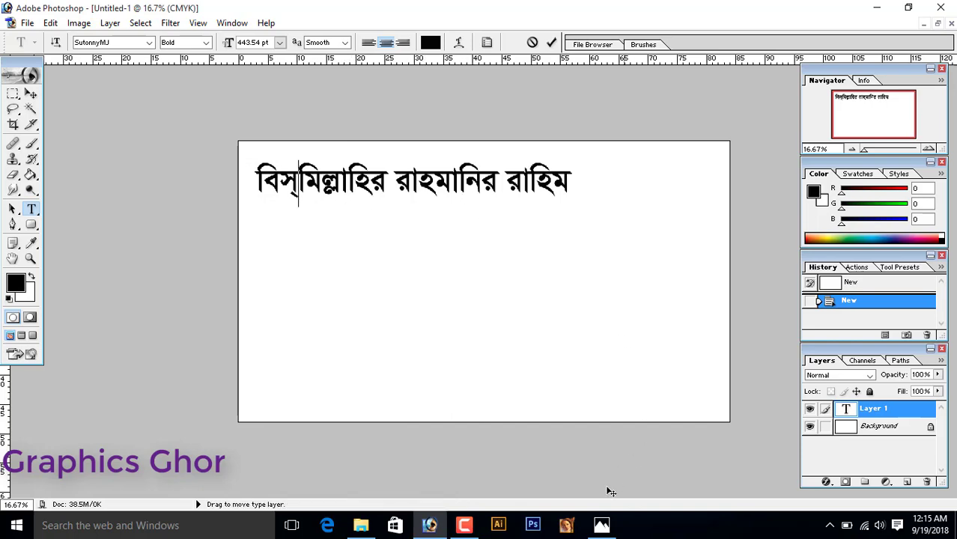
left_click(601, 526)
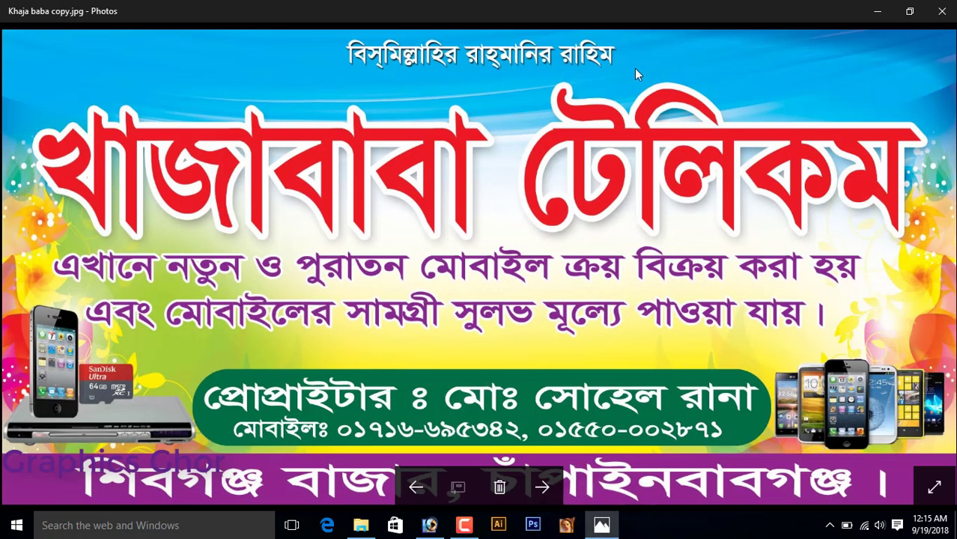
left_click(877, 16)
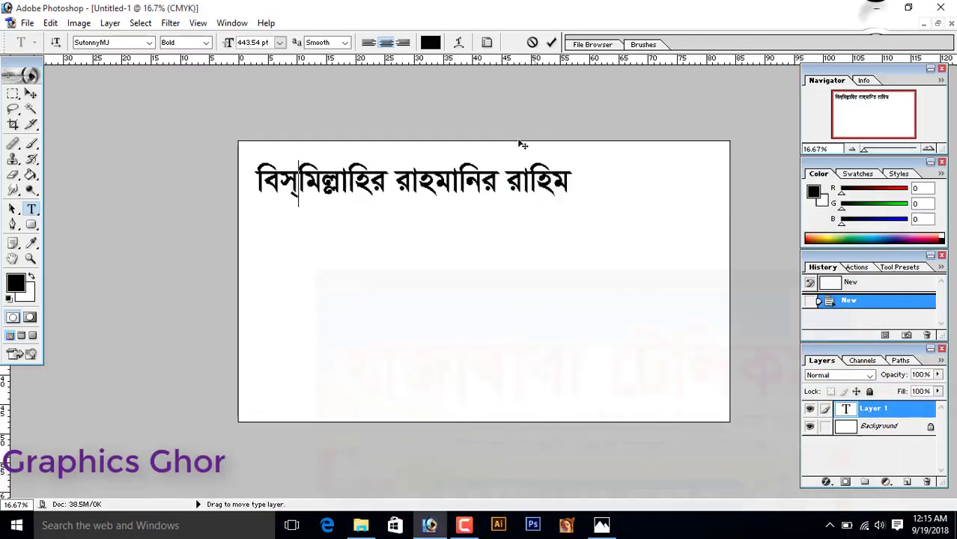
left_click(430, 185)
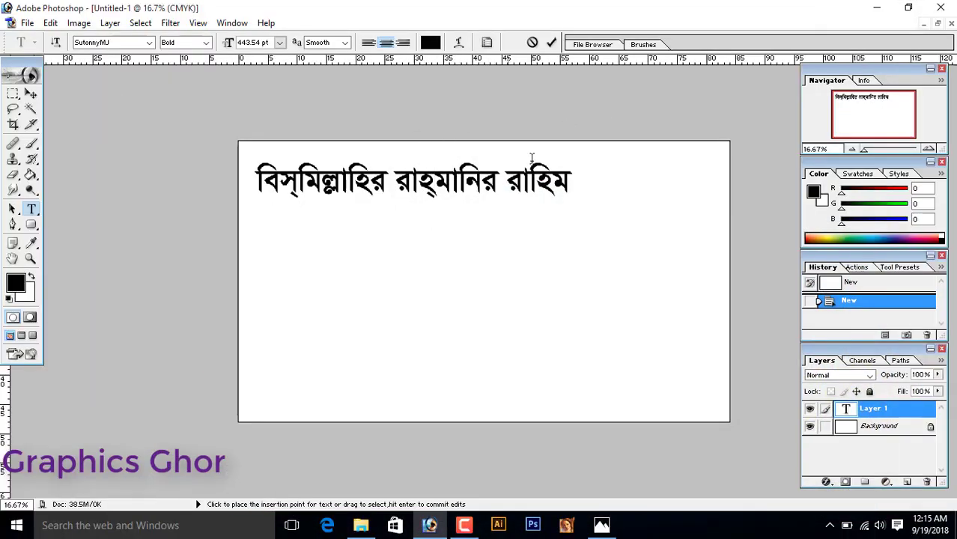
Step: Move the heading to the canvas top, stretch it wide, and add a vertical centre guide
left_click(553, 42)
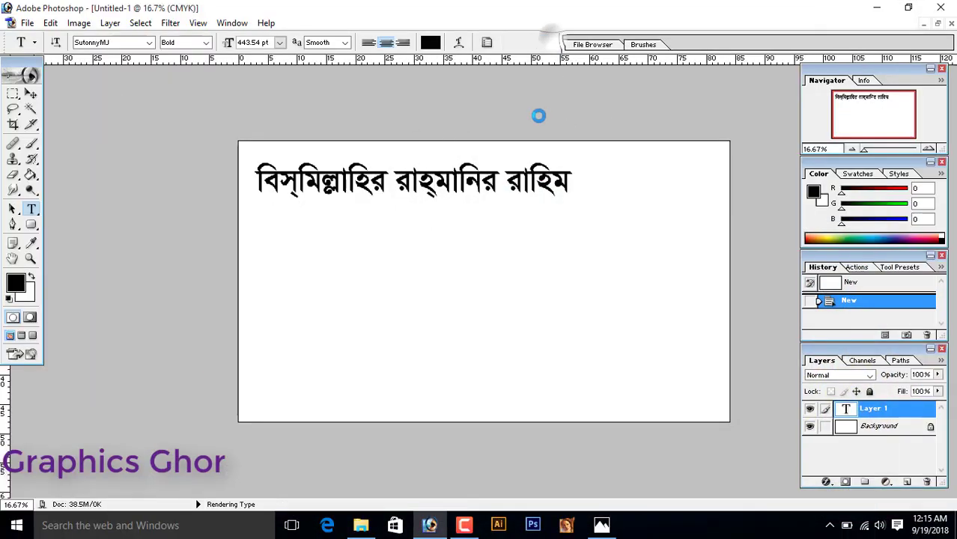
left_click(30, 94)
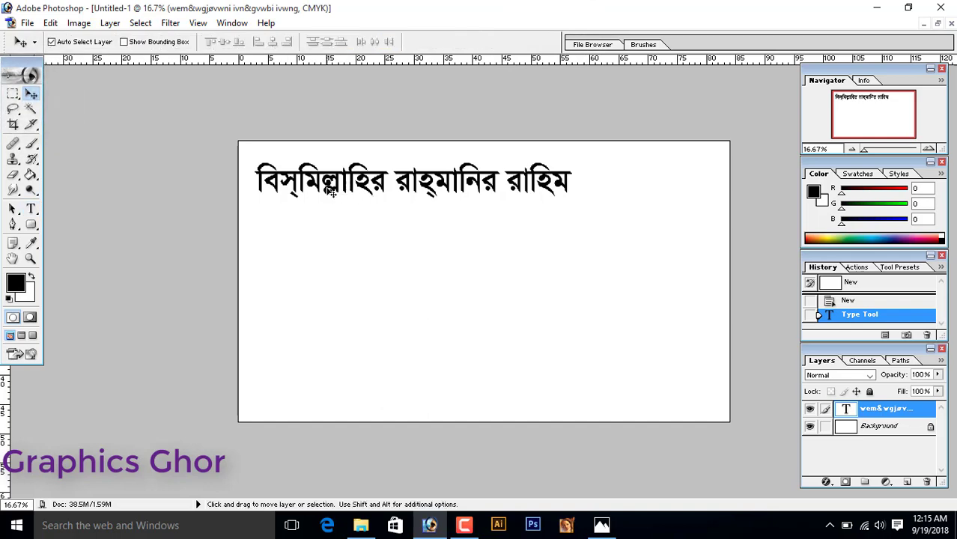
key("ctrl+t")
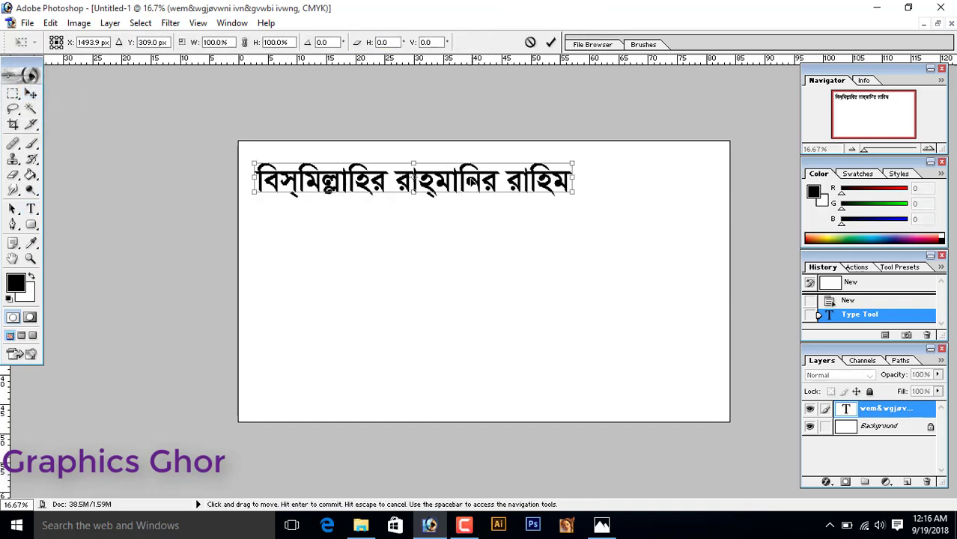
left_click_drag(330, 191, 311, 191)
left_click_drag(467, 163, 480, 142)
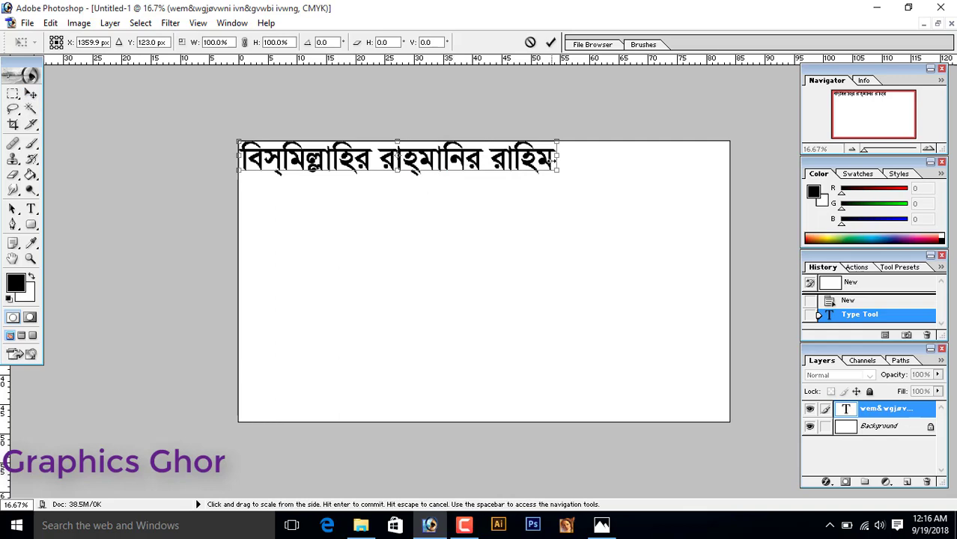
left_click_drag(558, 156, 730, 155)
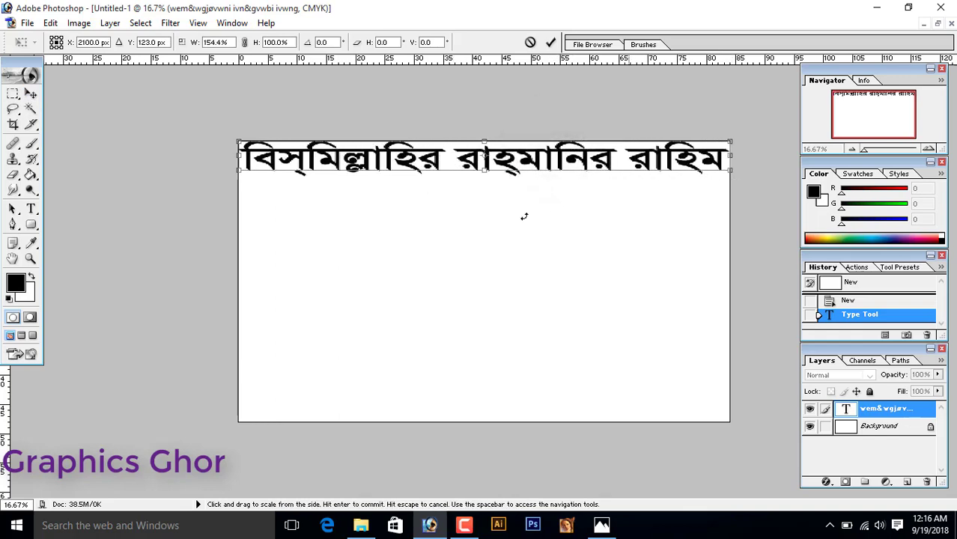
left_click_drag(15, 390, 484, 402)
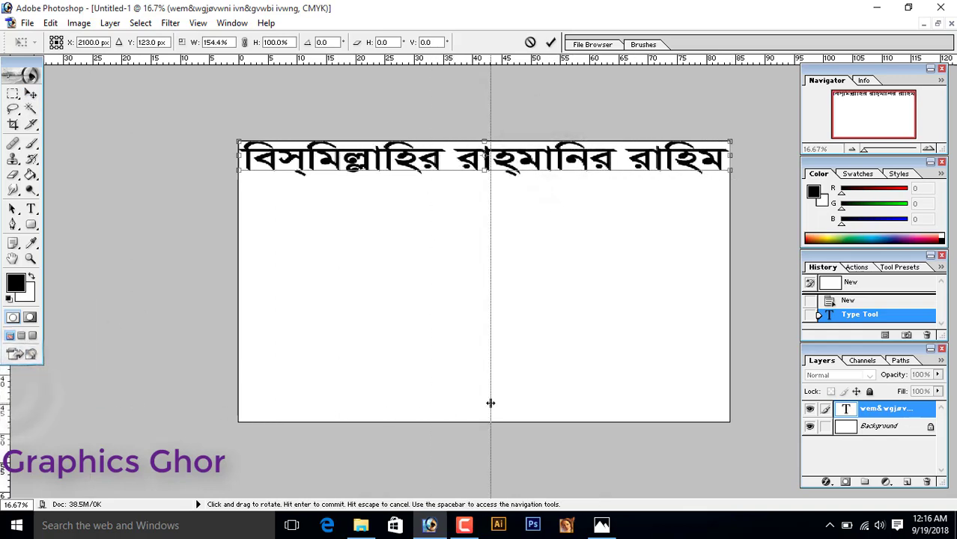
left_click(550, 42)
Step: Rescale the heading around the centre guide to about 35.4% width and 68.1% height
key("ctrl+t")
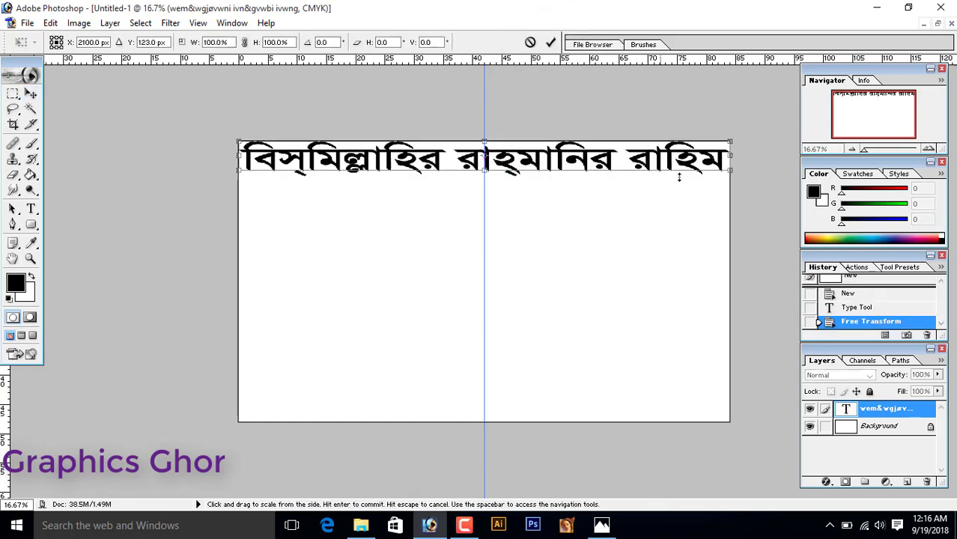
mouse_move(728, 158)
left_mouse_down()
mouse_move(600, 158)
mouse_move(564, 145)
left_mouse_up()
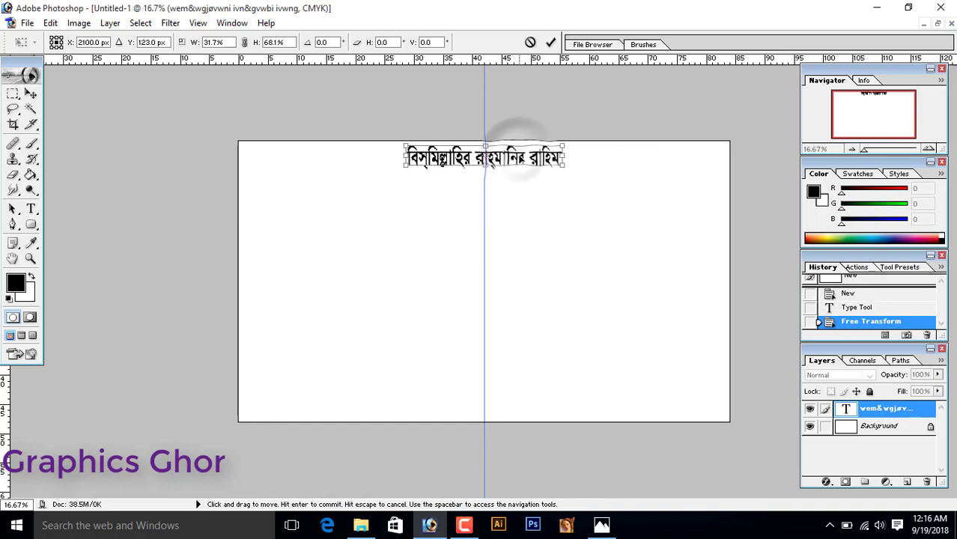
left_click_drag(564, 156, 573, 155)
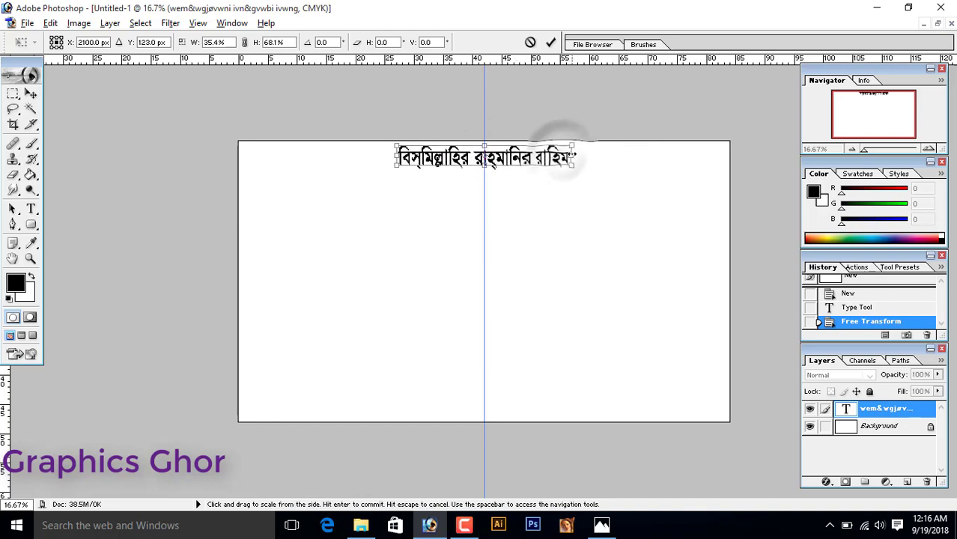
left_click(550, 42)
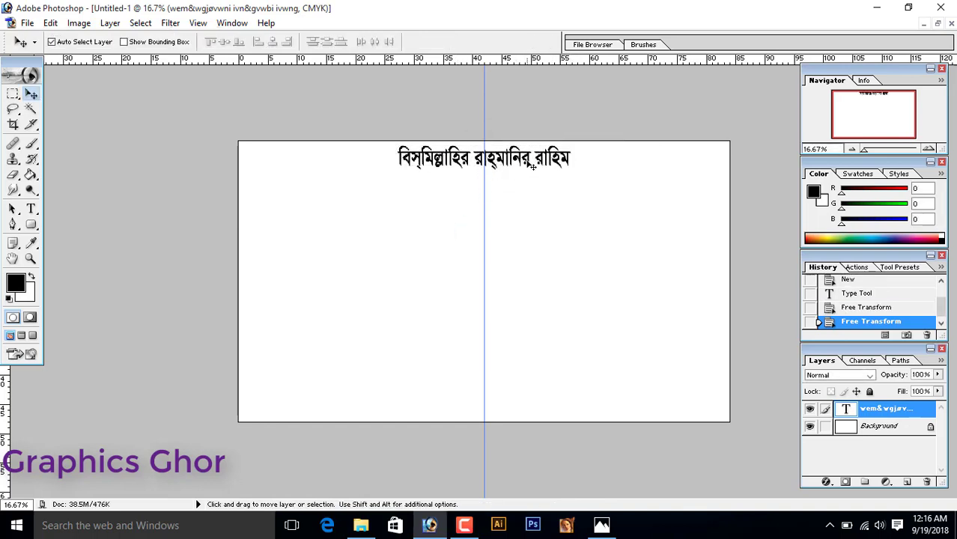
Step: Duplicate the heading just below itself and change the copy's text to 'খাজাবাবা টেলিকম'
left_click(509, 198, "ctrl")
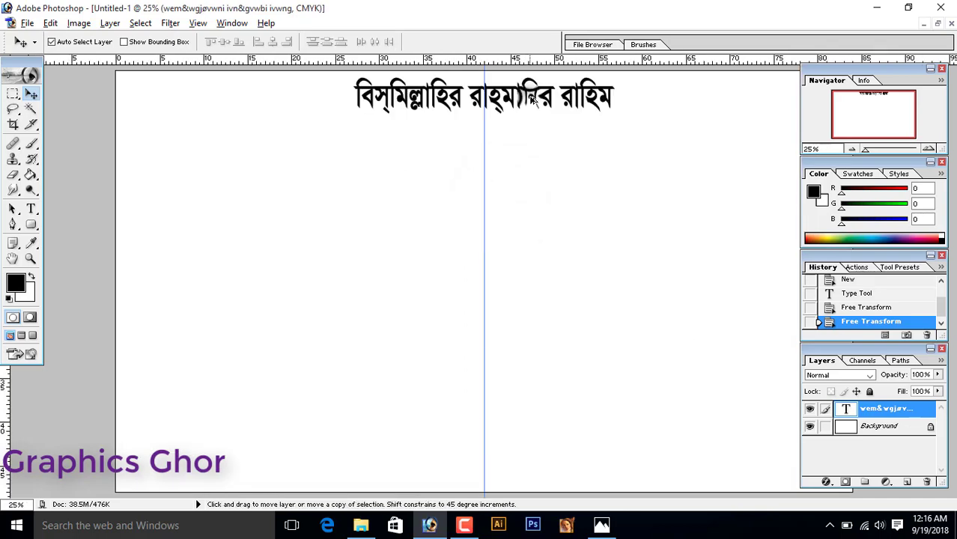
left_click_drag(529, 98, 527, 147)
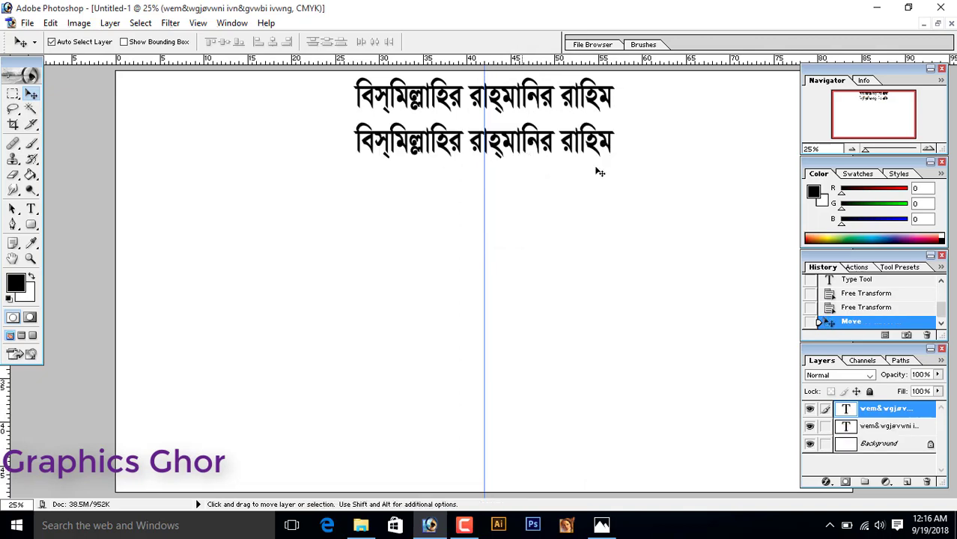
double_click(846, 410)
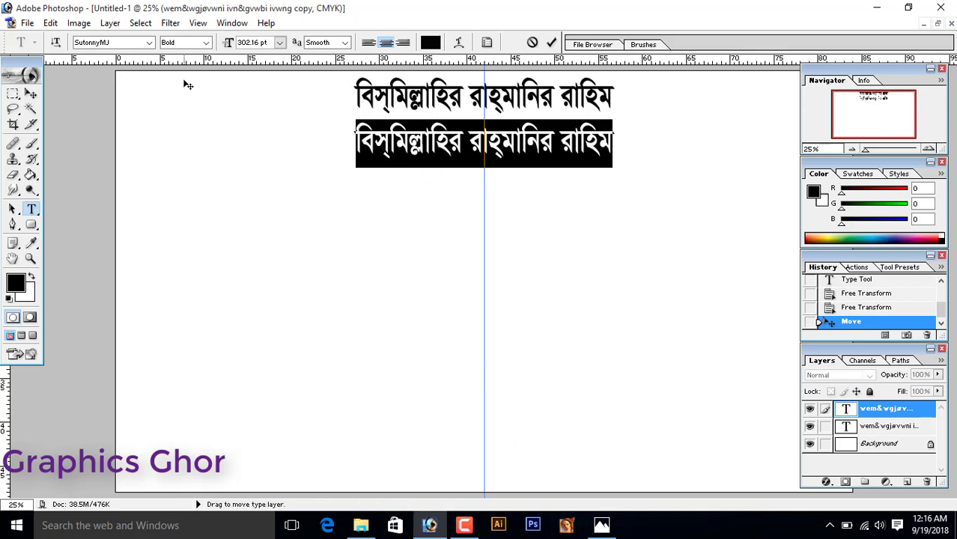
type("L")
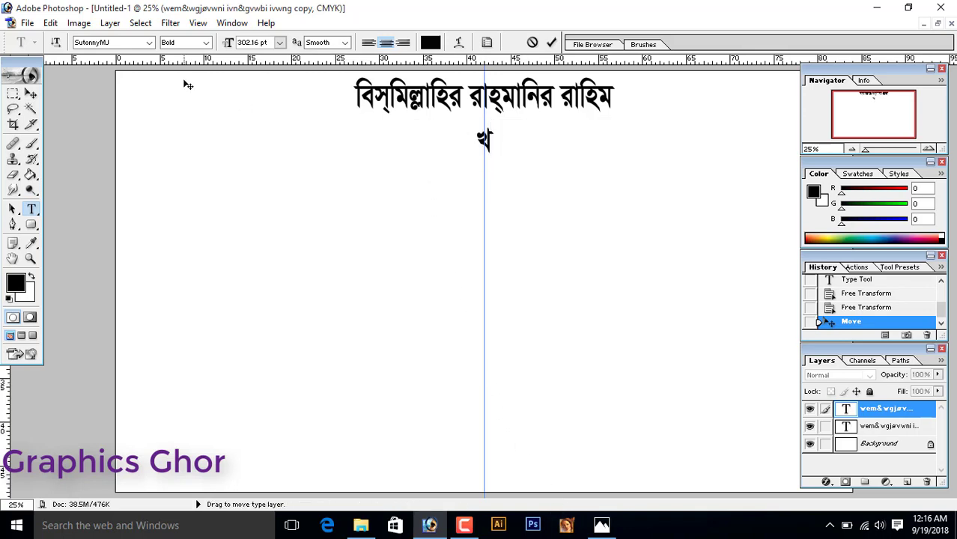
type("vRv")
type("evev")
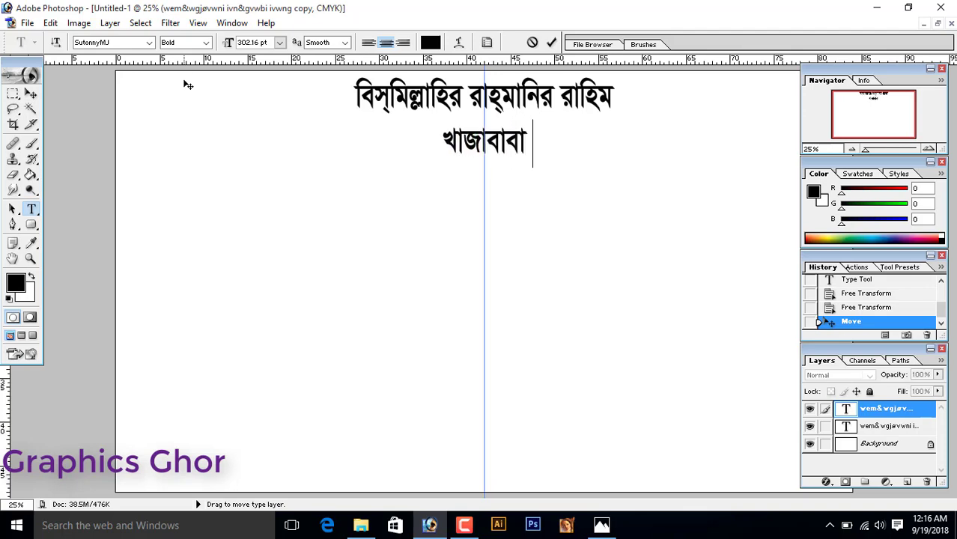
type(" ‡UŠ")
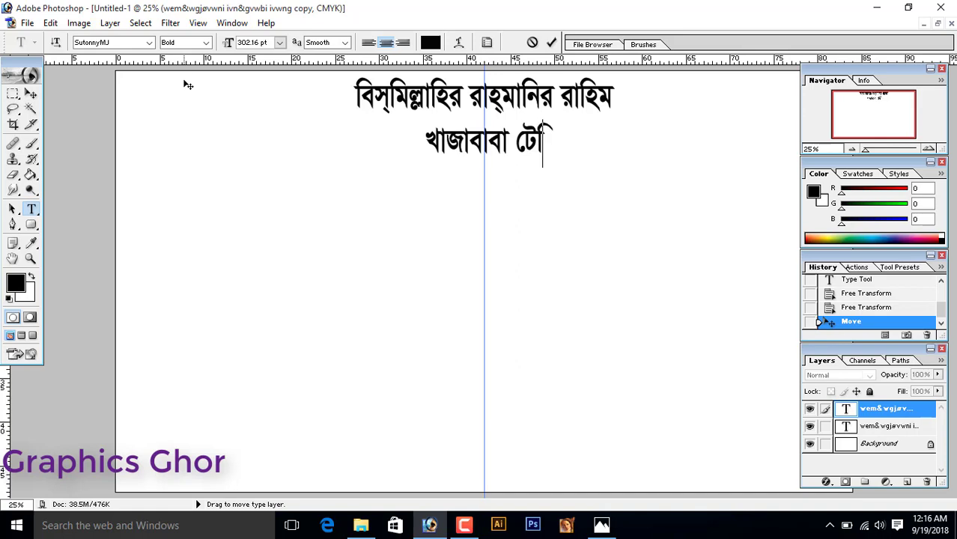
type("jKg")
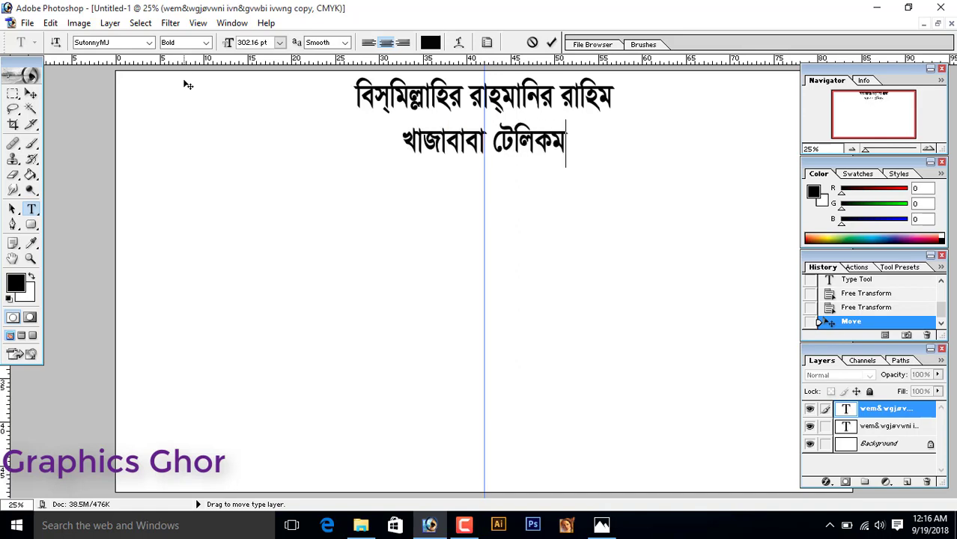
key("ctrl+Return")
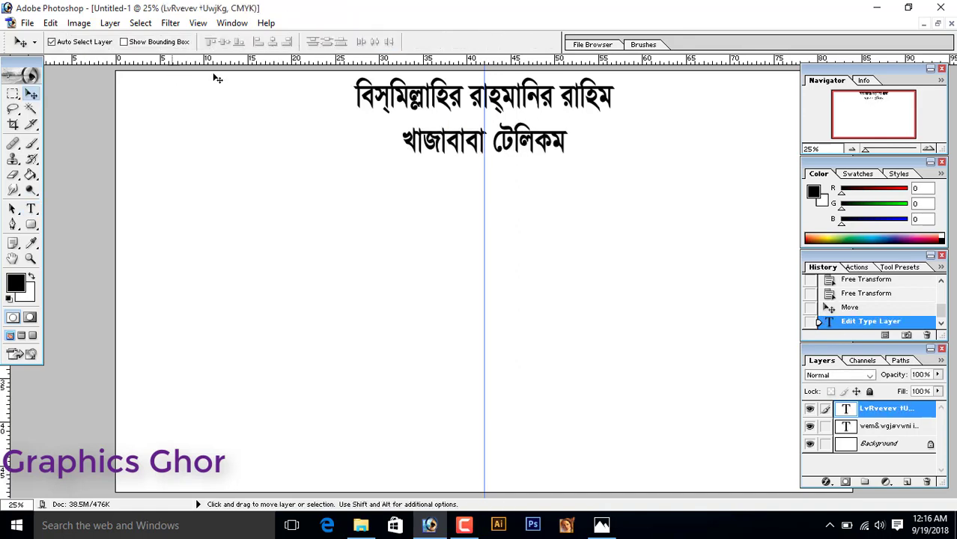
Step: Enlarge the 'খাজাবাবা টেলিকম' title about four times and move it below the blessing line
left_click(30, 93)
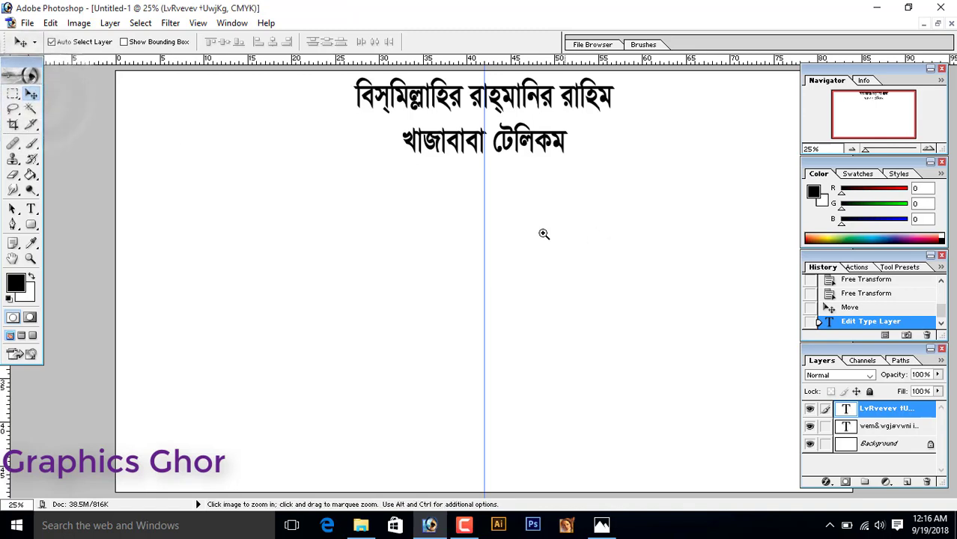
left_click(498, 220, "ctrl+alt")
key("ctrl+t")
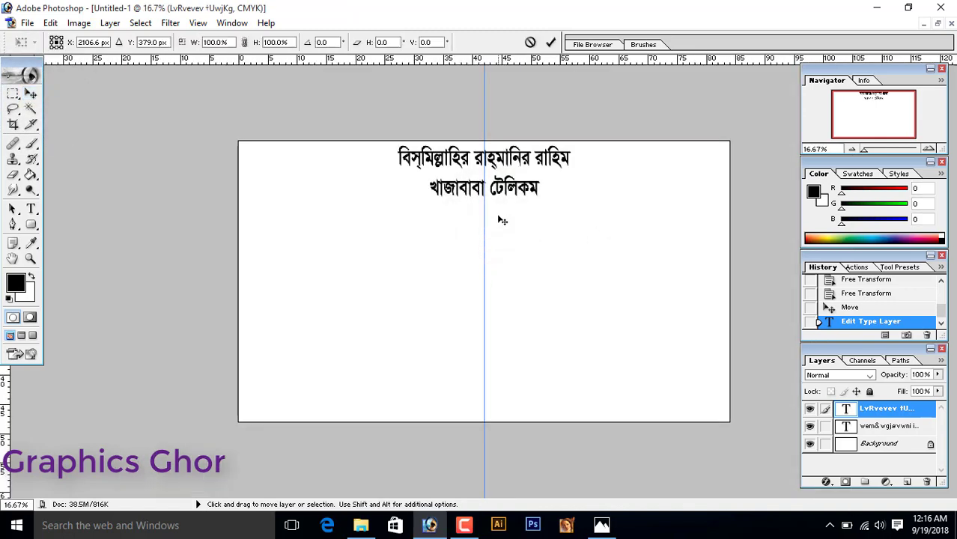
left_click_drag(539, 192, 700, 223)
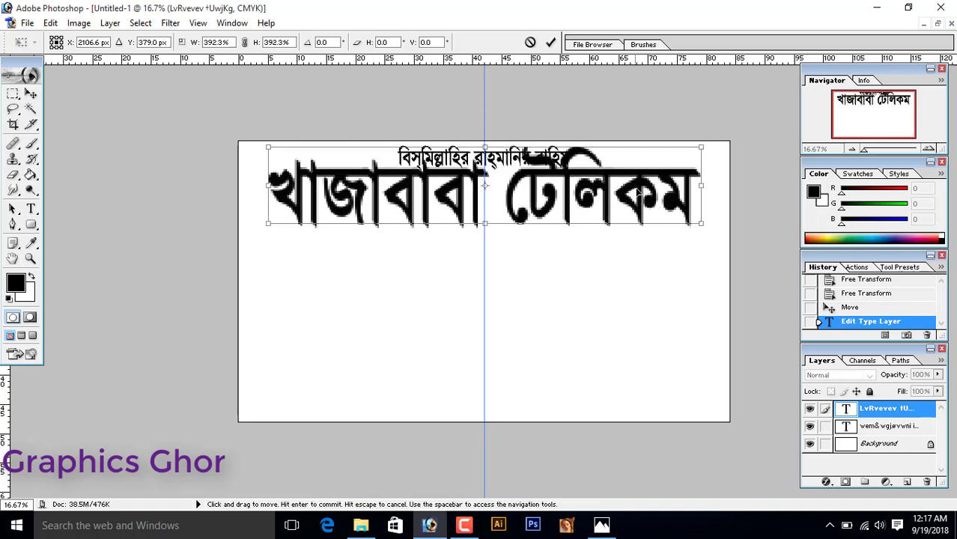
left_click_drag(636, 193, 640, 215)
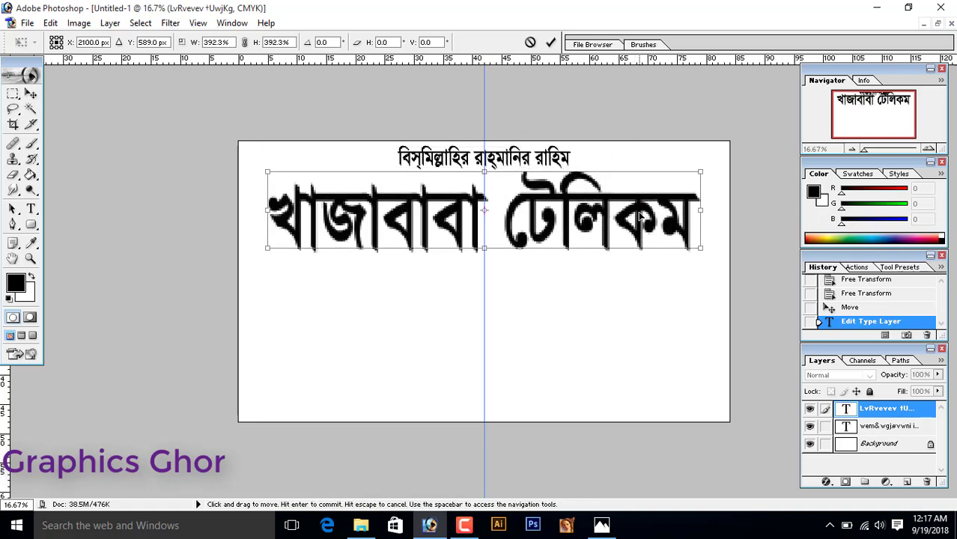
key("Return")
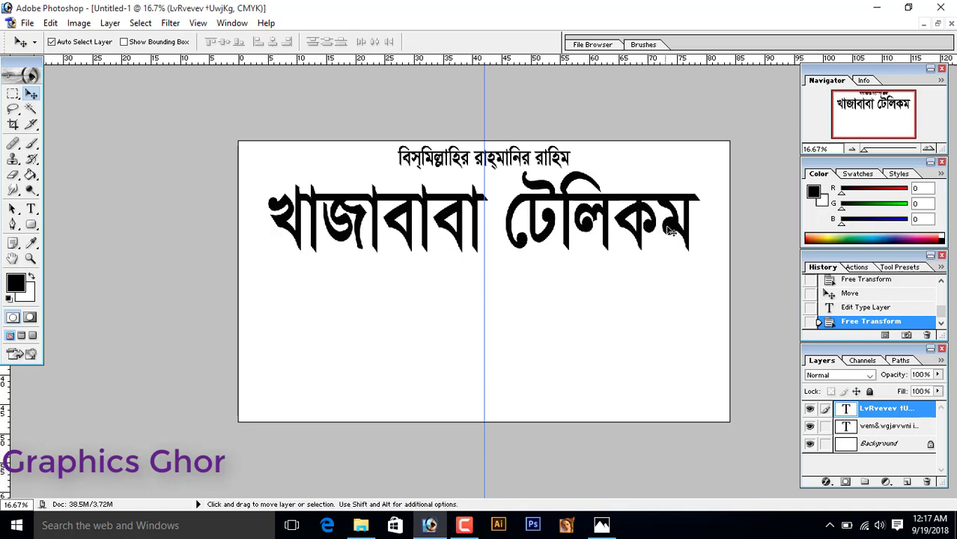
Step: Squash the title's height to 93.6%
key("ctrl+t")
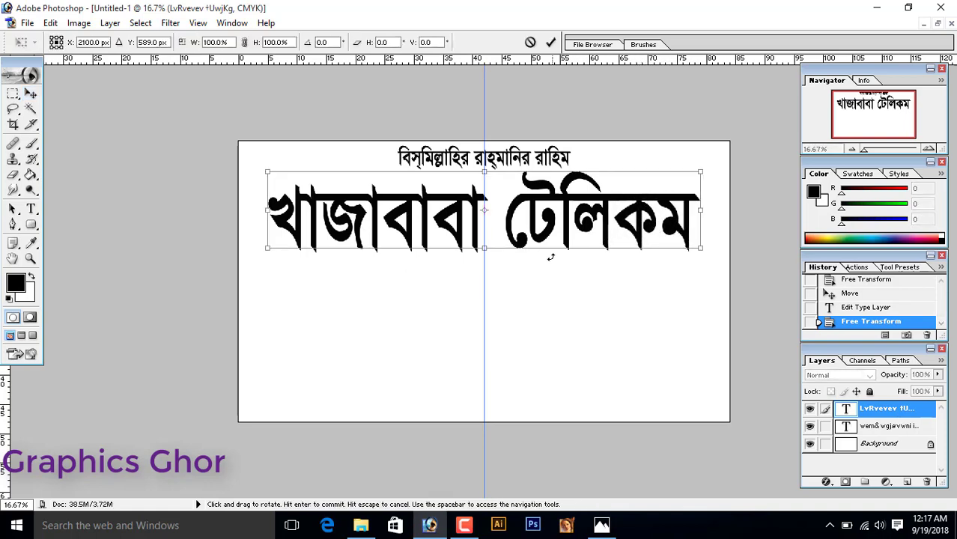
left_click_drag(550, 248, 551, 240)
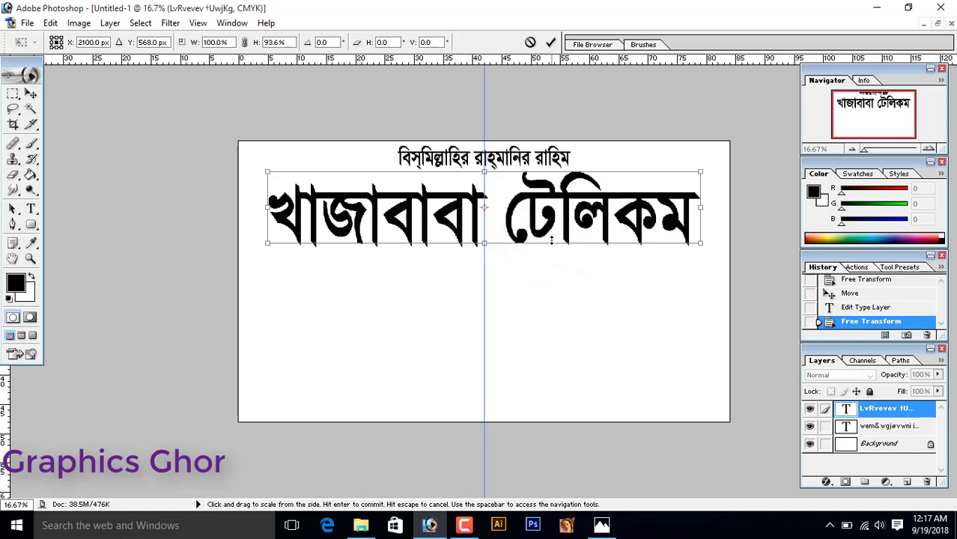
key("Return")
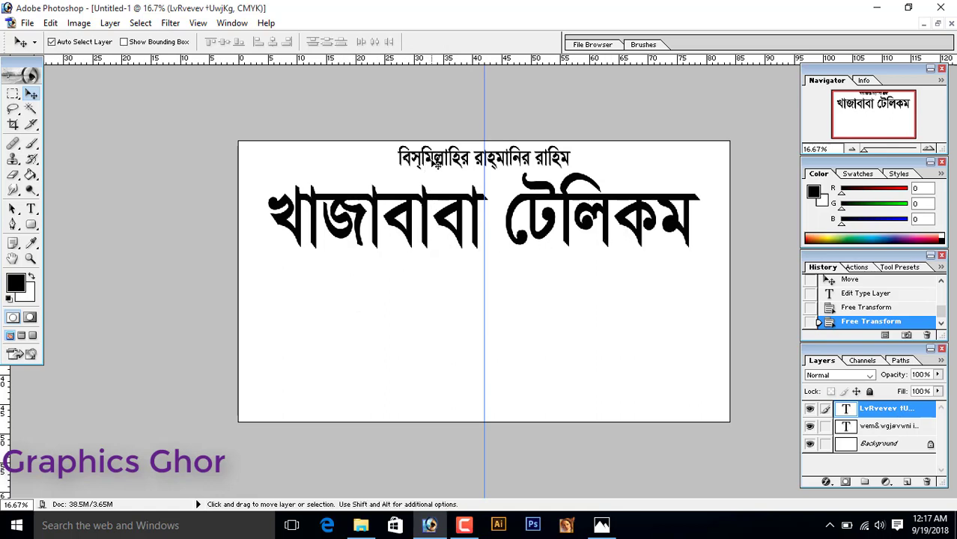
Step: Copy the small blessing line to below the big title and open the copy's text for editing
left_click(433, 163)
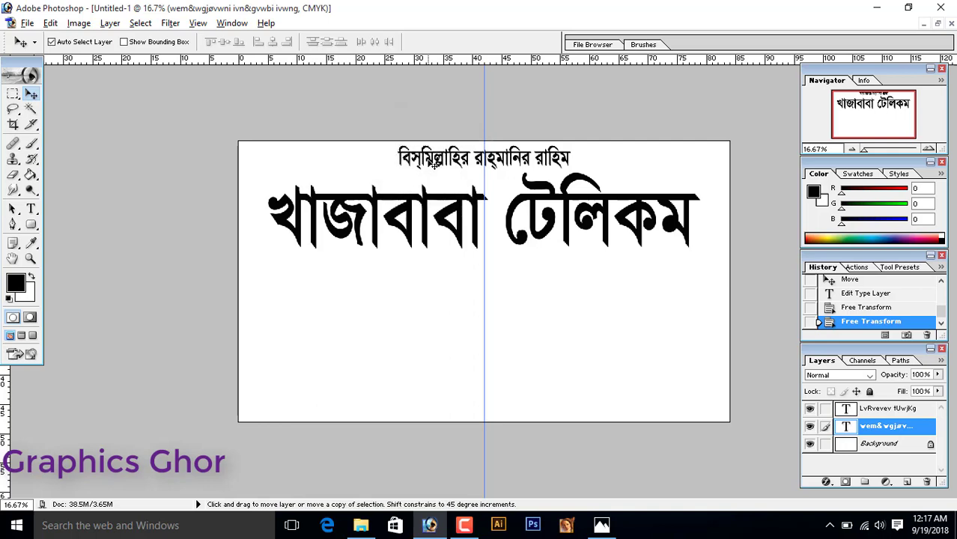
left_click(438, 214)
left_click_drag(438, 215, 427, 180)
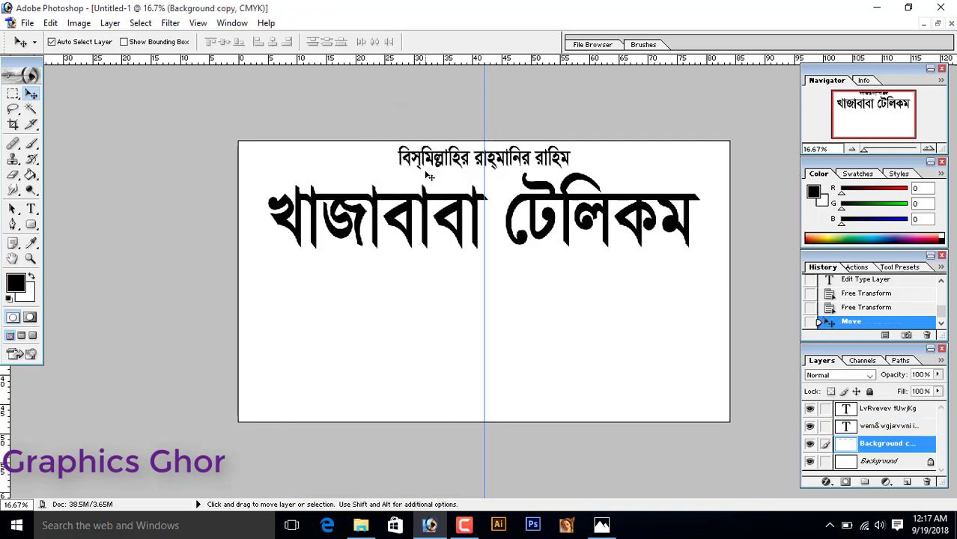
key("ctrl+z")
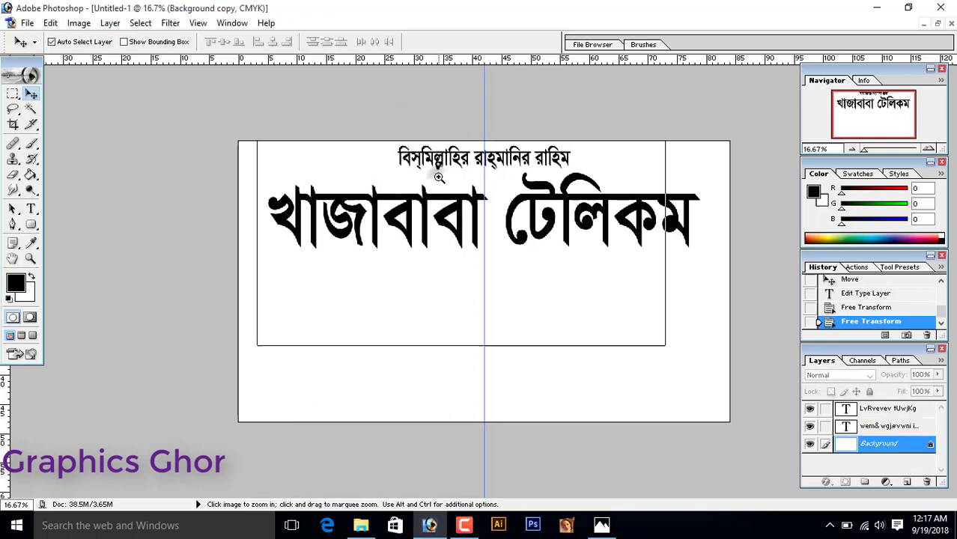
key("ctrl+plus")
left_click(403, 103)
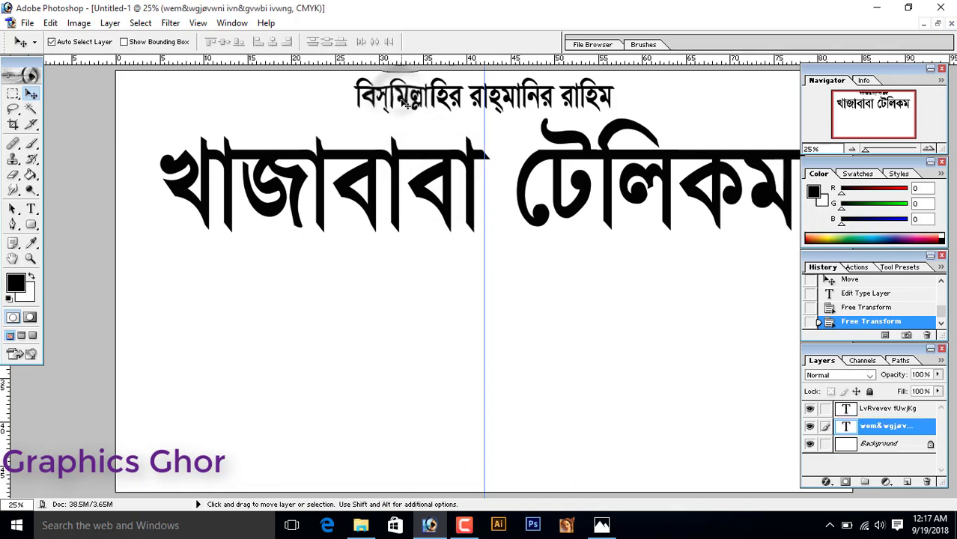
left_click_drag(403, 103, 432, 287)
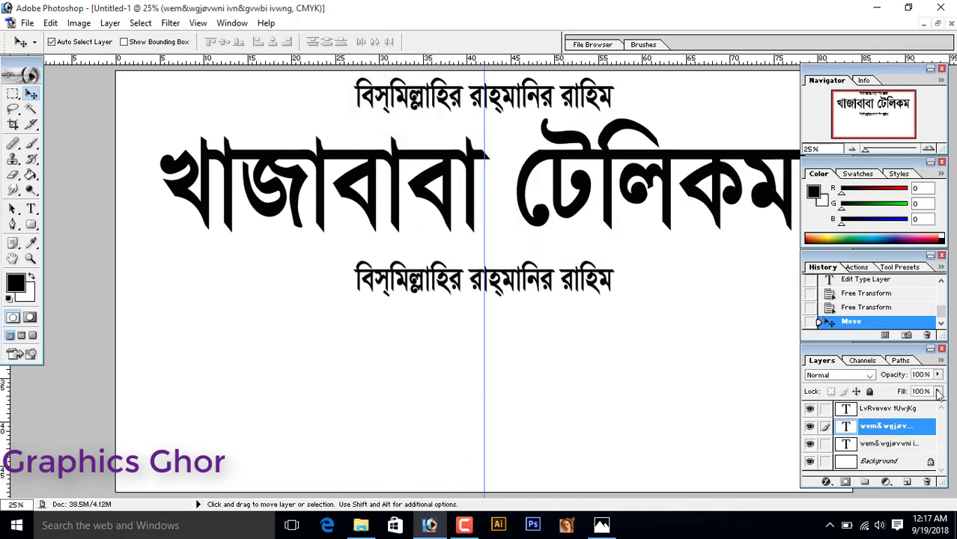
double_click(846, 428)
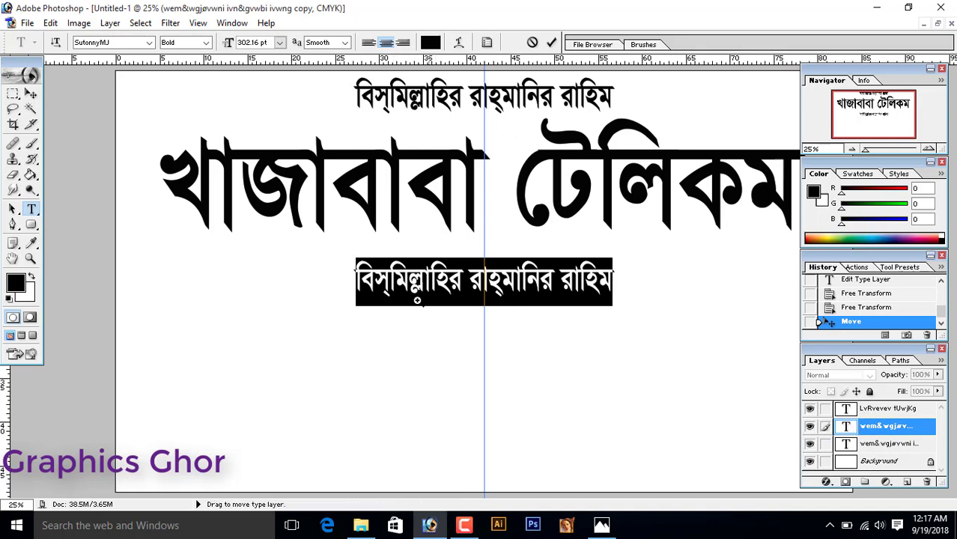
Step: Replace the copied text with a first line about buying and selling new and old mobiles
key("ctrl+minus")
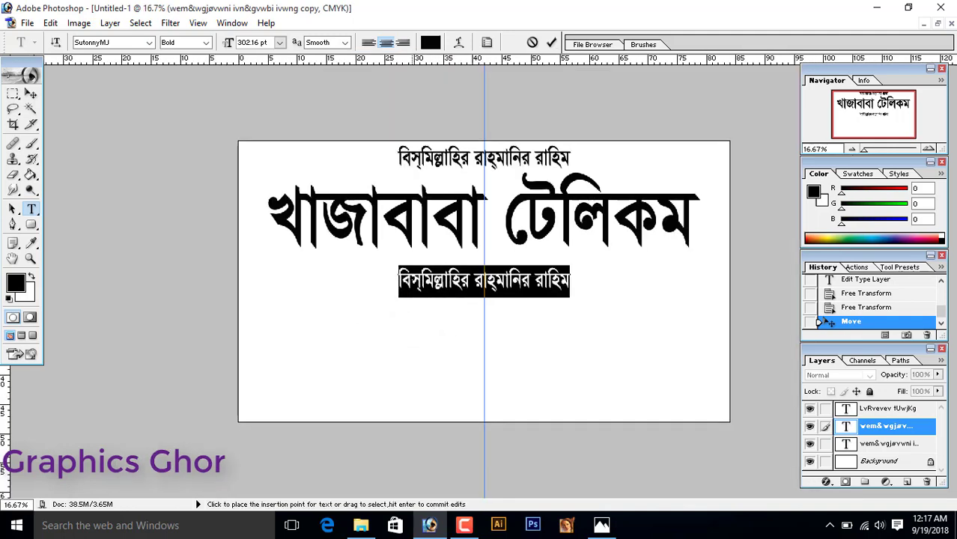
type("টে")
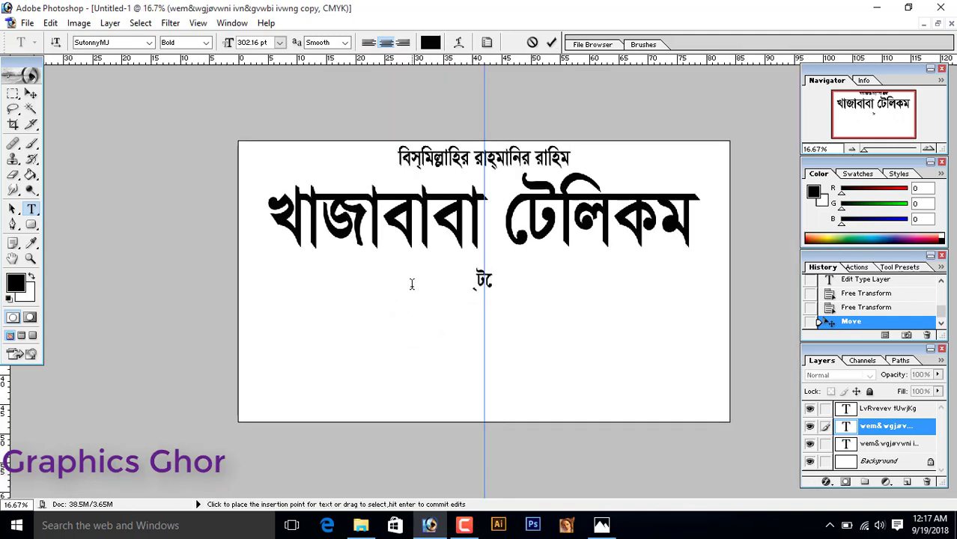
key("BackSpace")
key("BackSpace")
type("এখা")
type("নে")
type("ত")
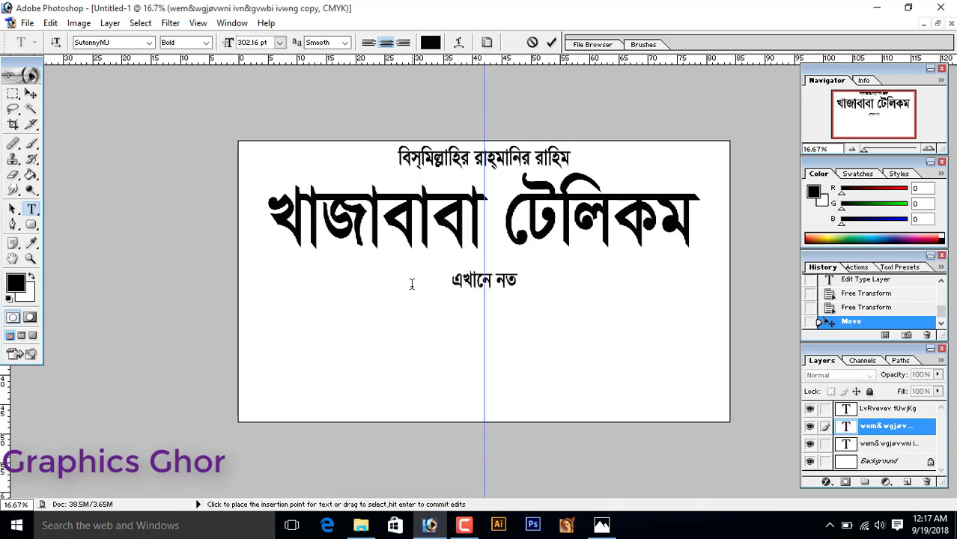
type("ন")
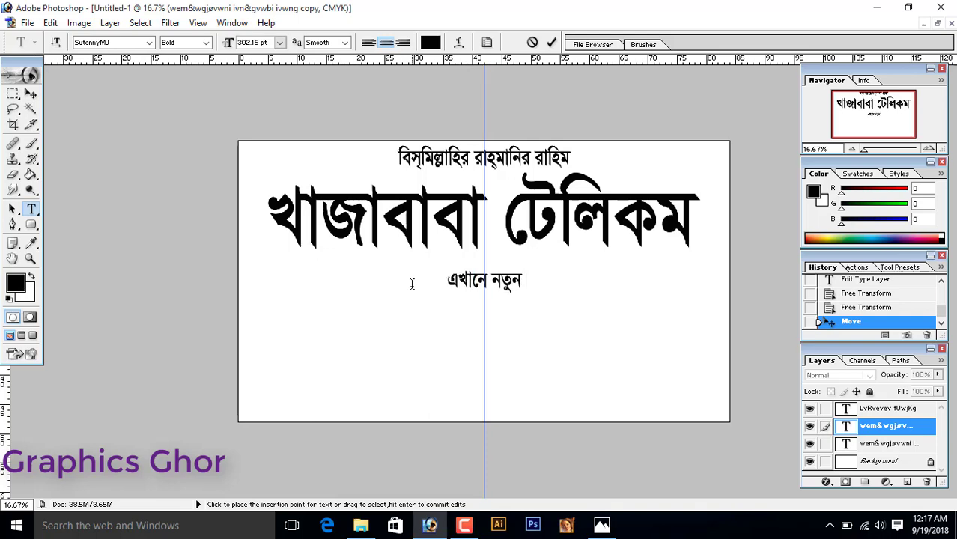
type(" ও")
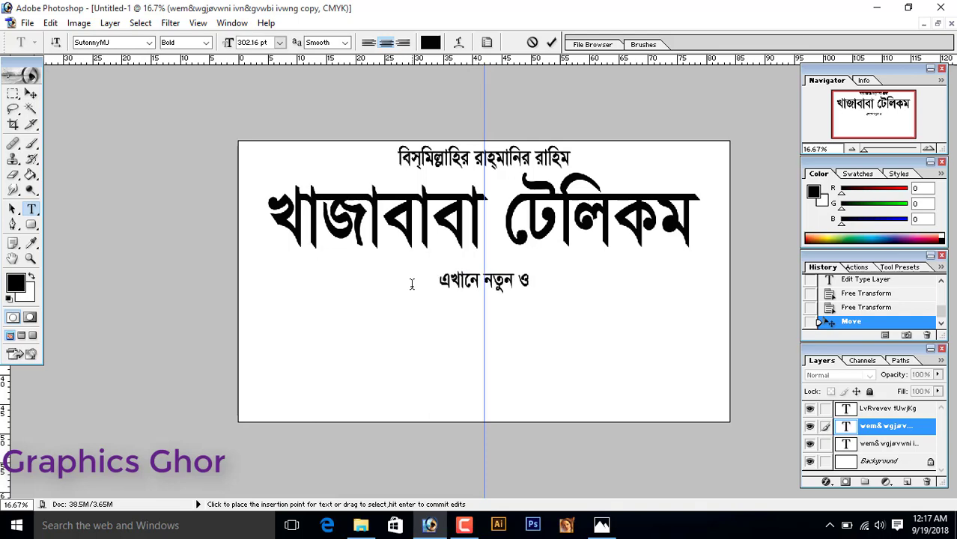
type(" প")
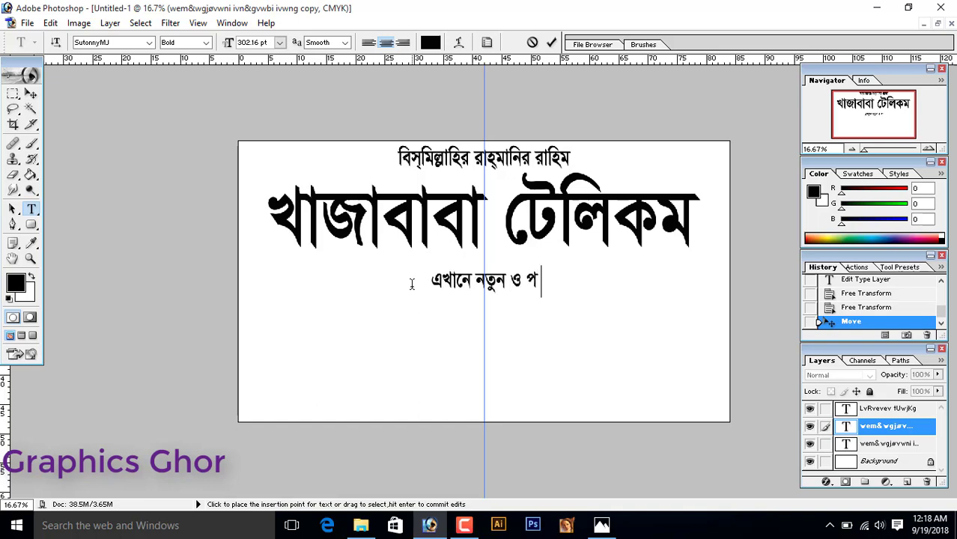
type("রাতন")
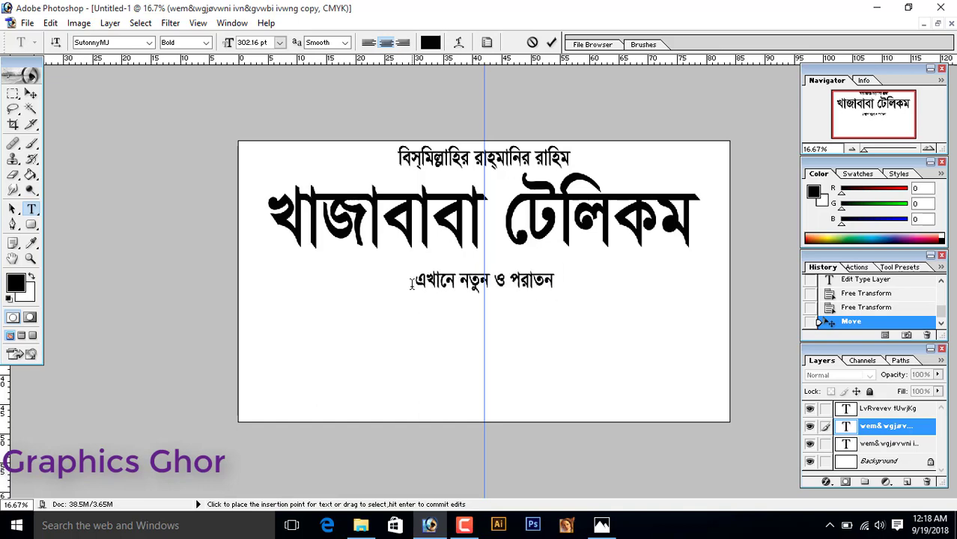
type(" মোবা")
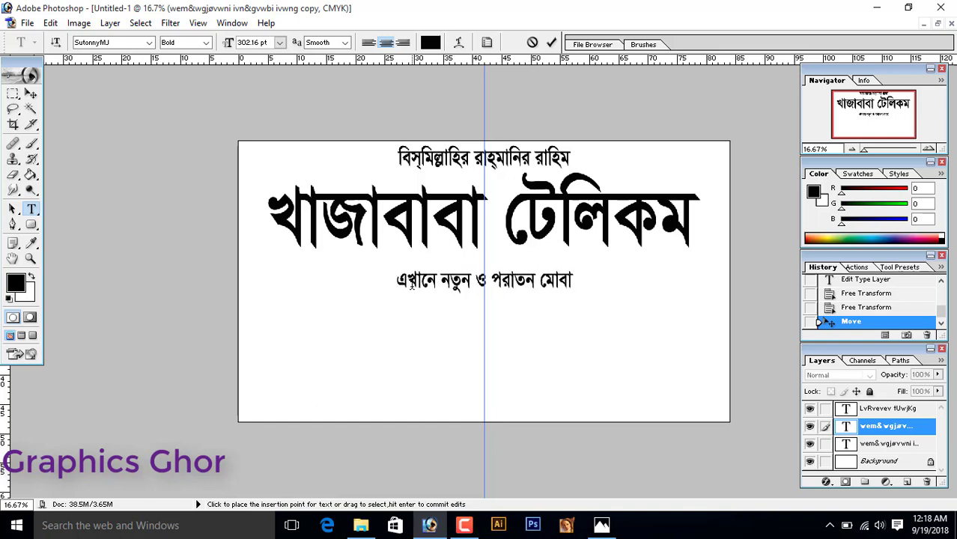
type("ইল")
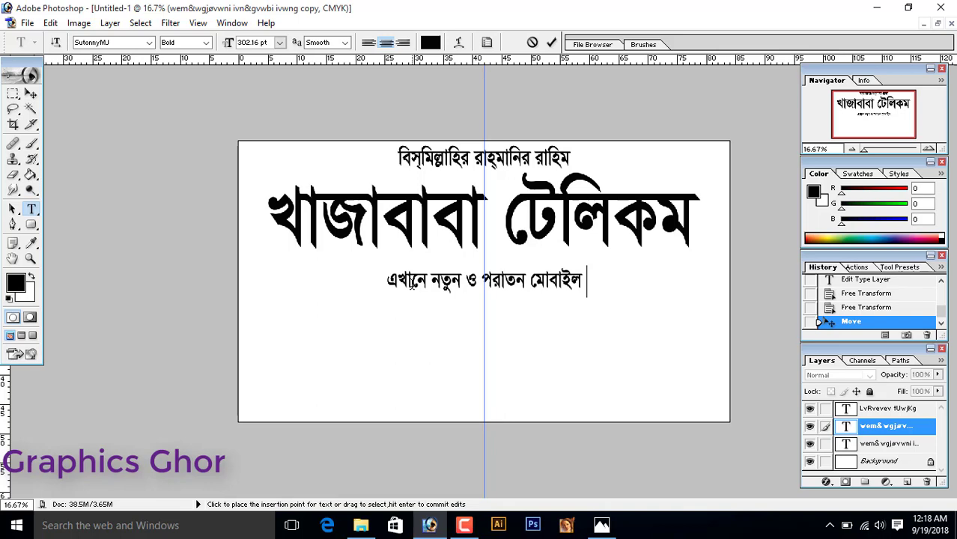
type(" ক্রয়")
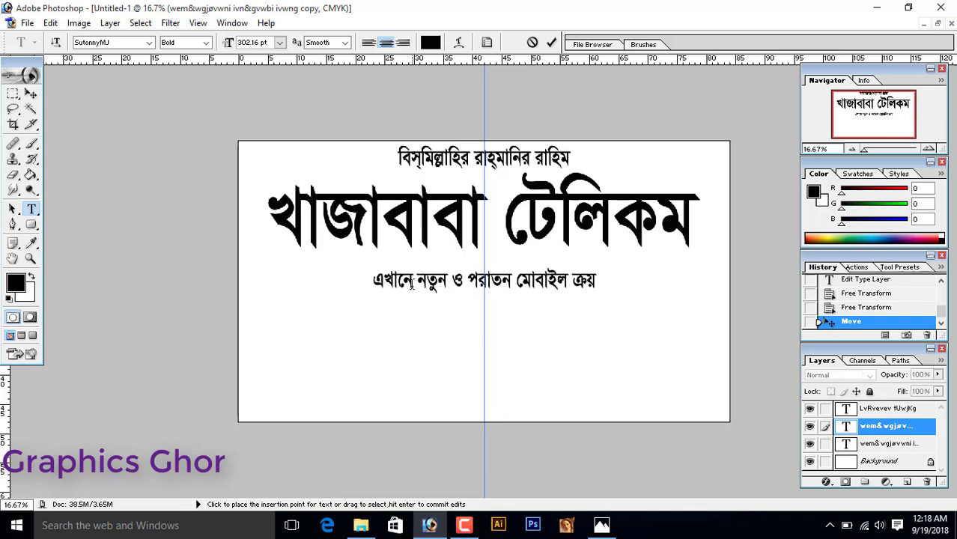
type("-বিব")
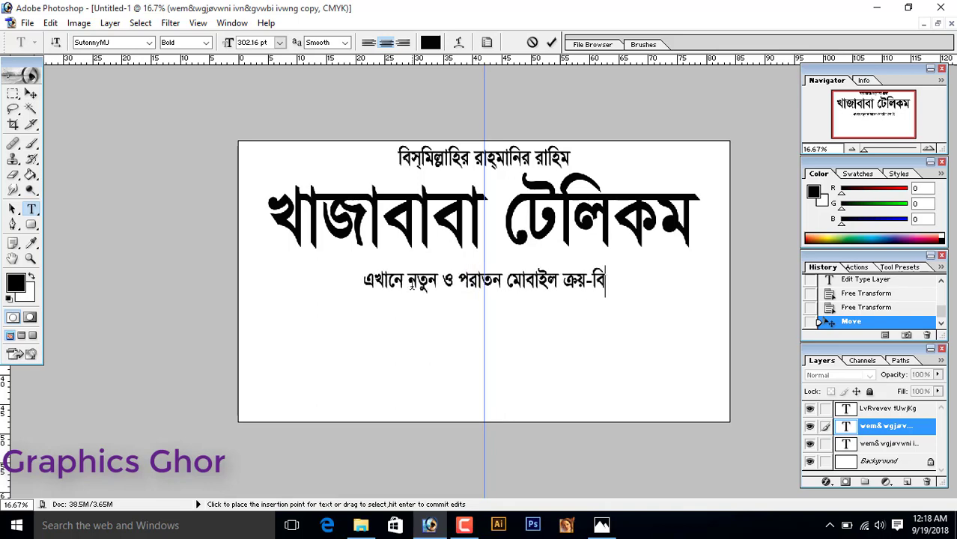
type("ক")
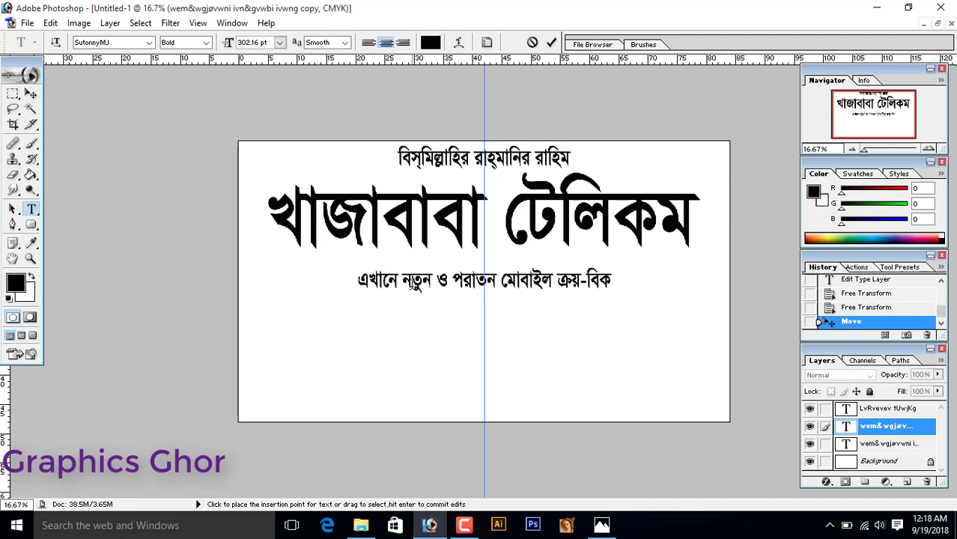
type("্রয়")
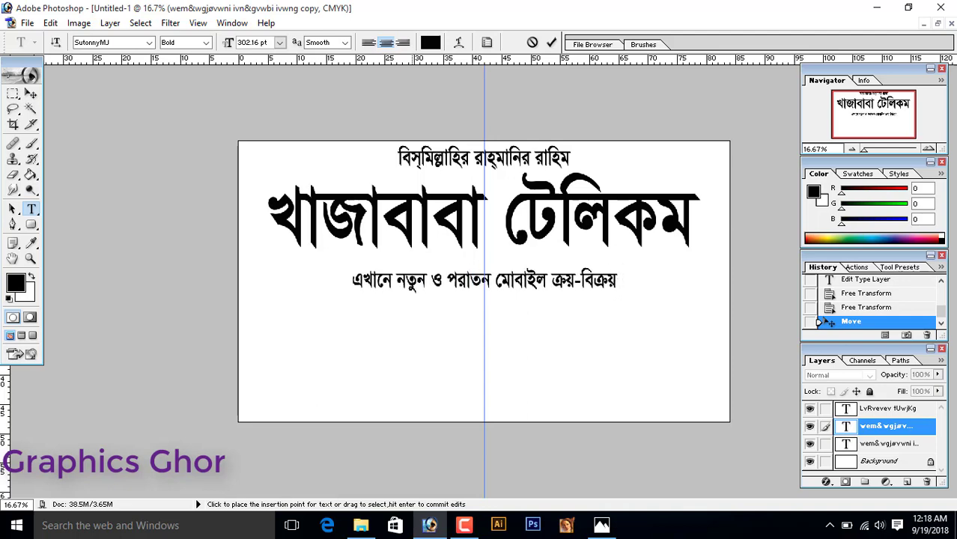
type(" করা")
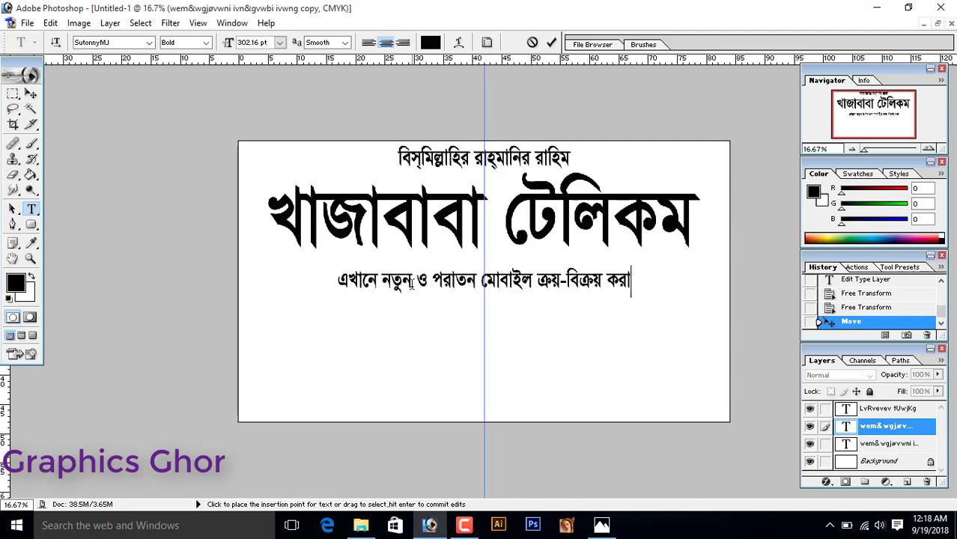
type("হয়")
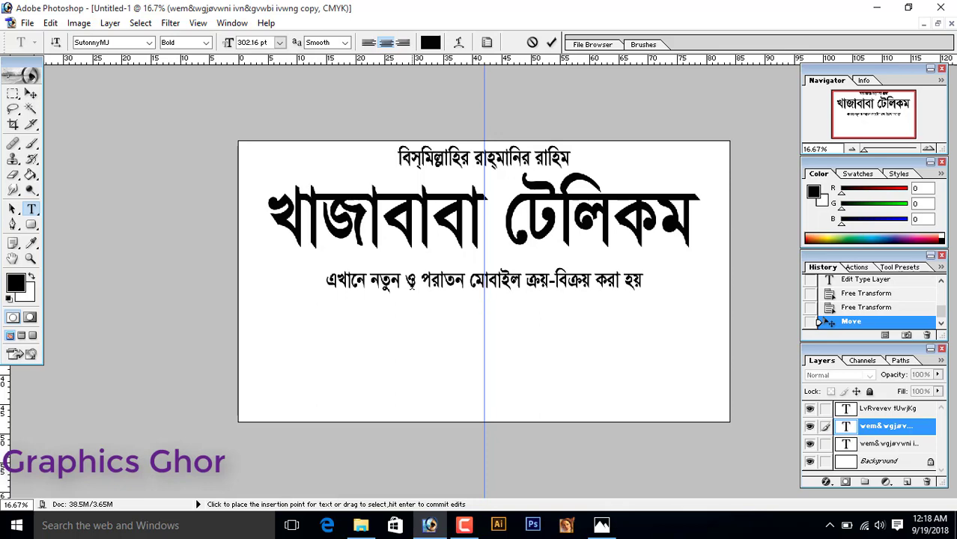
Step: Type the second line 'এবং মোবাইলের সামগ্রী সুলভ মূল্যে পাওয়া যায়।' and select both lines
type("এ")
type("ব")
type("ং")
type(" মো")
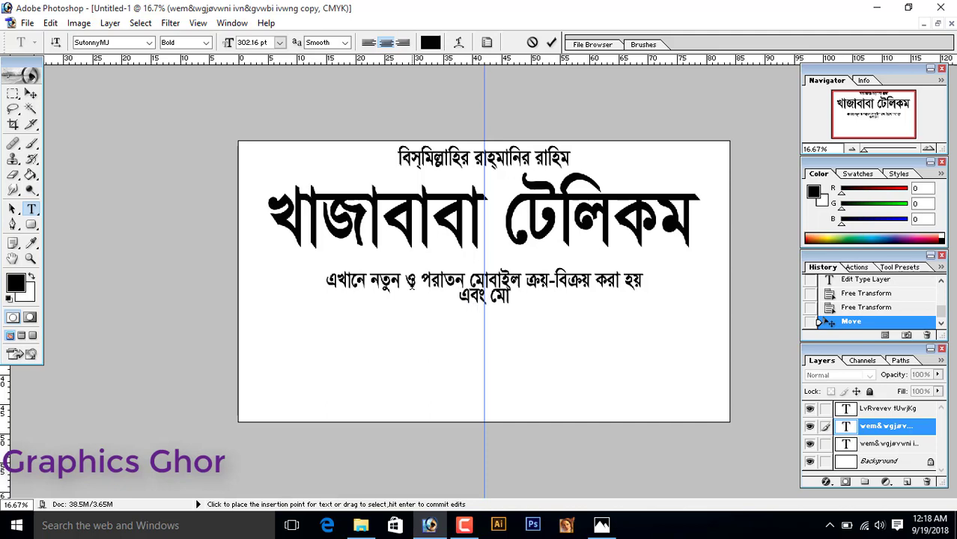
type("বাই")
type("ল")
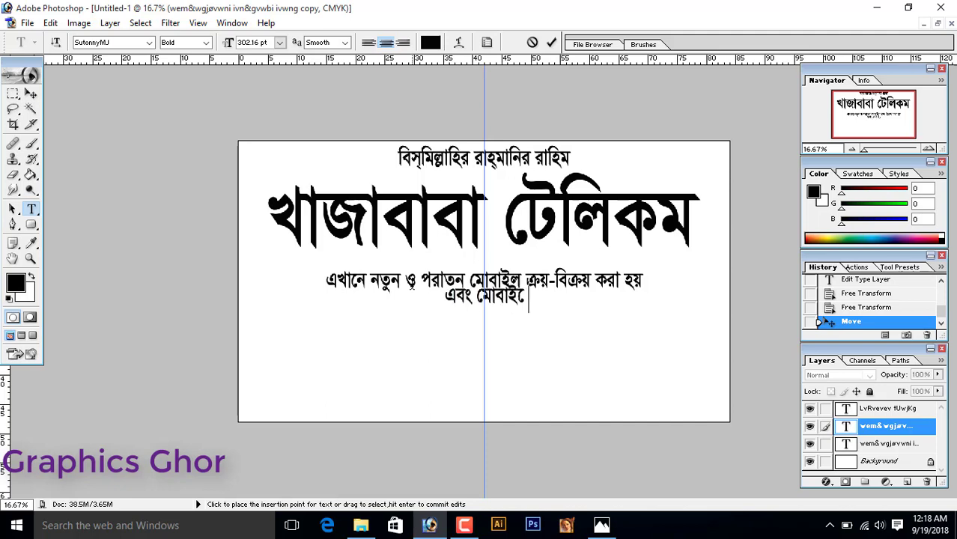
type("ের")
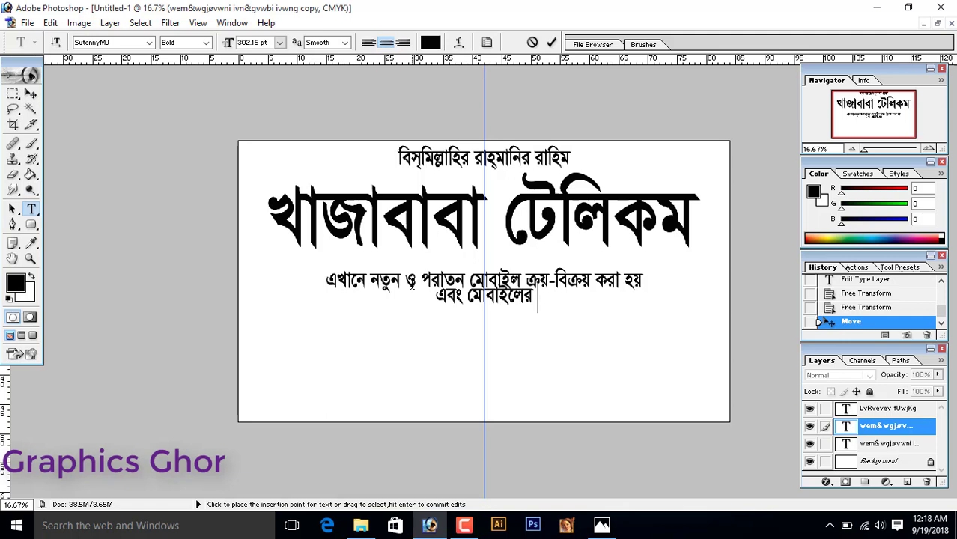
type("সাম")
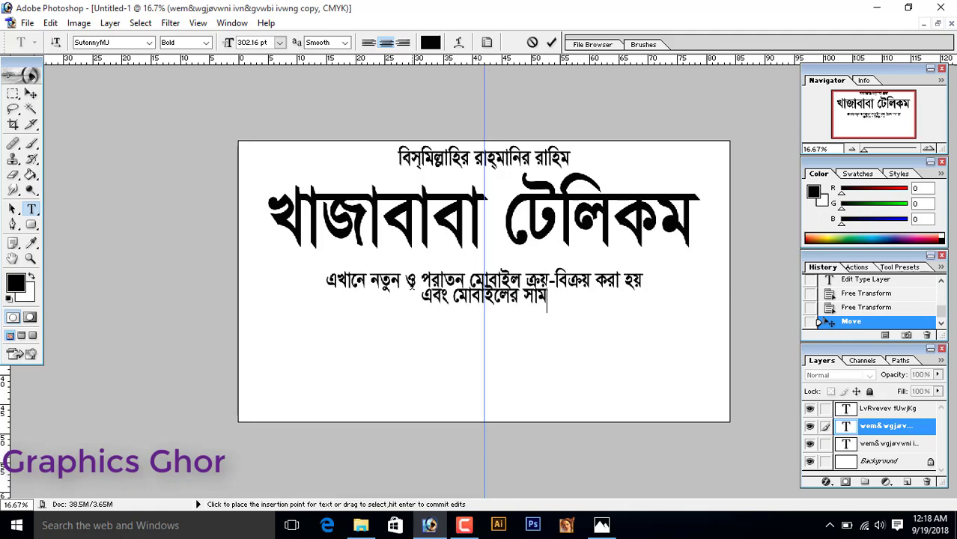
type("গ্রী")
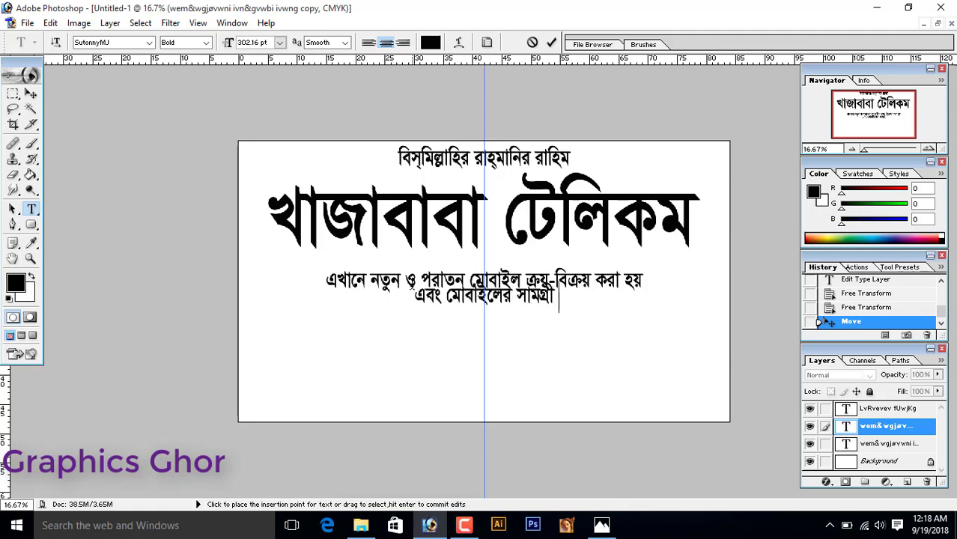
type(" সু")
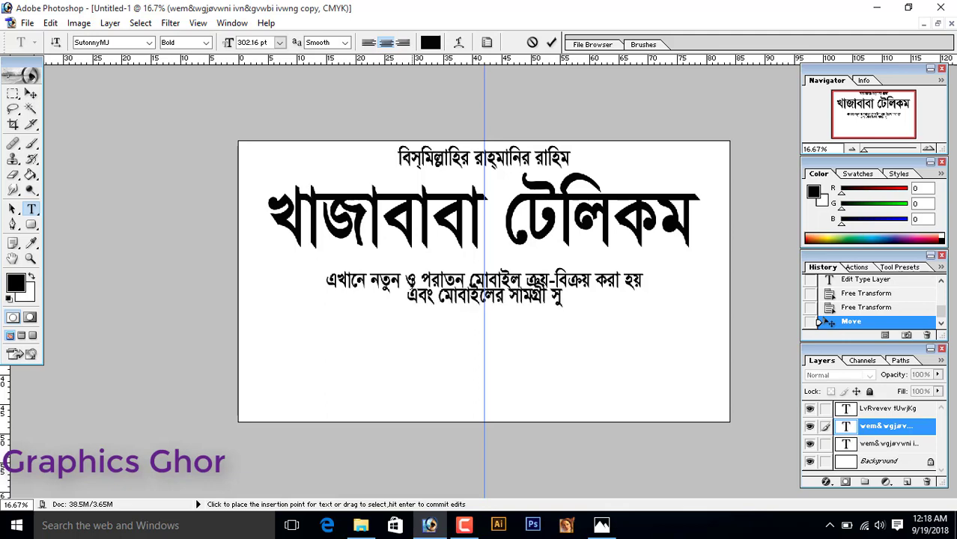
type("লভ")
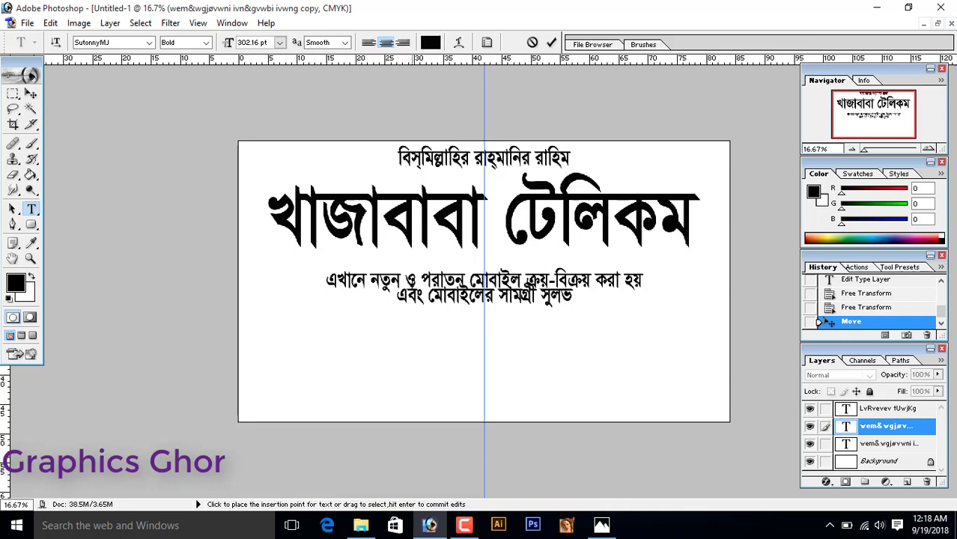
type(" ম")
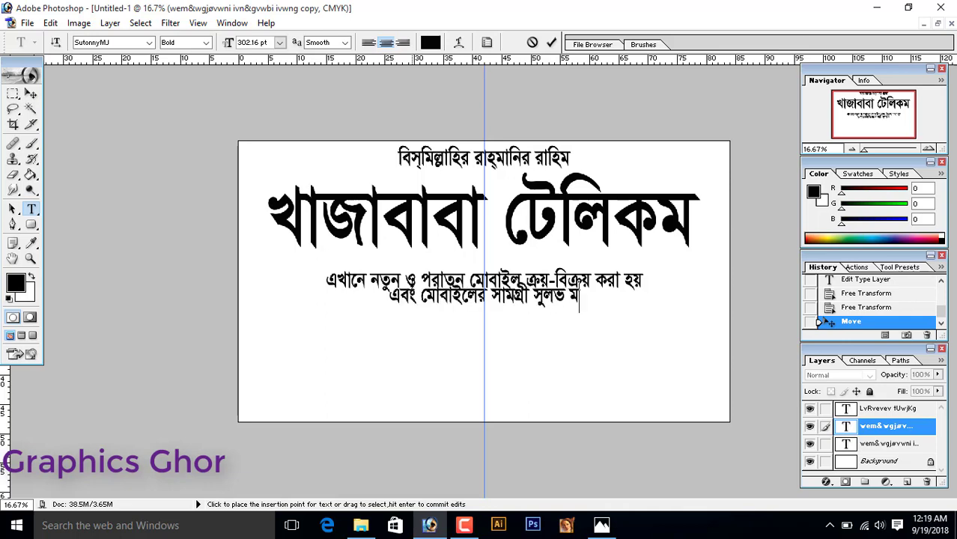
type("ূলে")
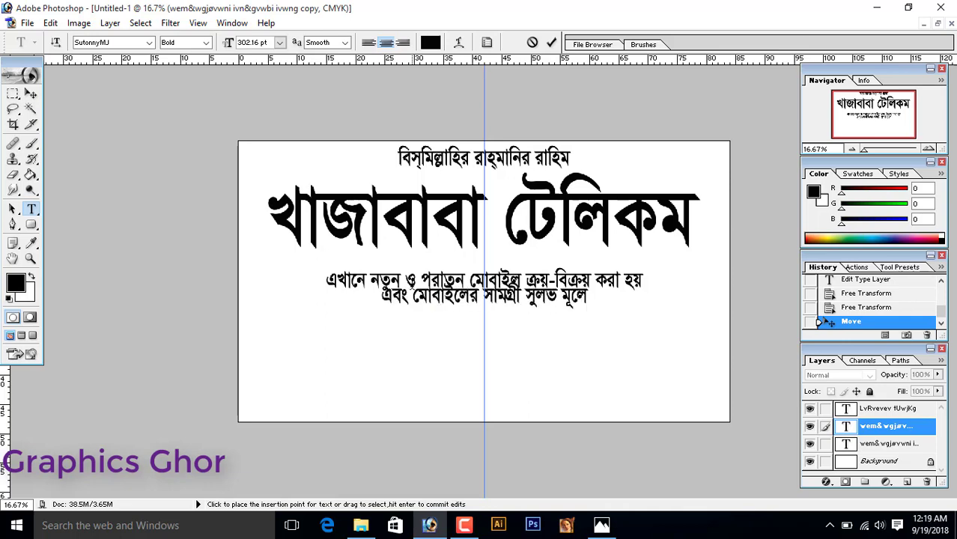
type("্য")
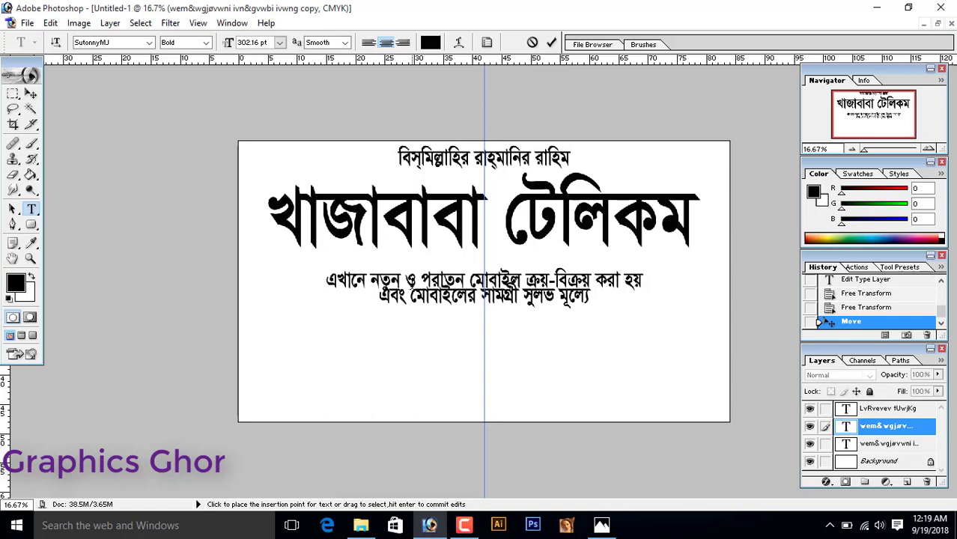
type(" প")
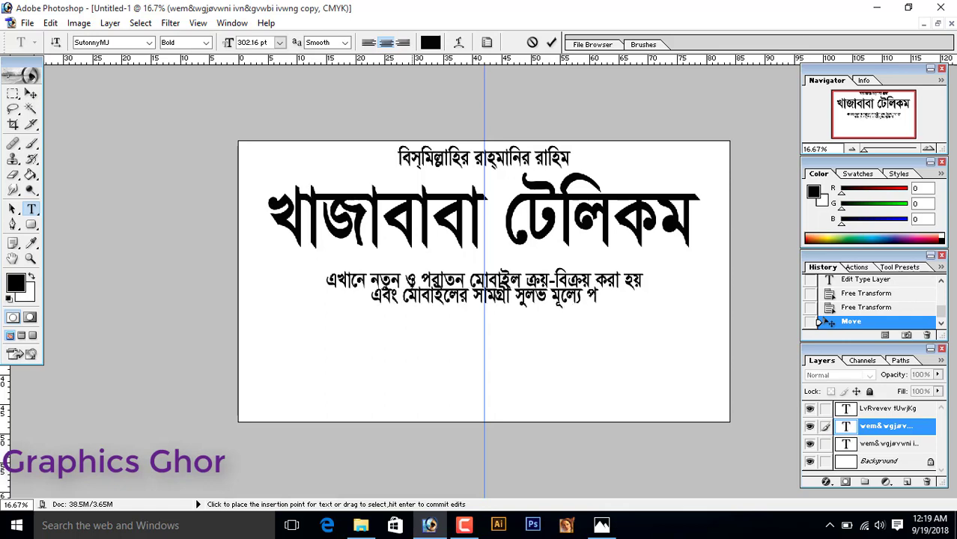
type("াও")
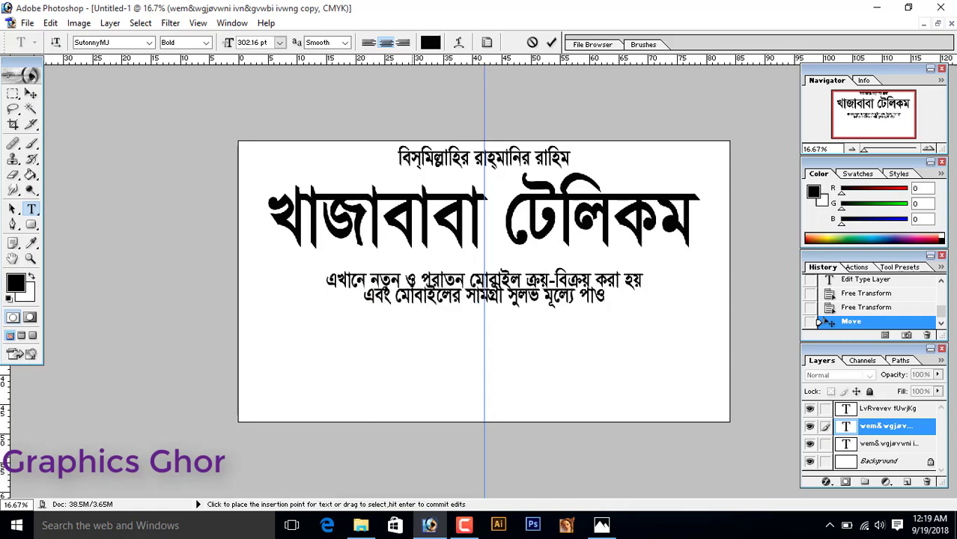
type("য়া য")
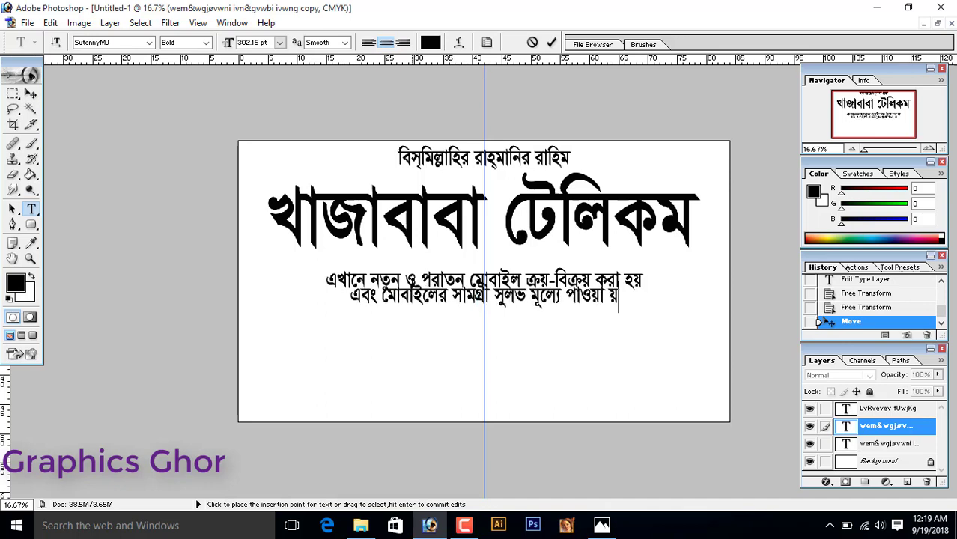
type("া")
key("BackSpace")
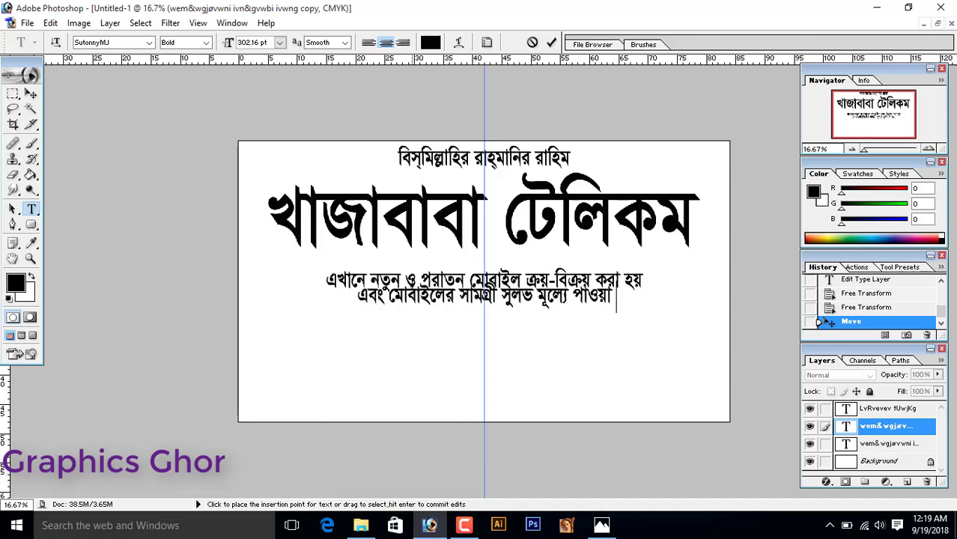
type("ায়")
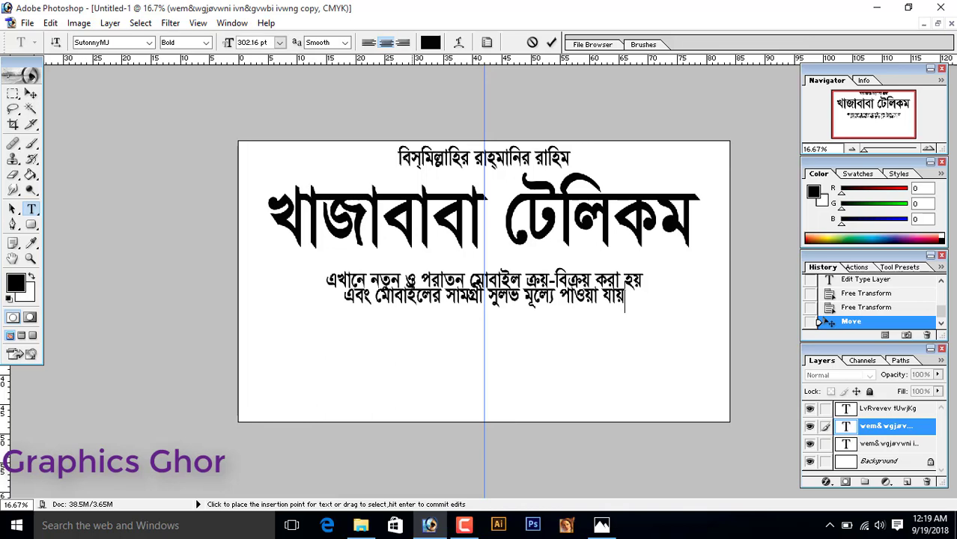
type("।")
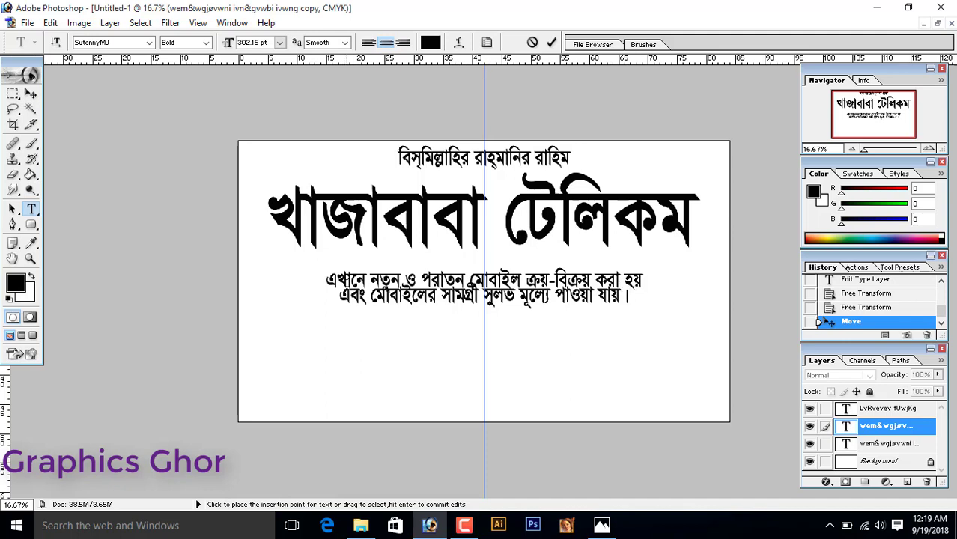
left_click_drag(325, 278, 657, 300)
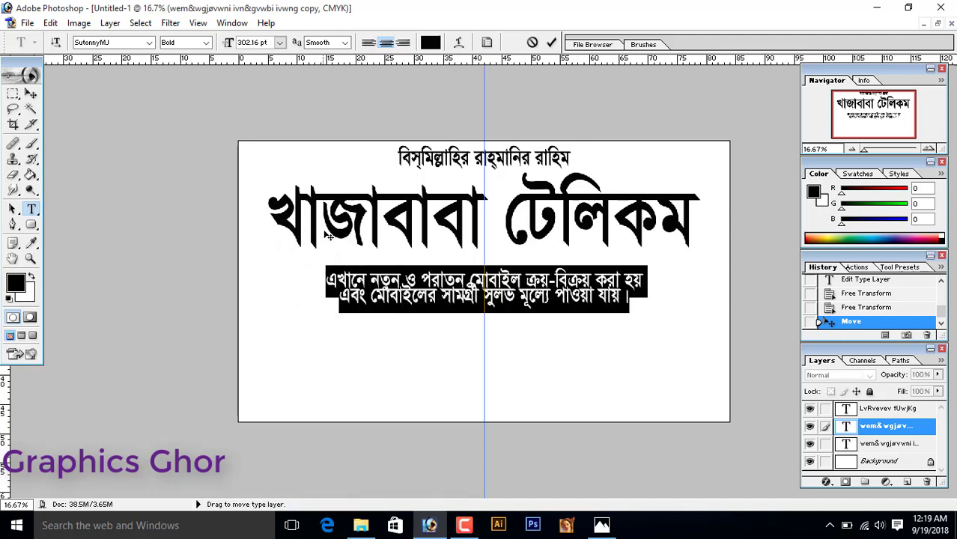
Step: Raise the subtitle leading from 187.35 pt to 347.35 pt and commit the text
key("ctrl+t")
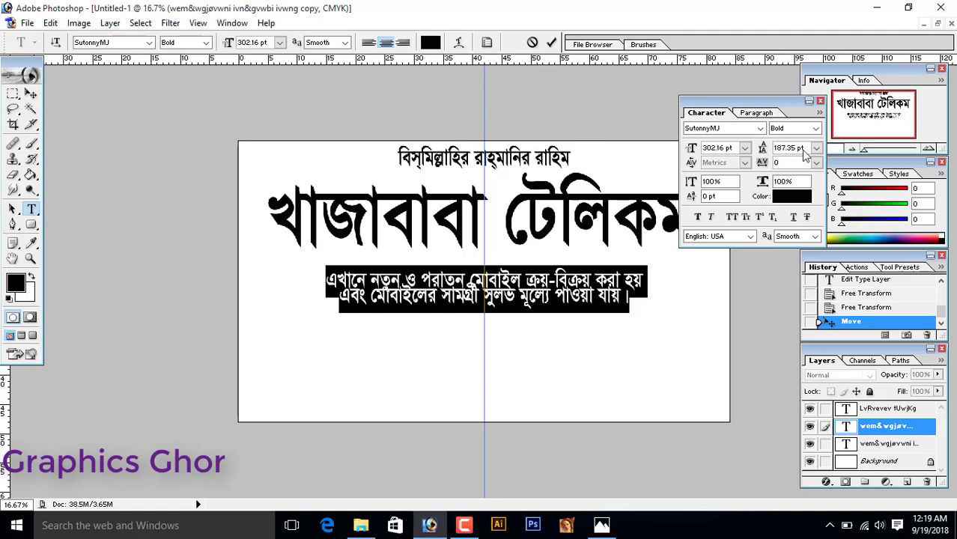
double_click(794, 149)
key("Up")
key("Up")
key("Up")
key("Up")
key("Up")
key("Up")
key("Up")
key("Up")
key("Up")
key("Up")
key("Up")
key("Up")
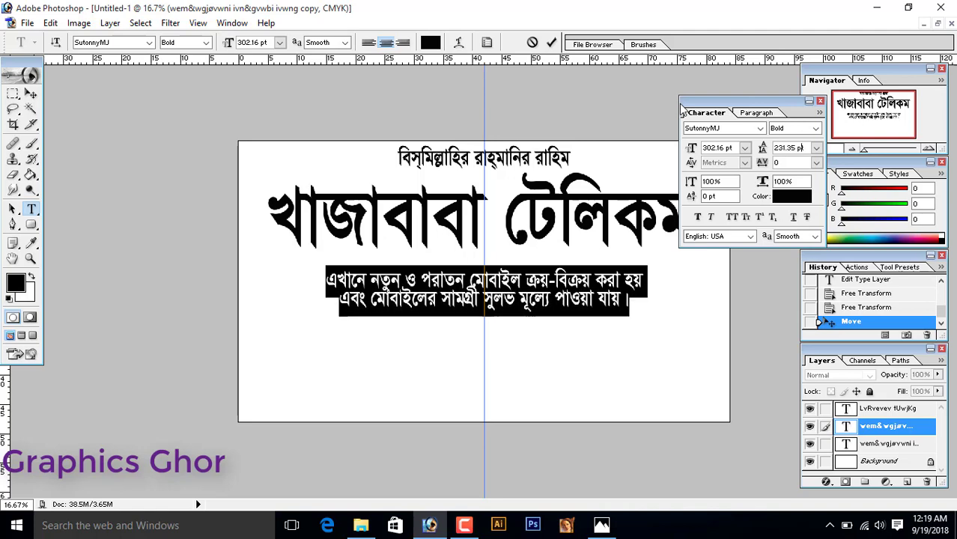
key("Up")
key("Up")
key("Up")
key("Up")
key("Up")
key("Up")
key("Up")
key("Up")
key("Up")
key("Up")
key("Up")
key("Up")
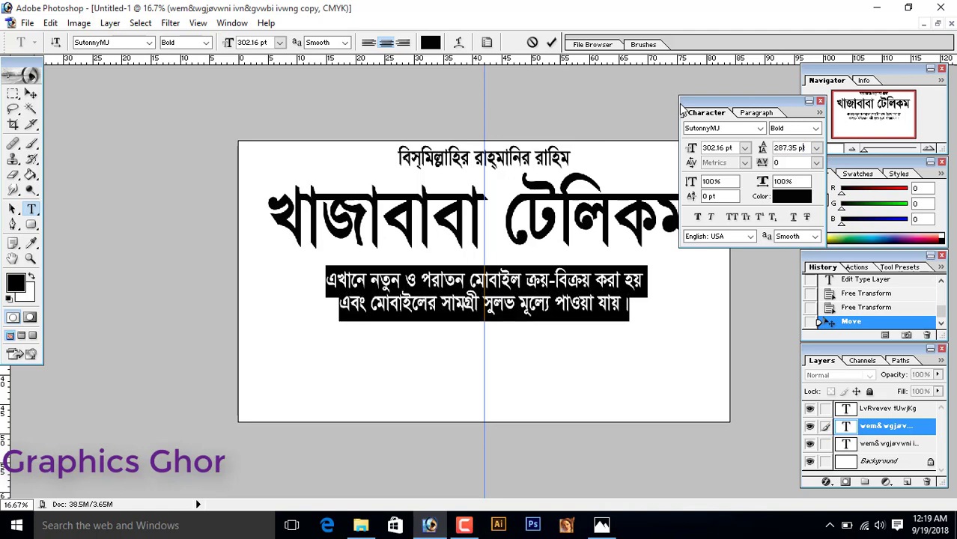
key("Up")
key("Up")
key("Up")
key("Up")
key("Up")
key("Up")
key("Up")
key("Up")
key("Up")
key("Up")
key("Up")
key("Up")
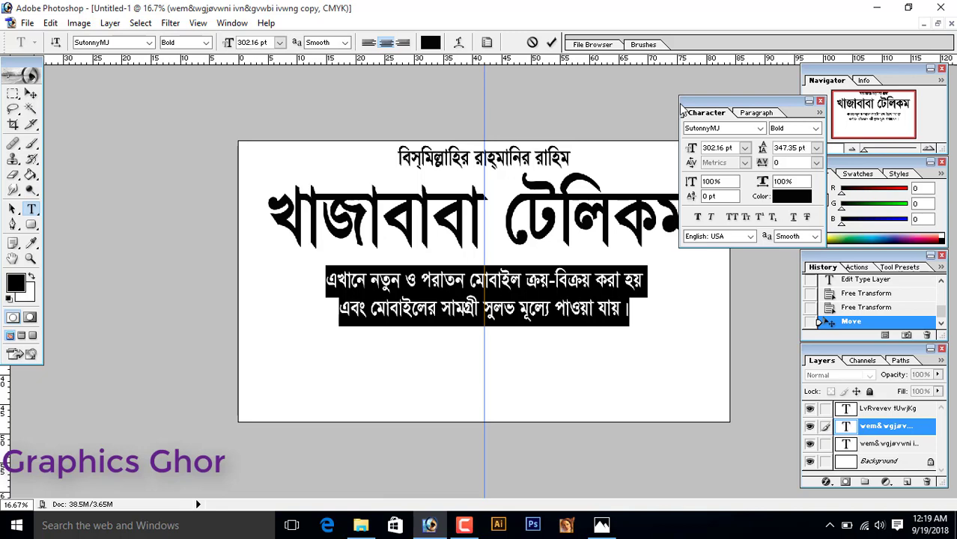
left_click(820, 100)
left_click(550, 42)
key("v")
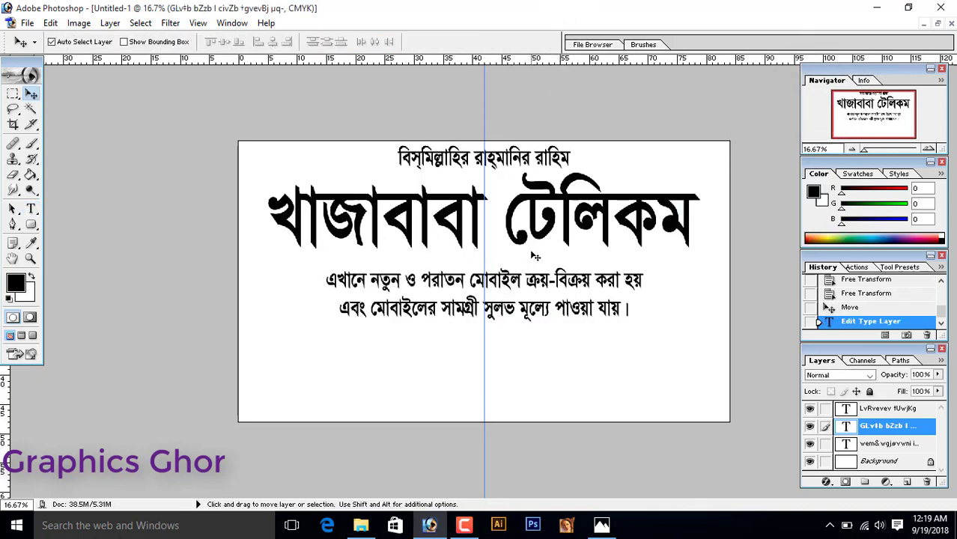
Step: Stretch the two-line subtitle horizontally to 135% width and commit the transform
key("ctrl+t")
left_click_drag(656, 293, 699, 293)
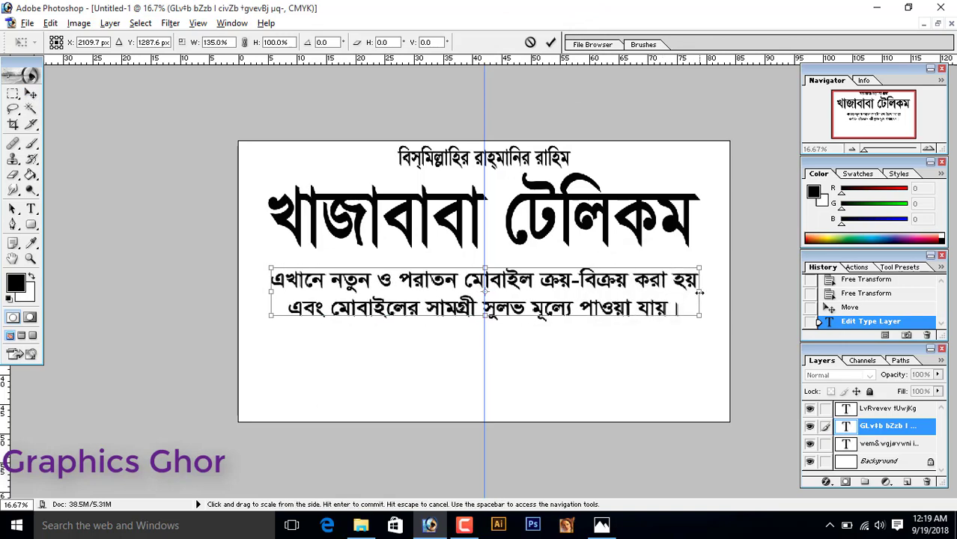
key("Return")
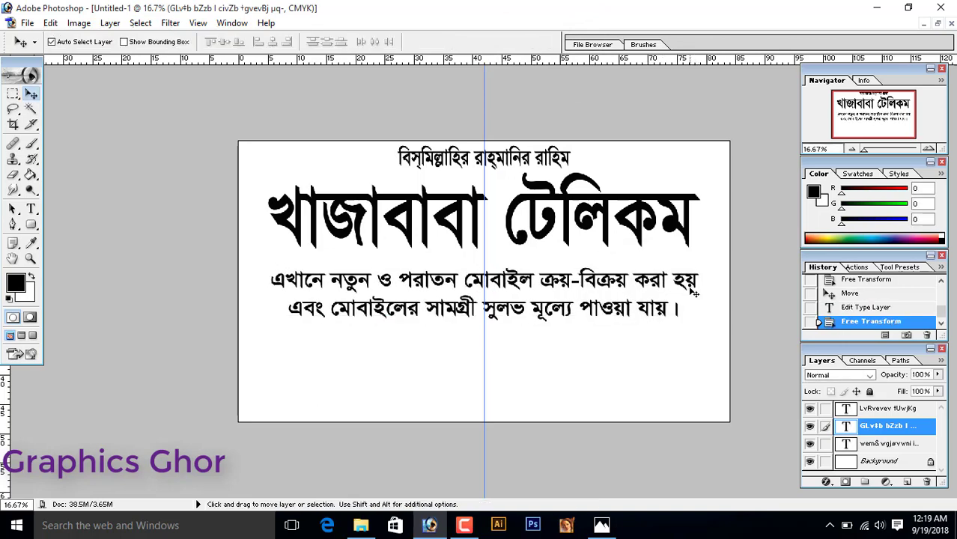
key("ctrl+plus")
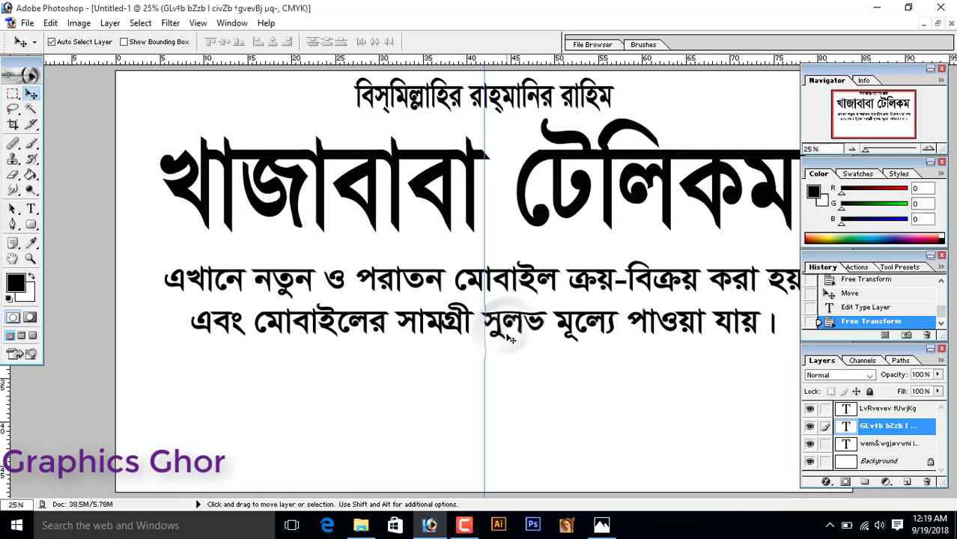
left_click(452, 99)
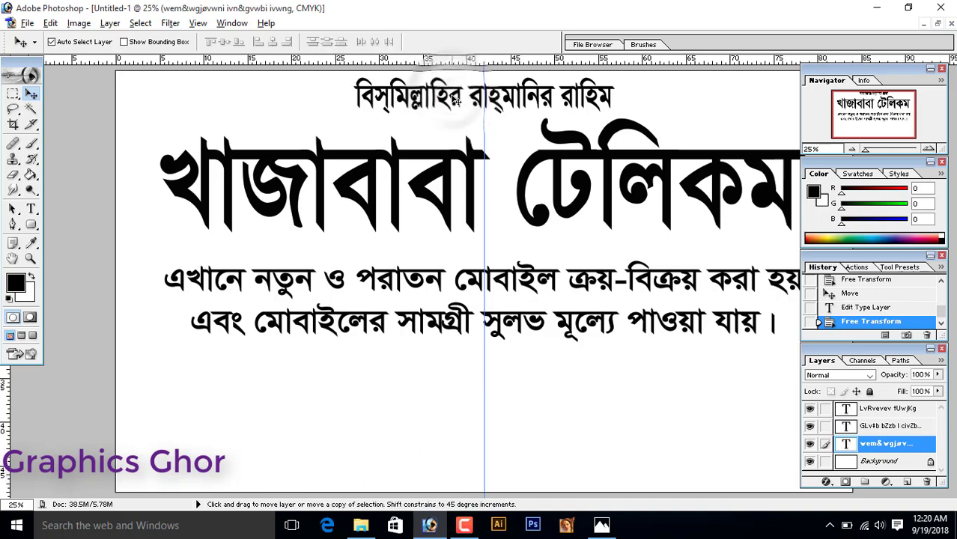
Step: Duplicate the top line below the subtitle and retype it as the proprietor line with the owner's name
left_click_drag(452, 99, 458, 392)
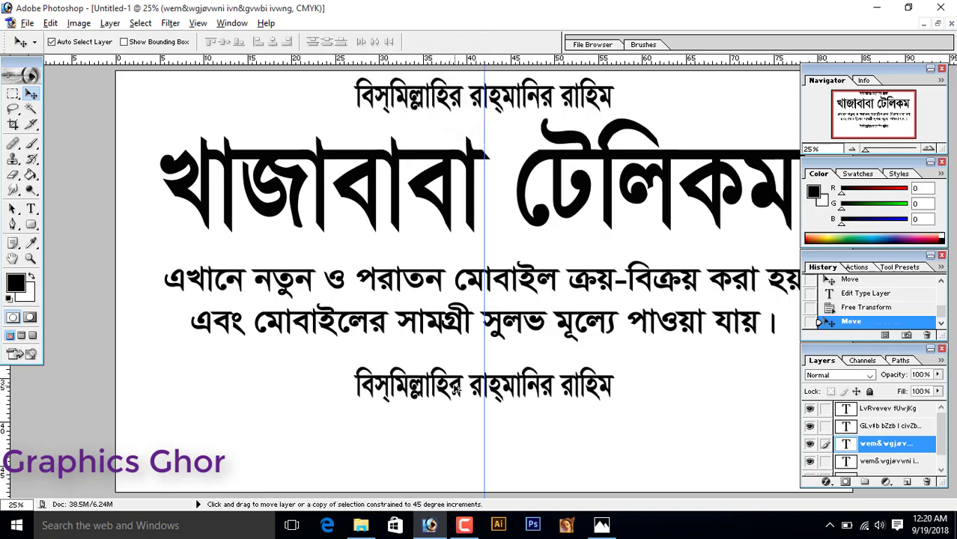
double_click(846, 446)
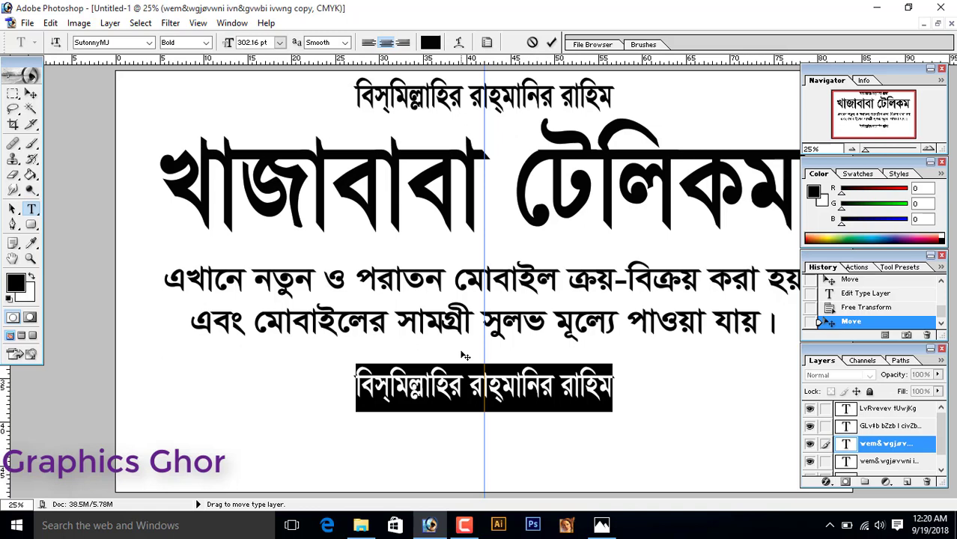
key("BackSpace")
type("‡‡")
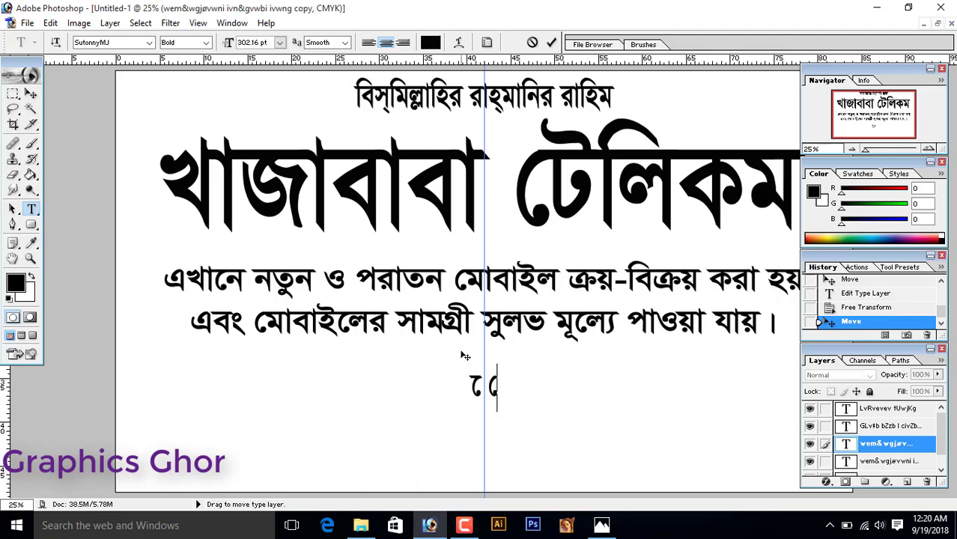
key("BackSpace")
type("cÖ")
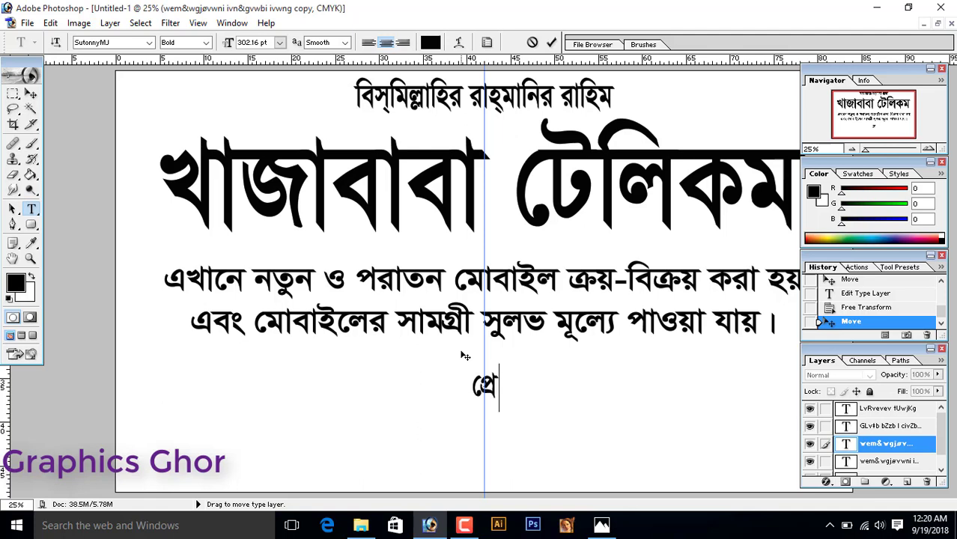
type("vc")
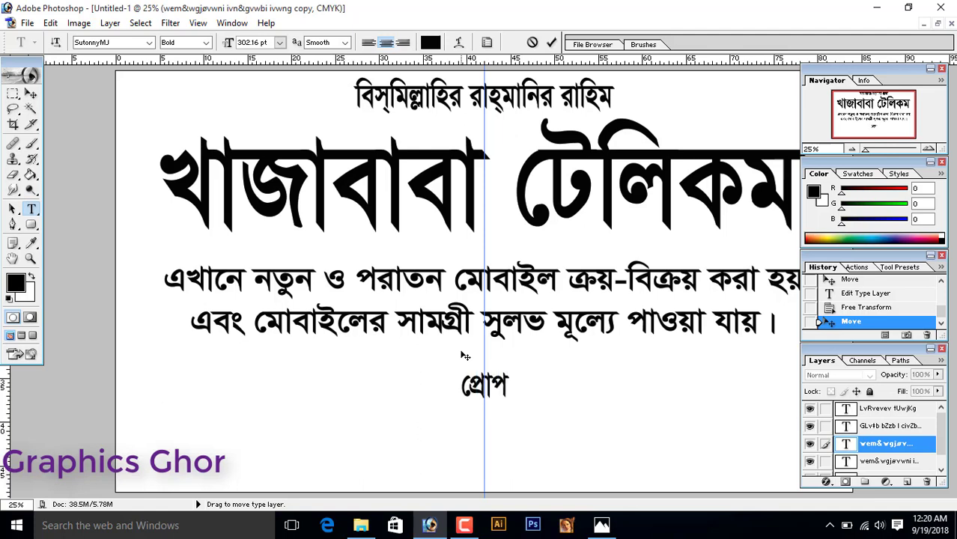
type("ÖvB")
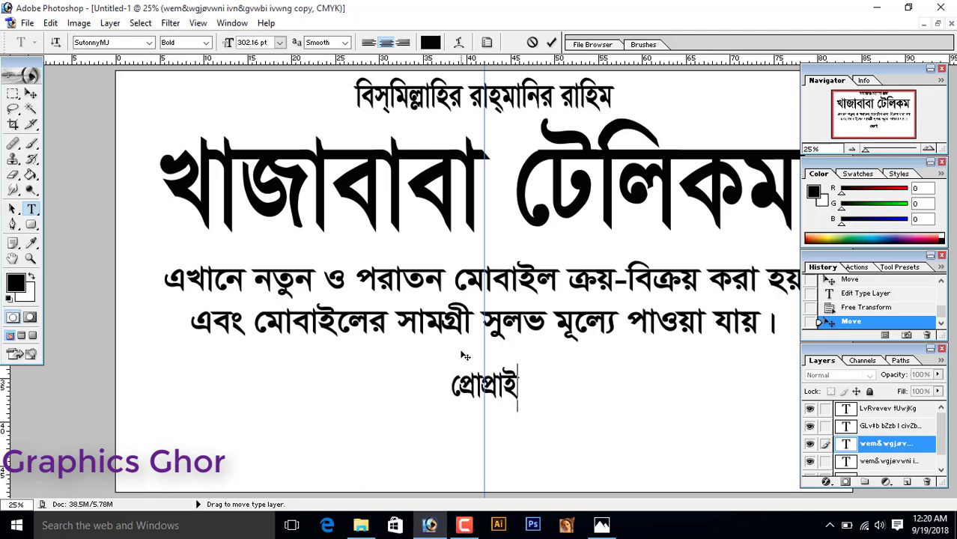
type("Uv")
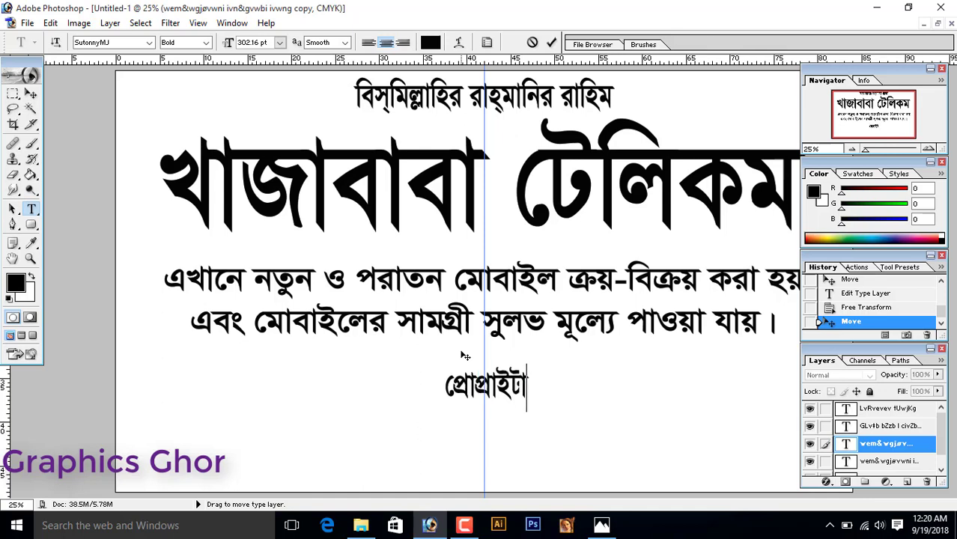
type("i")
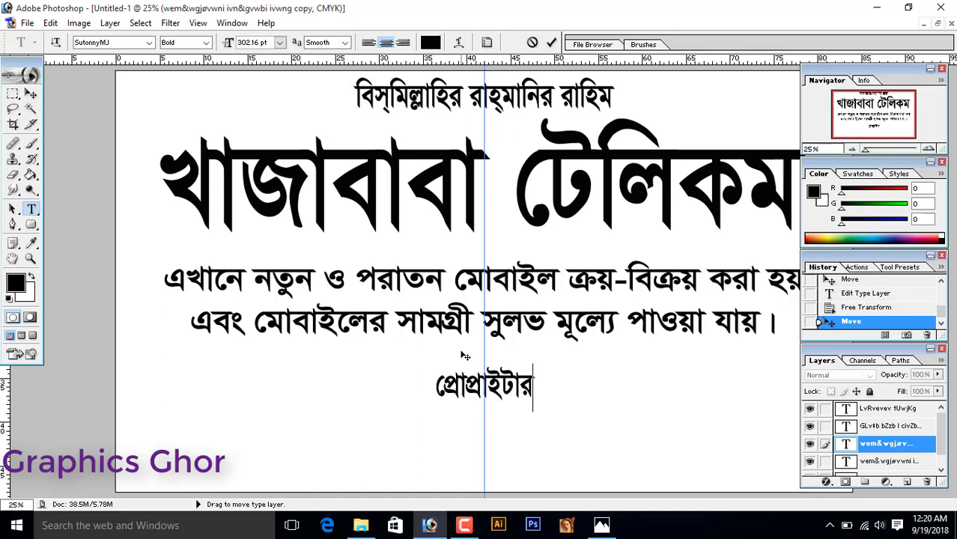
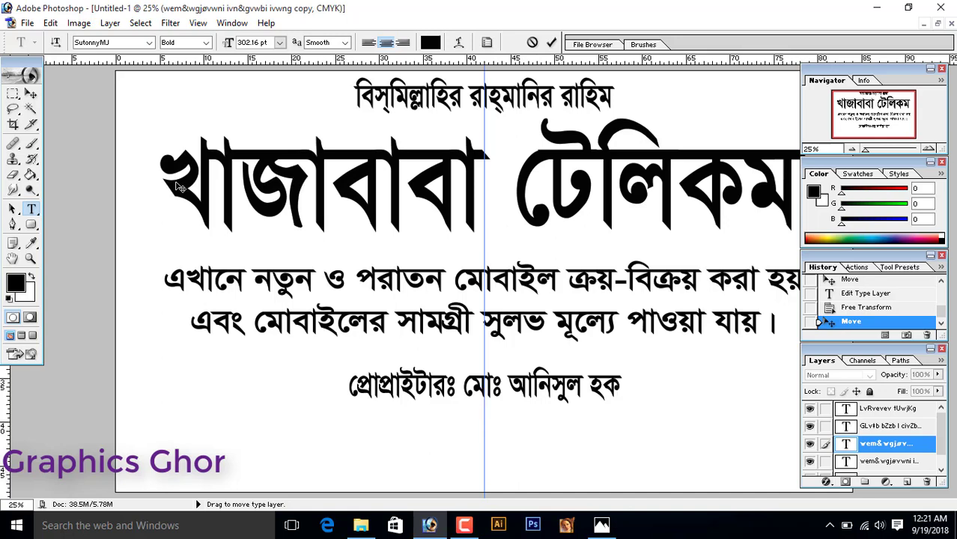
left_click(551, 42)
key("v")
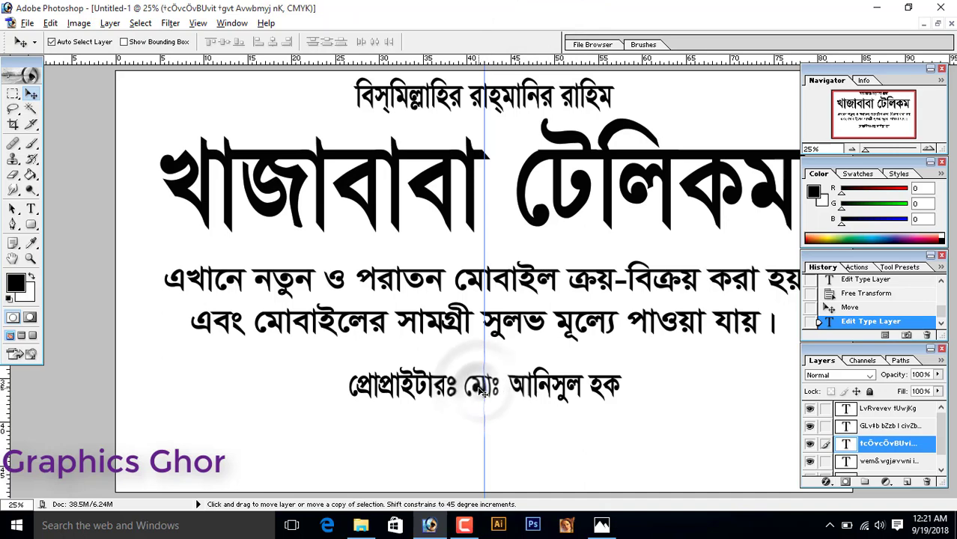
Step: Copy the proprietor line just below itself and retype it starting with the মোবাইল label
left_click_drag(486, 402, 481, 430)
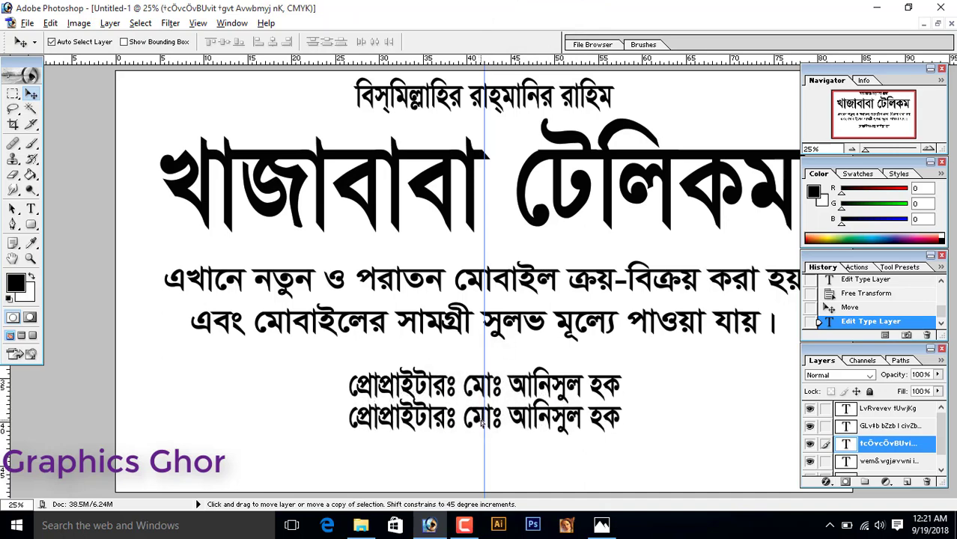
double_click(845, 443)
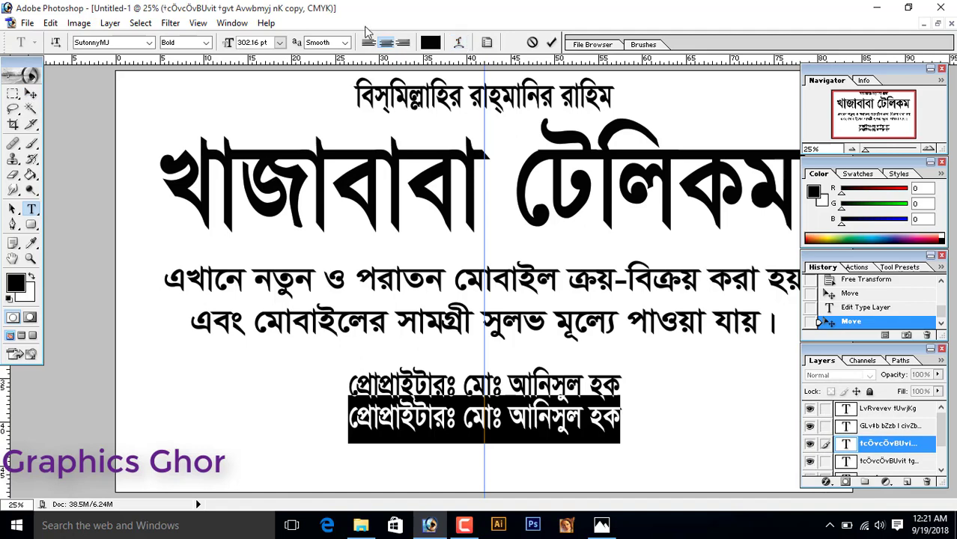
type("মো")
key("Left")
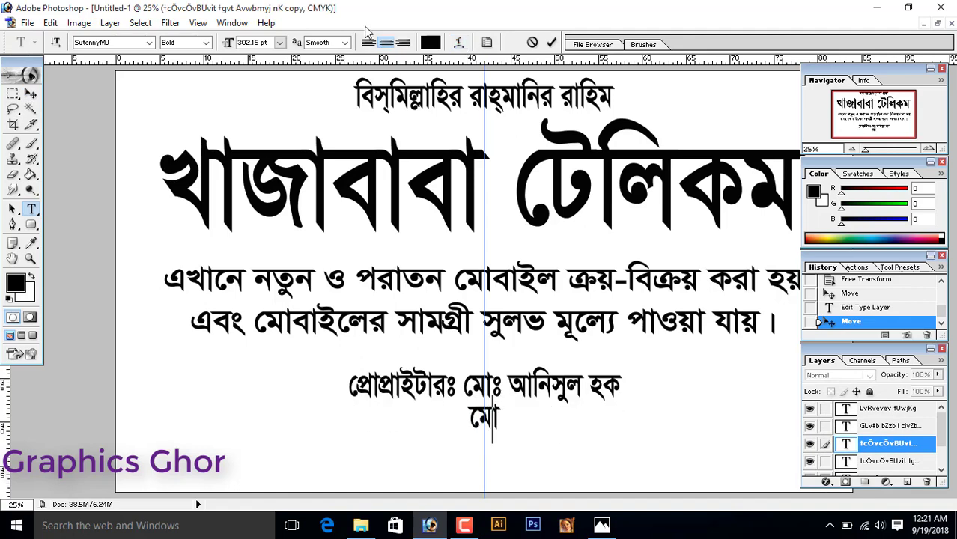
type("†")
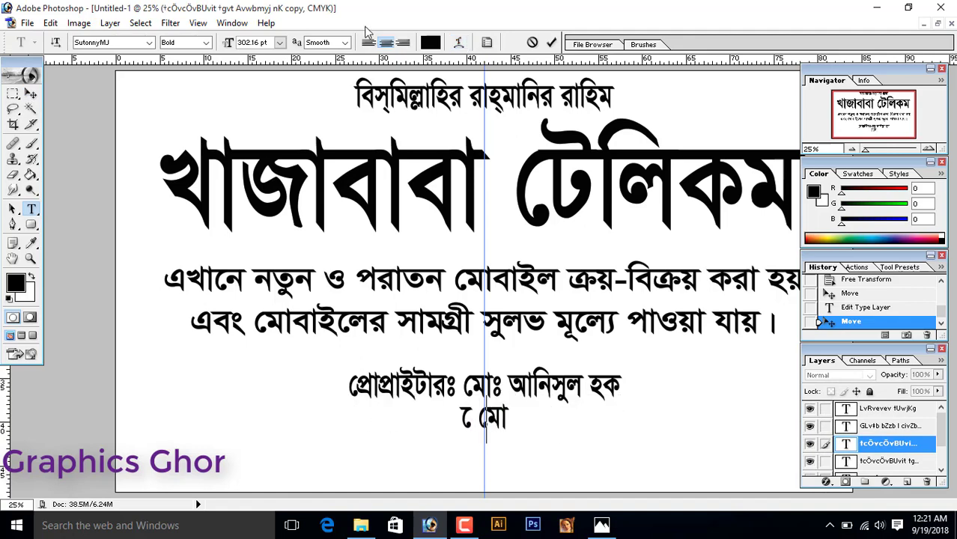
key("BackSpace")
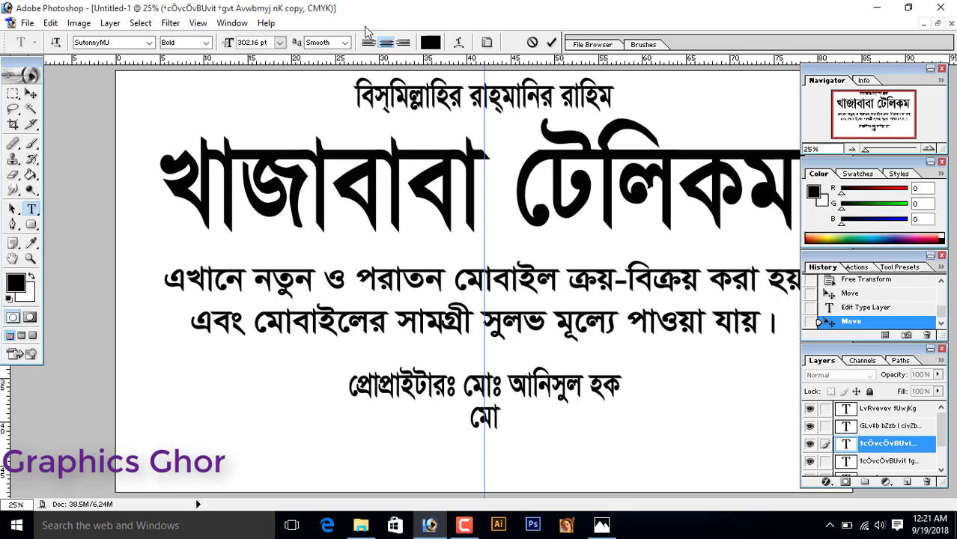
key("Right")
type("evBj")
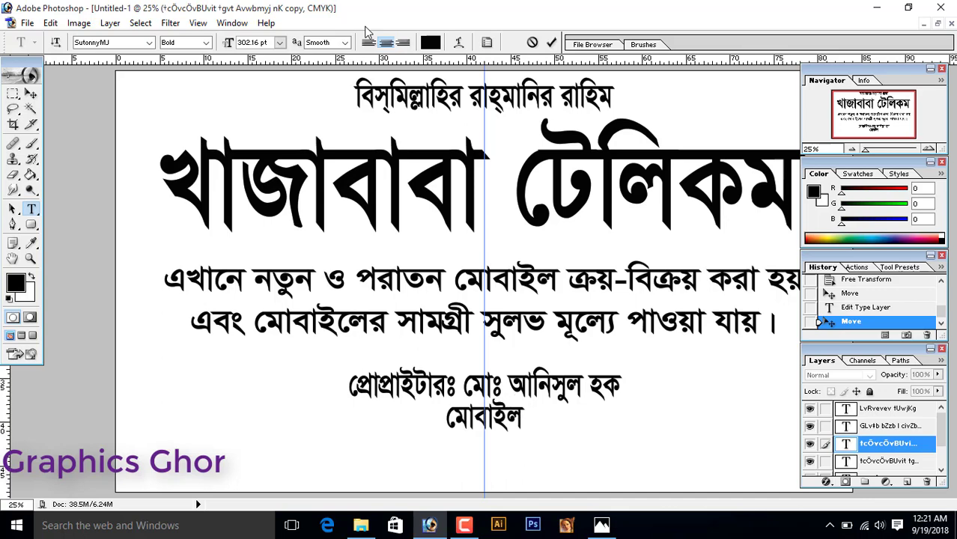
type(" bs")
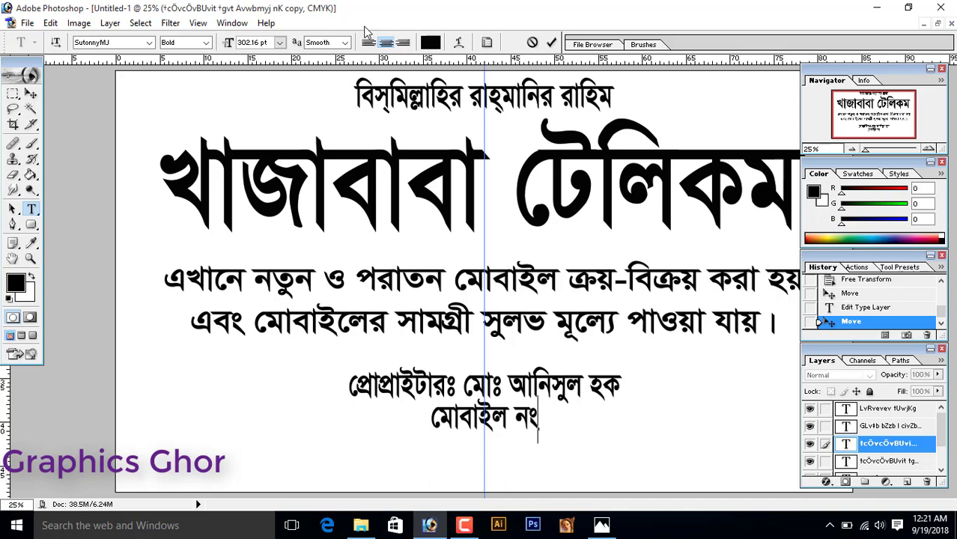
Step: Enter the shop's mobile number, hyphenated after the first five digits, and commit the line
key("BackSpace")
key("BackSpace")
key("BackSpace")
type("t")
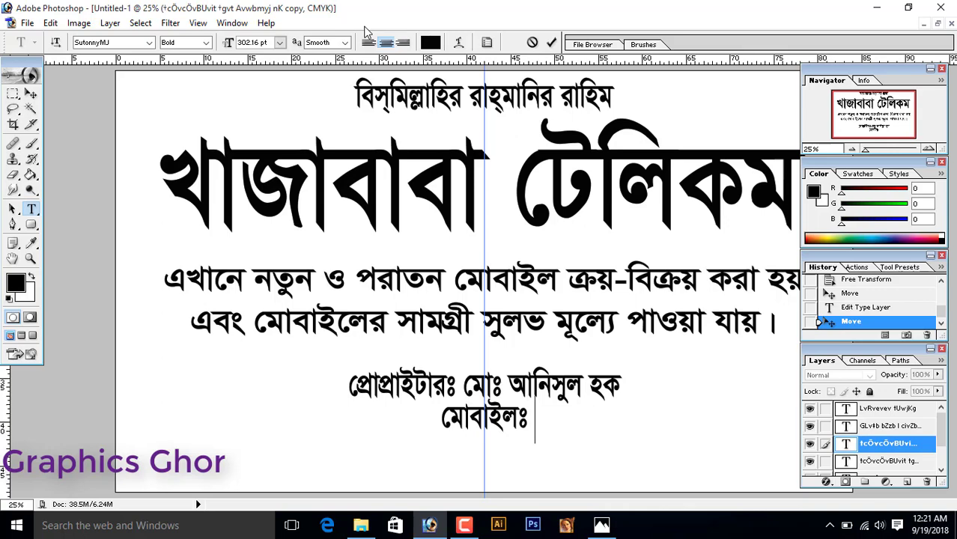
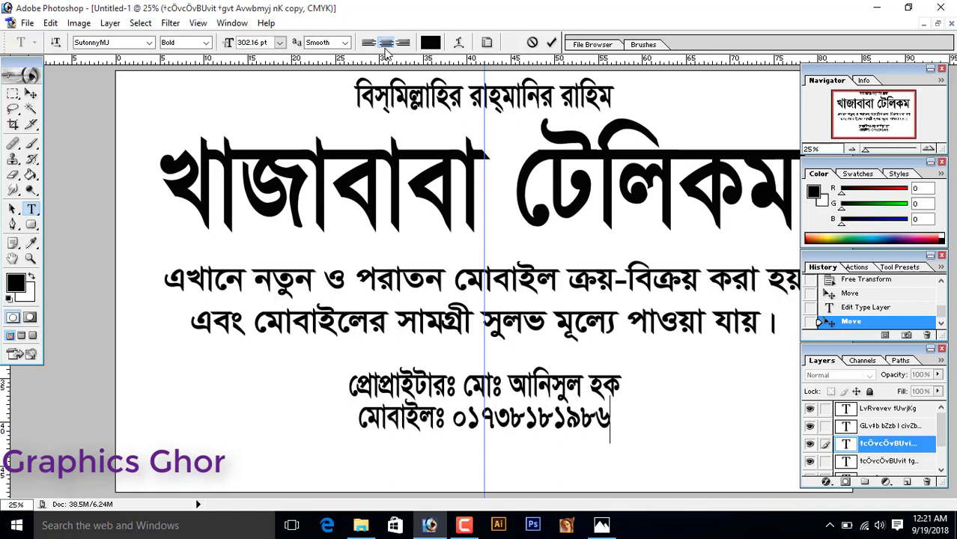
left_click(520, 424)
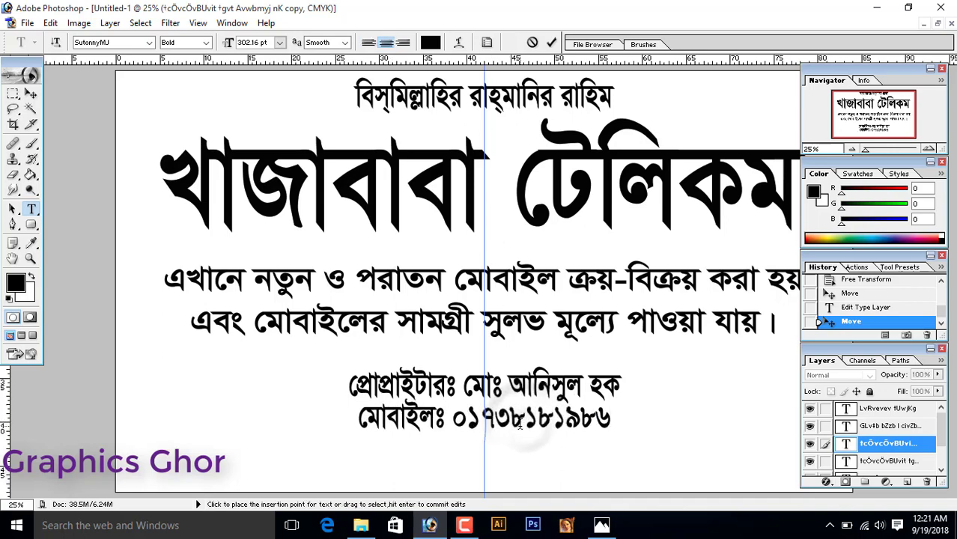
type("-")
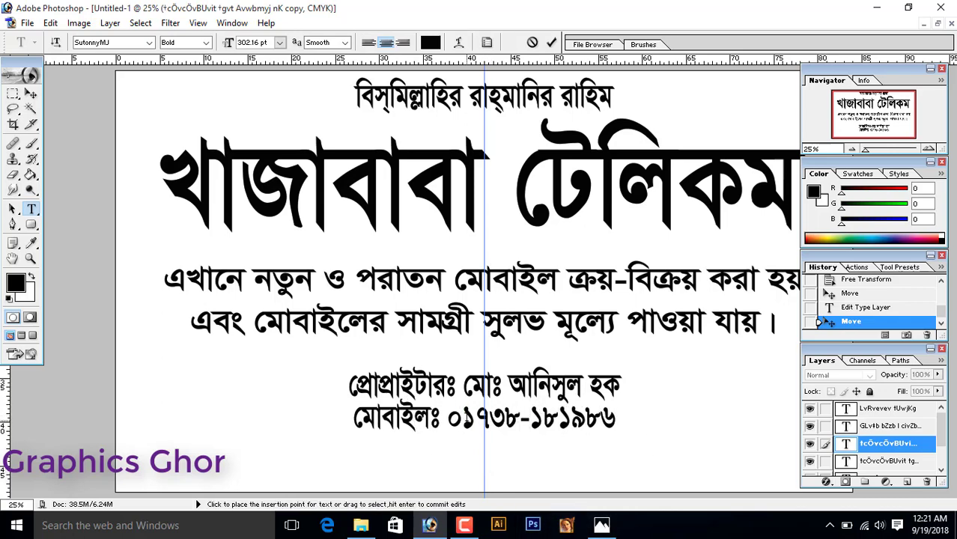
left_click(614, 417)
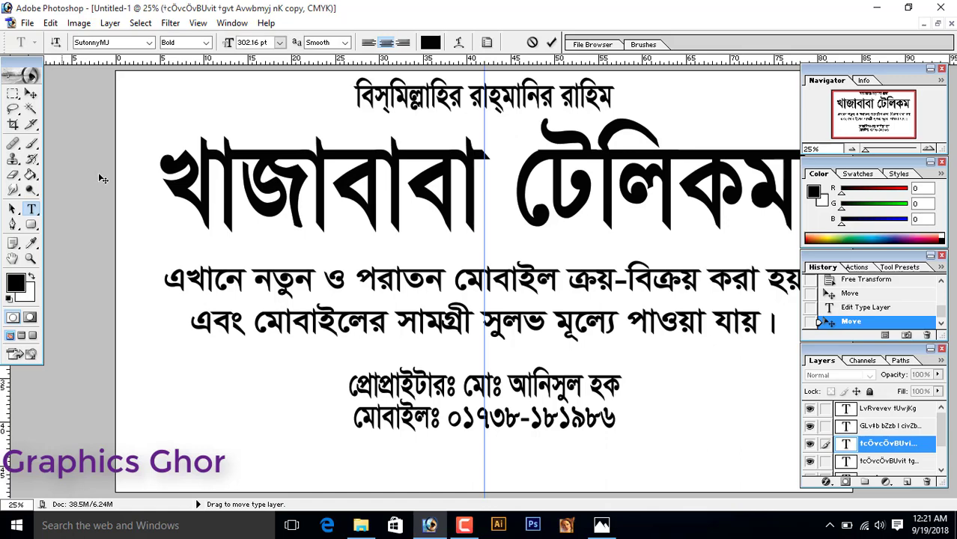
left_click(552, 43)
key("v")
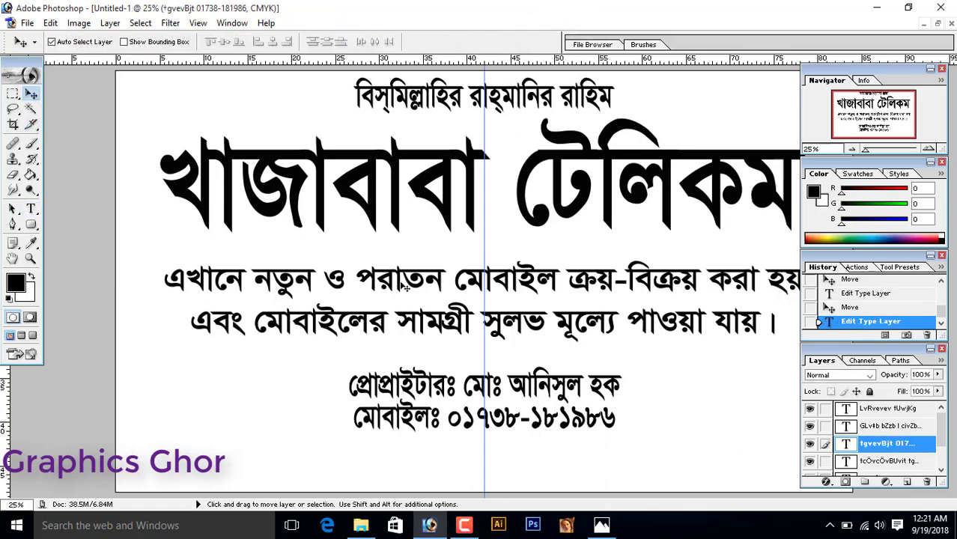
Step: Move the proprietor line slightly up and the mobile-number line slightly down
left_click(429, 399, "ctrl+alt")
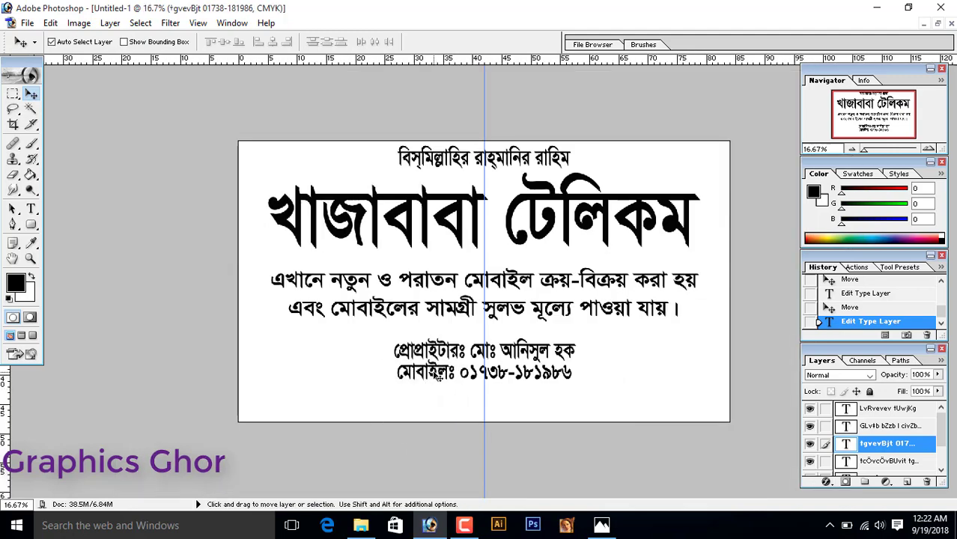
left_click(438, 376)
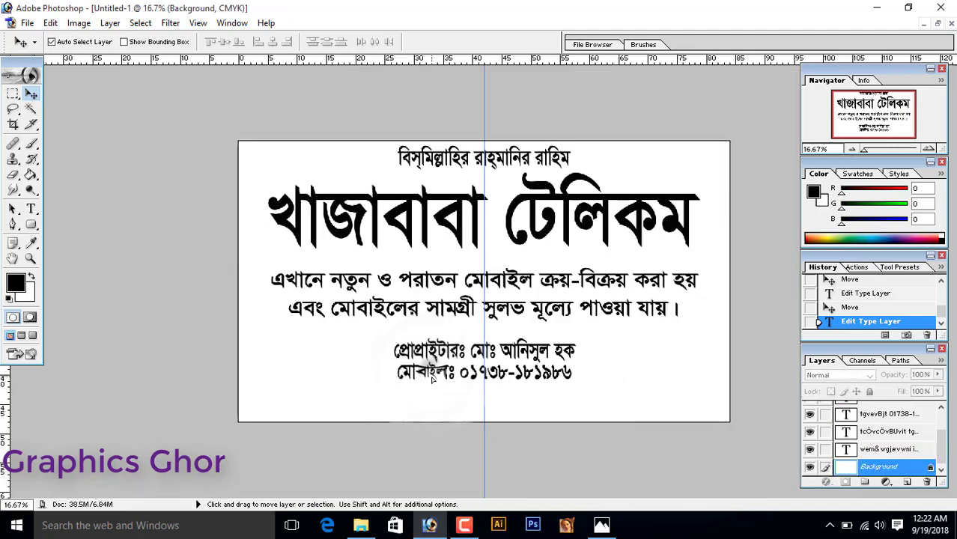
left_click_drag(432, 384, 440, 386)
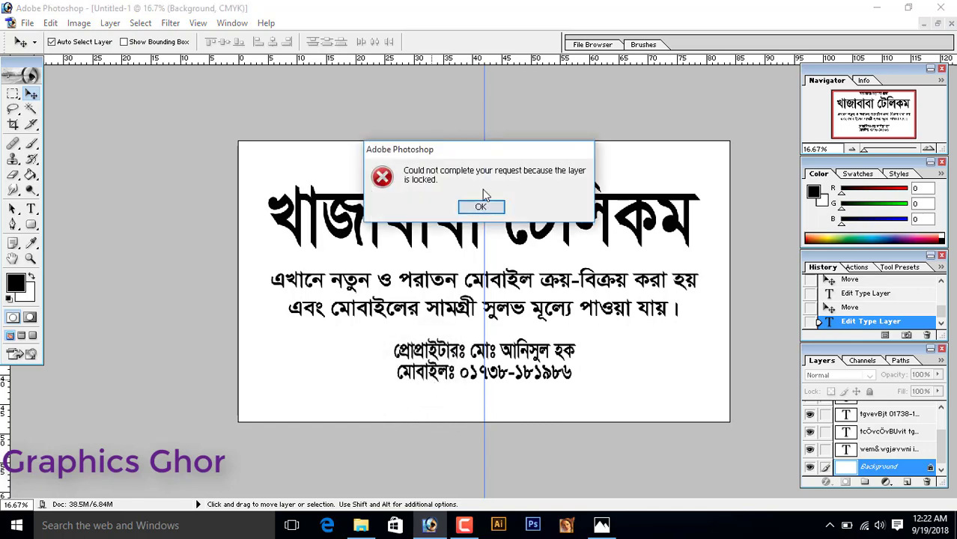
left_click(480, 207)
left_click(469, 359, "ctrl")
left_click(469, 359, "ctrl")
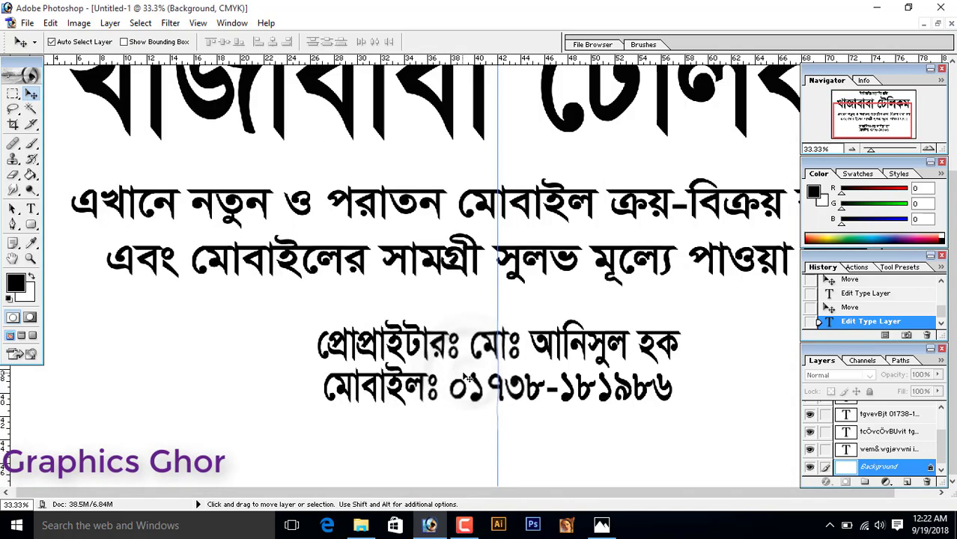
left_click(466, 378, "alt")
left_click(479, 390)
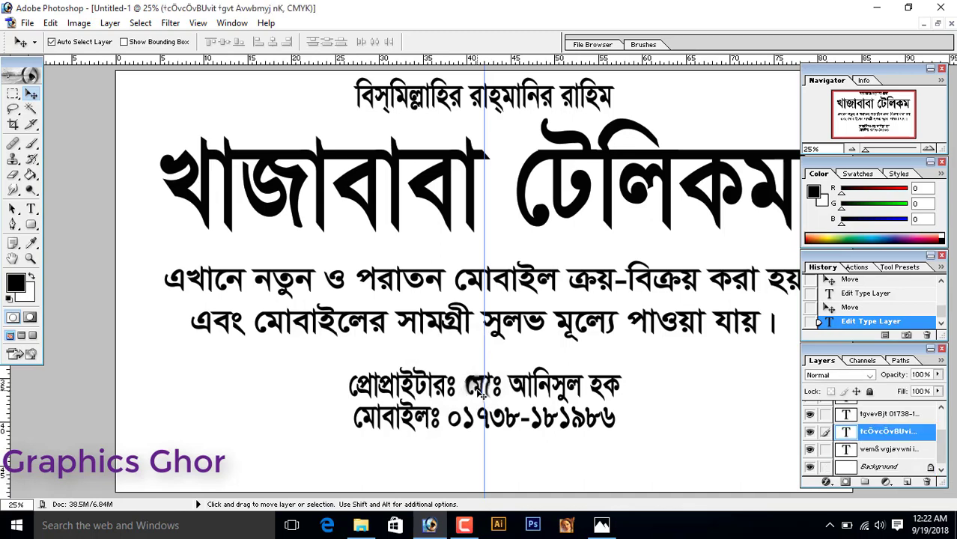
left_click_drag(479, 390, 479, 384)
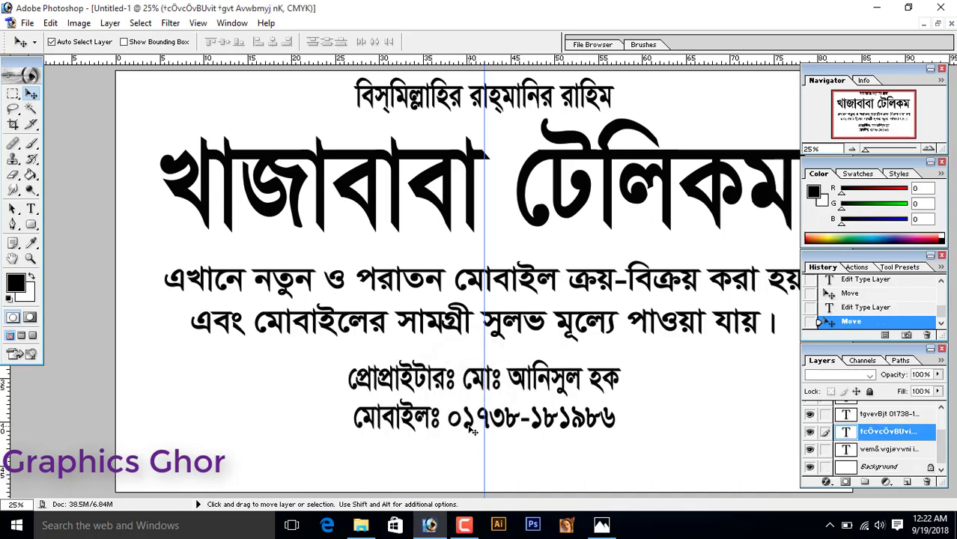
left_click_drag(471, 430, 473, 437)
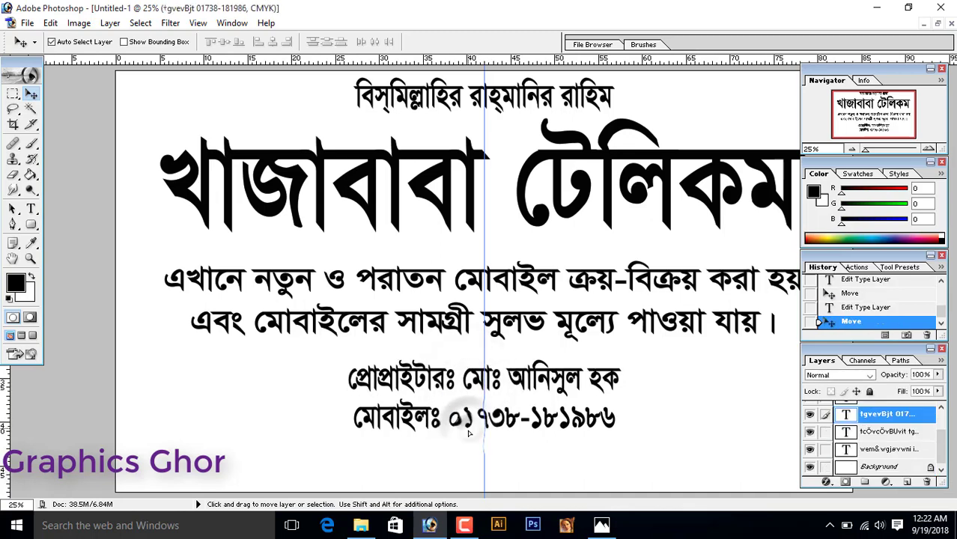
Step: Enlarge the proprietor line to about 122% and shift it slightly down
left_click(524, 385)
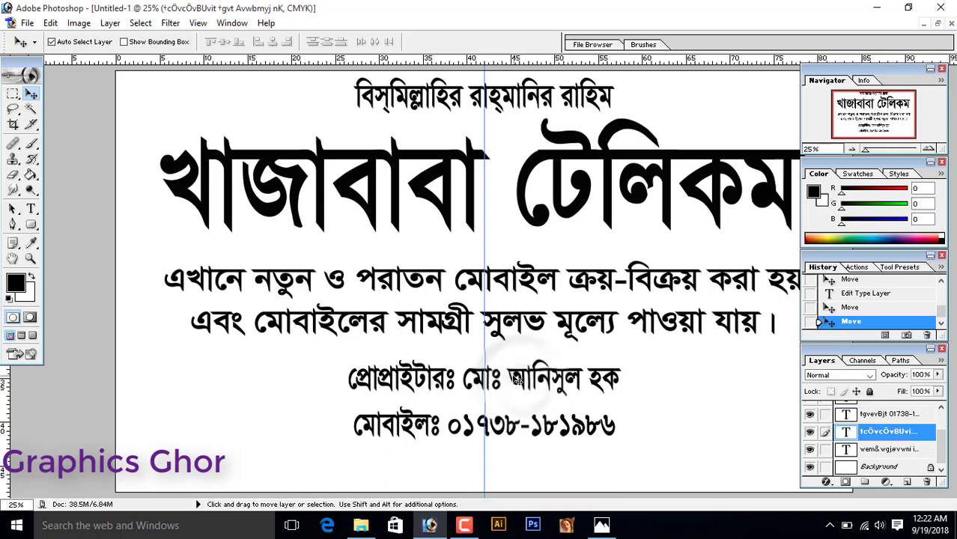
key("ctrl+t")
left_click_drag(624, 388, 653, 400)
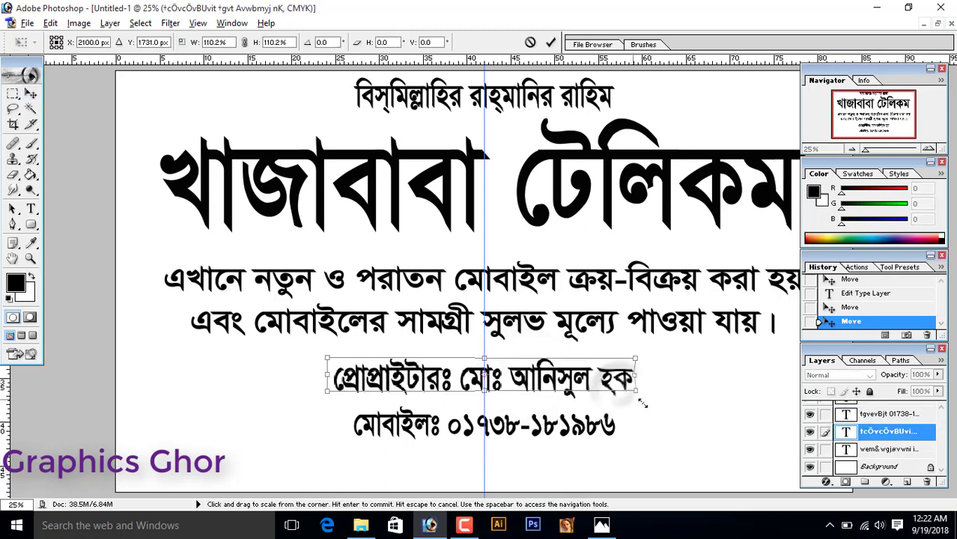
left_click_drag(553, 378, 552, 385)
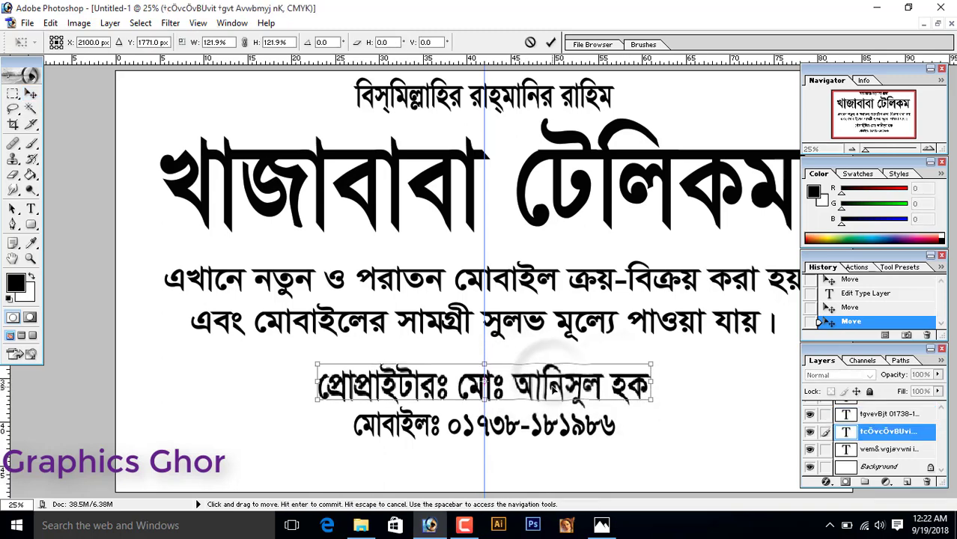
key("Return")
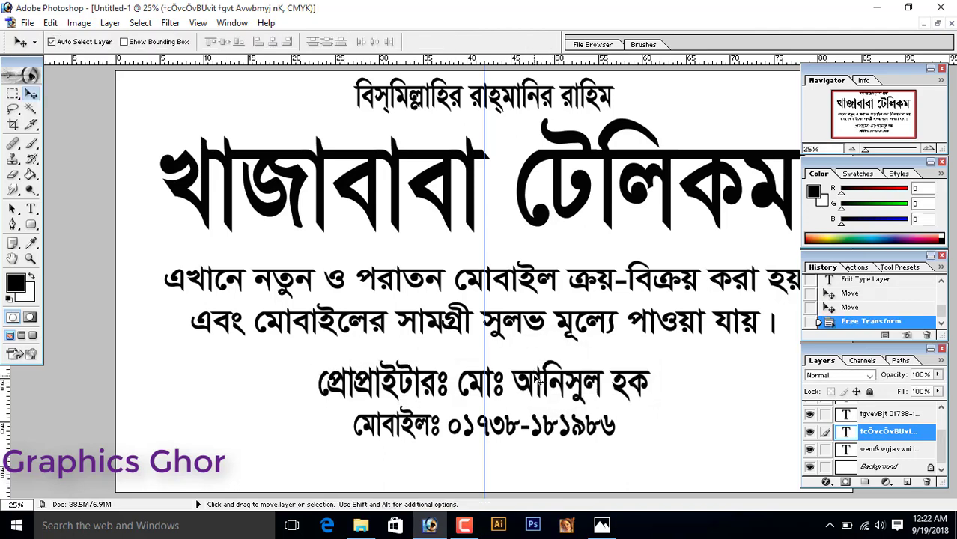
Step: Nudge the mobile-number line up and duplicate it just below the original
left_click(472, 436)
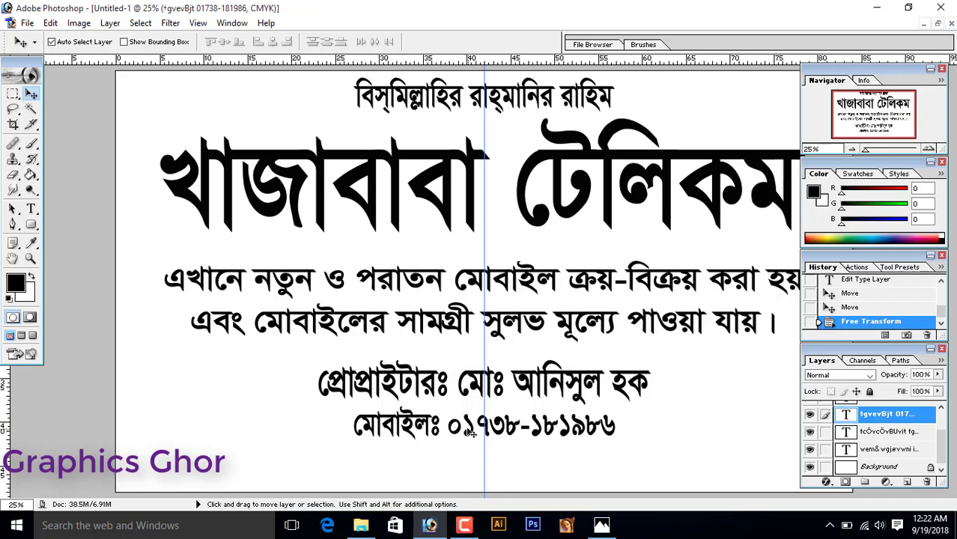
key("Up")
key("Up")
key("Up")
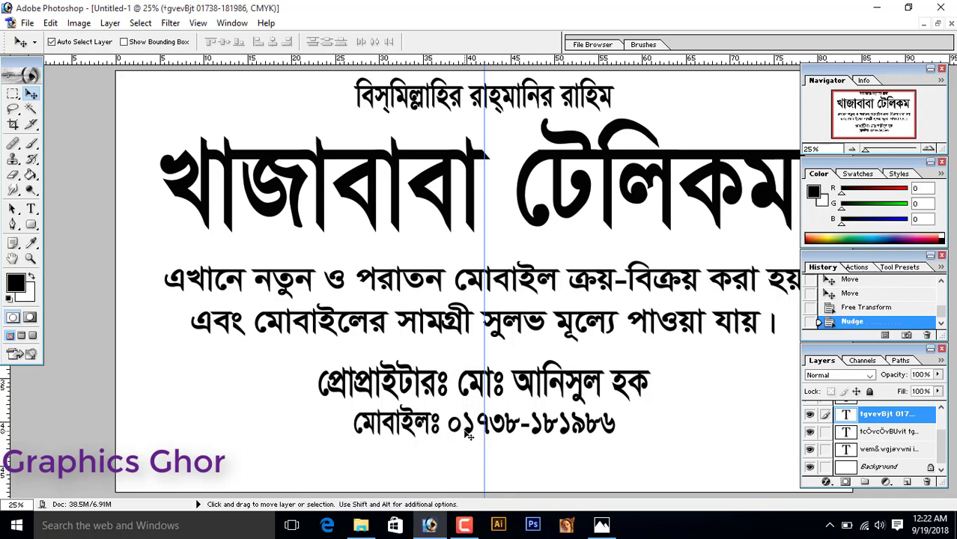
left_click_drag(467, 435, 473, 478)
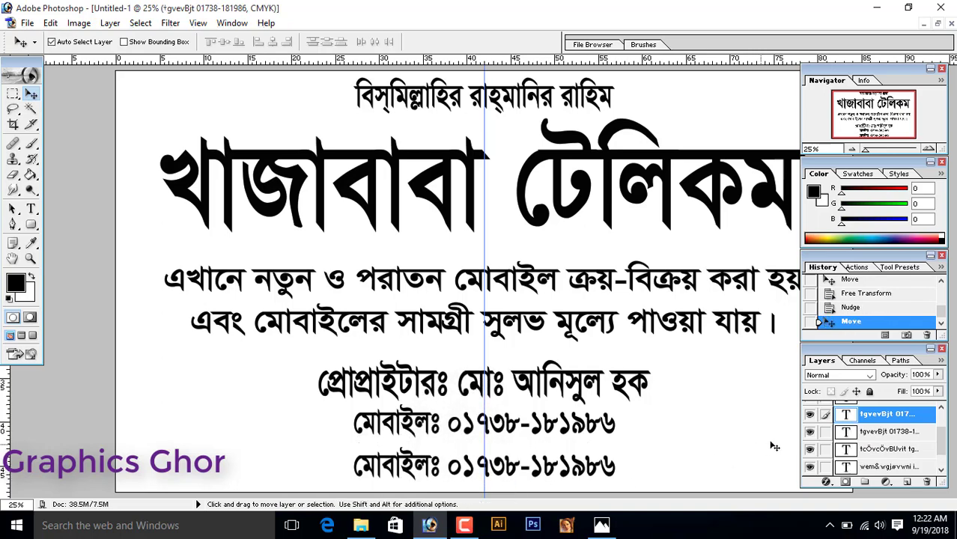
Step: Replace the copied line's text with the shop's address in Bangla
double_click(845, 415)
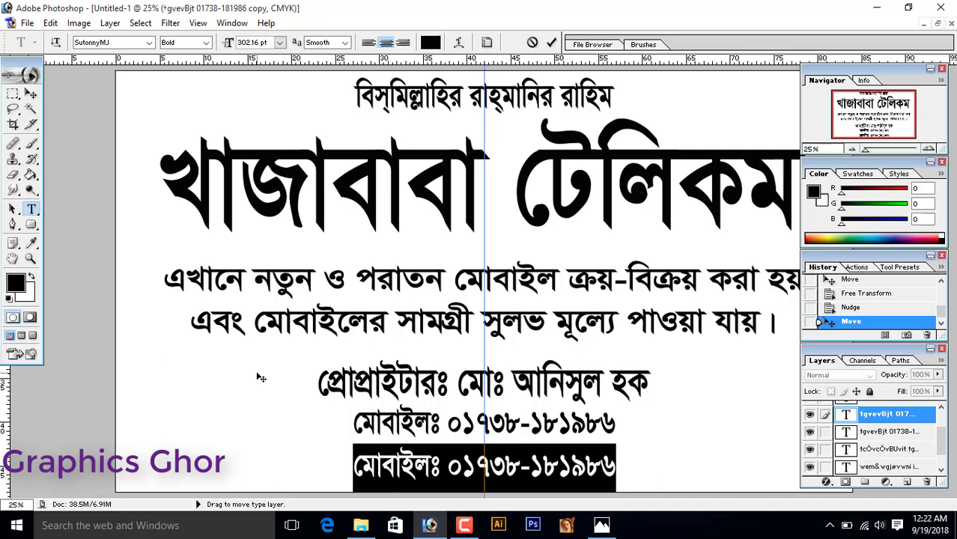
type("PvP")
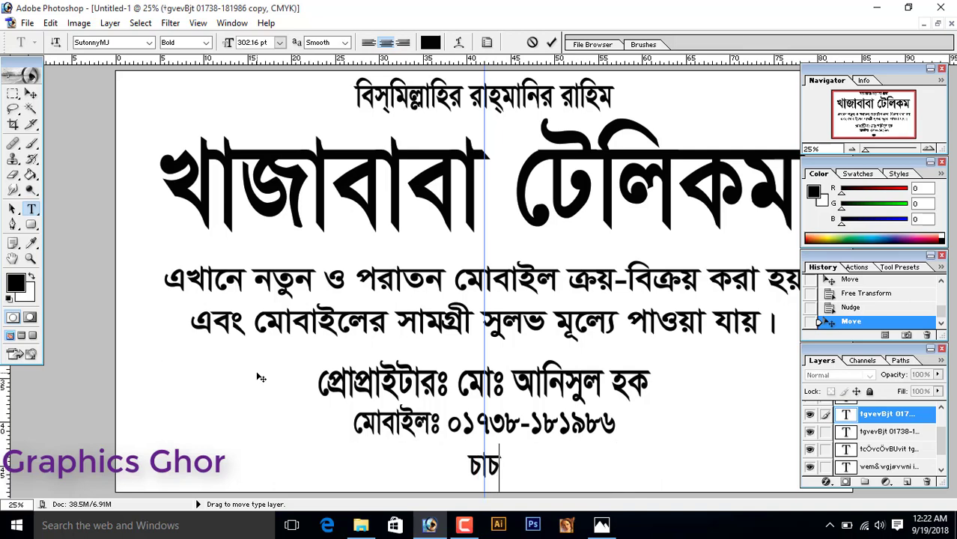
type("‰")
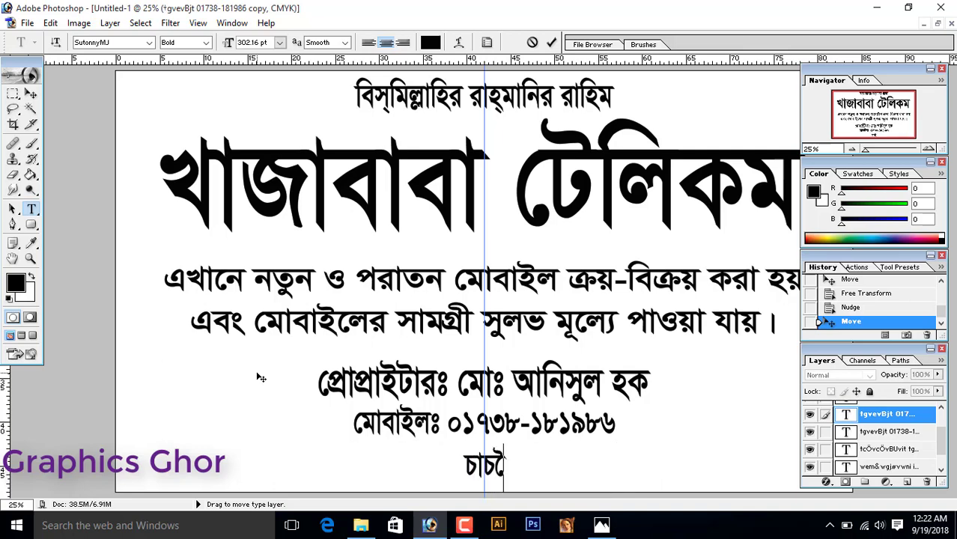
type("K")
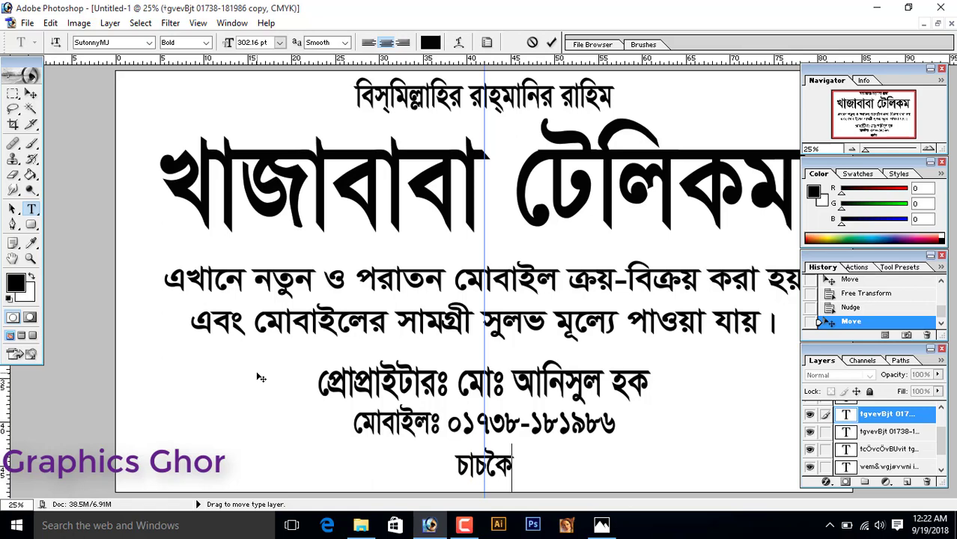
type("o")
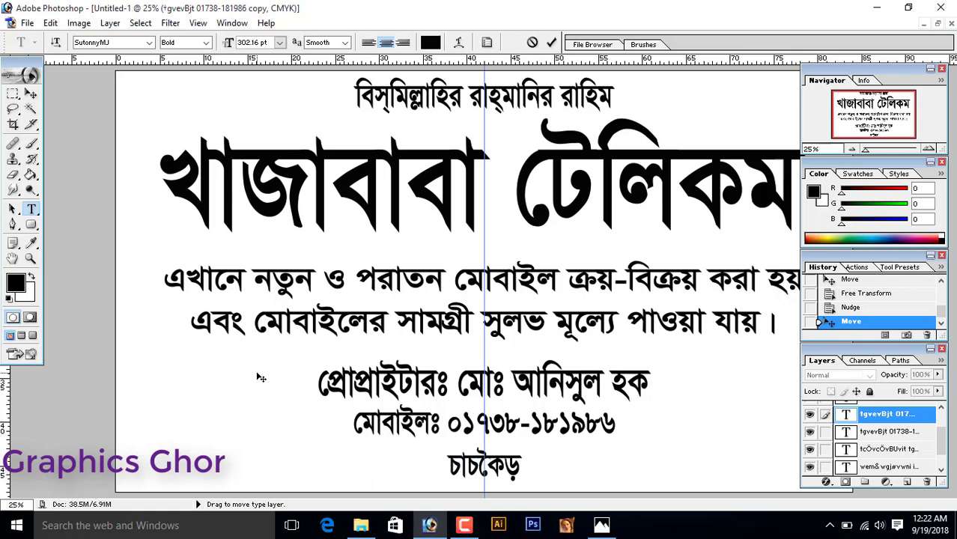
type(" ev")
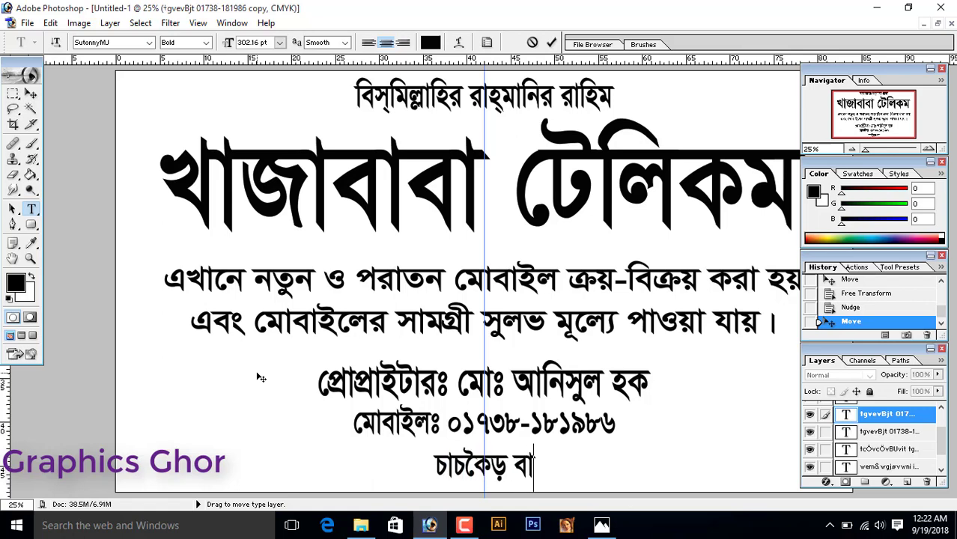
type("Rvi")
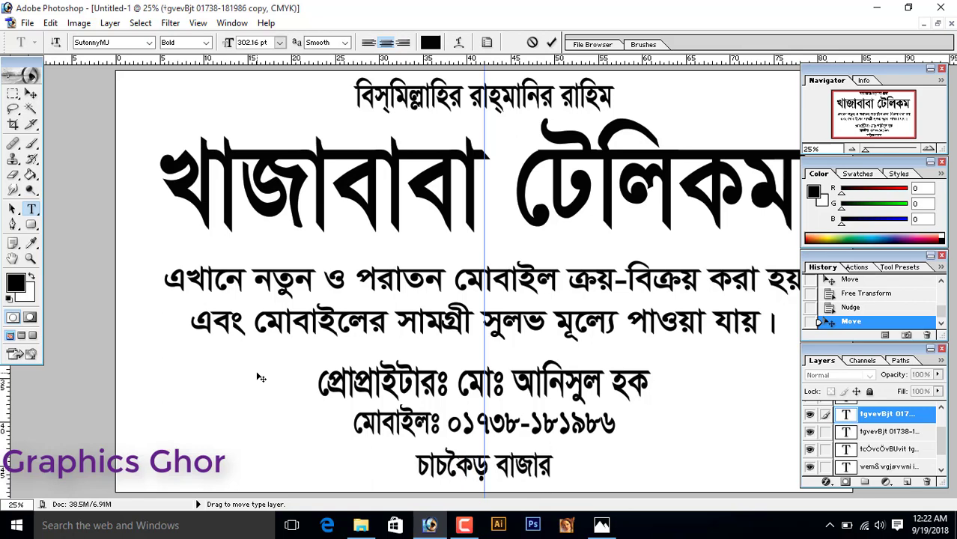
type(",")
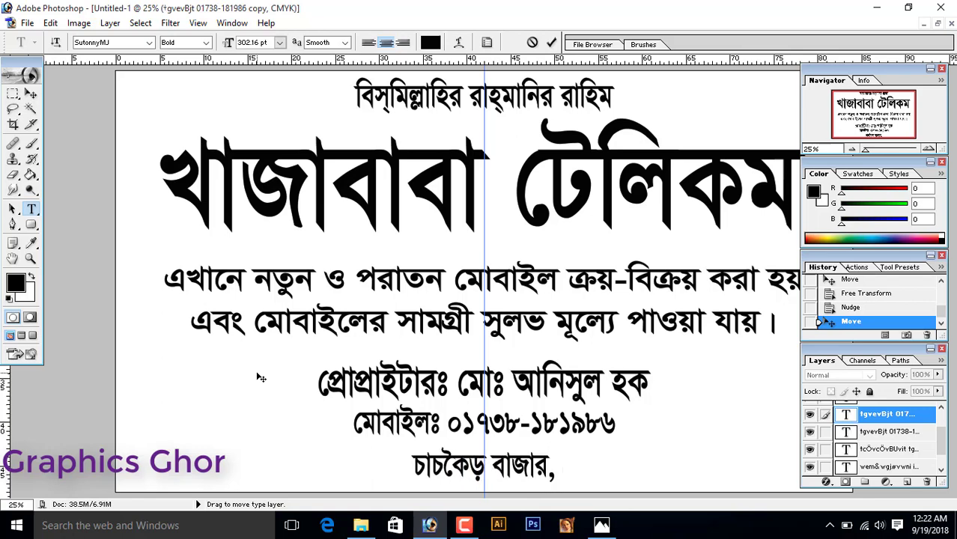
type(" Myi")
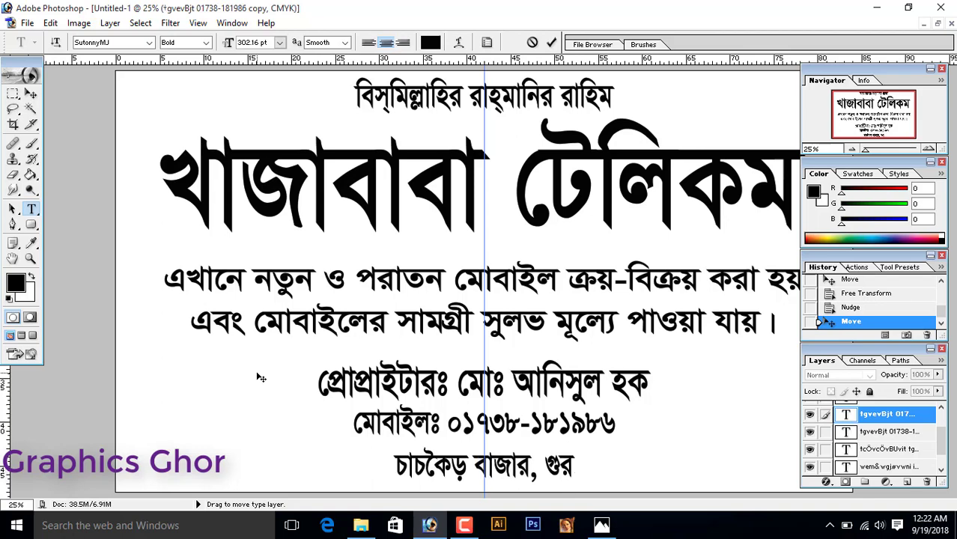
type("y`v")
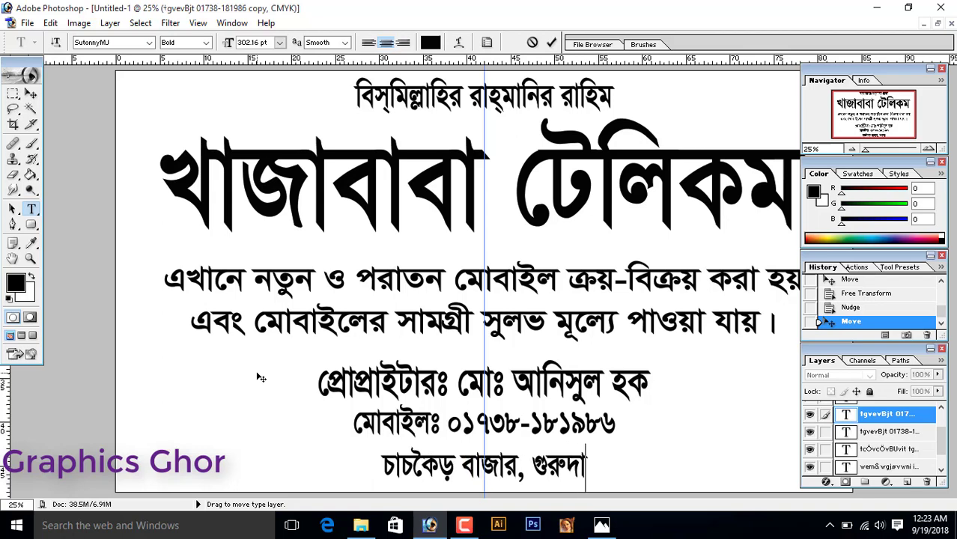
type("mc")
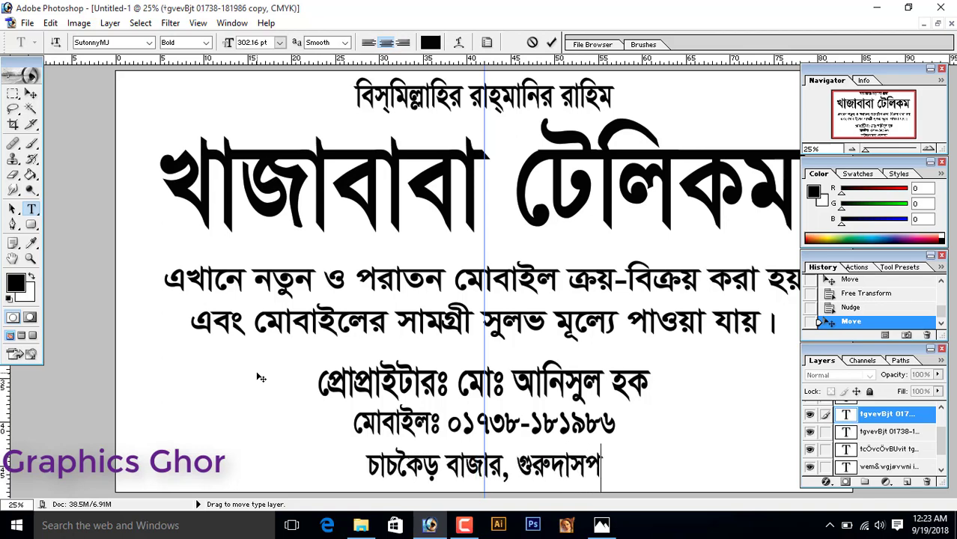
type("yi")
type(",")
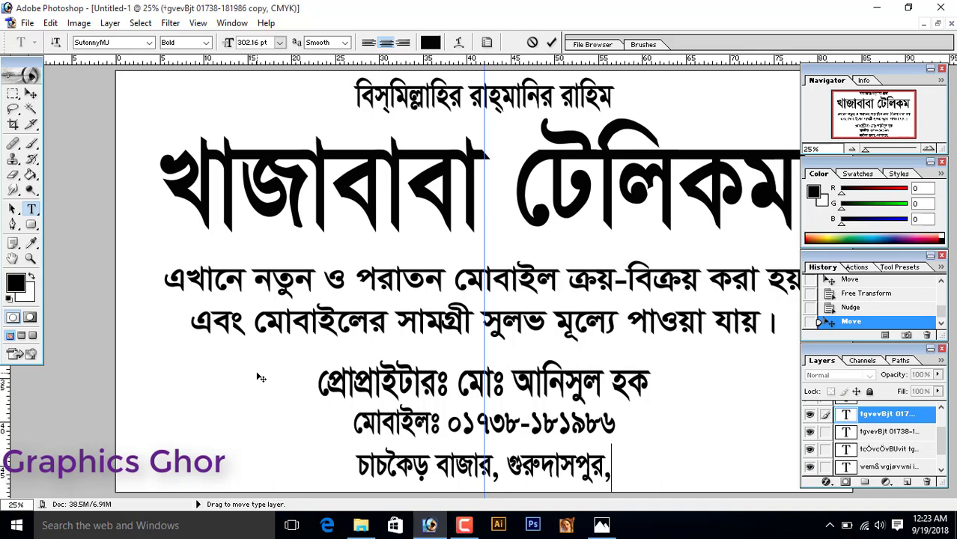
type(" bv‡")
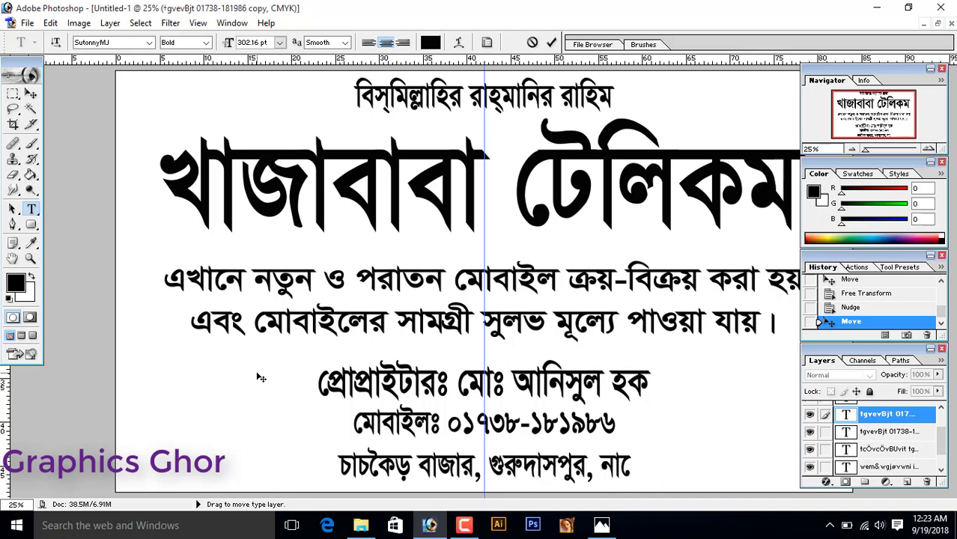
type("Uvi")
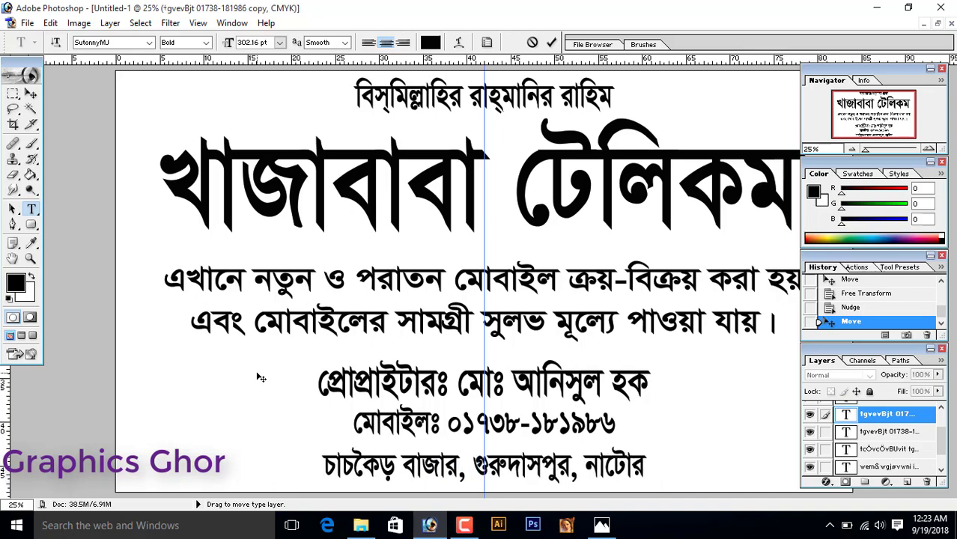
type("|")
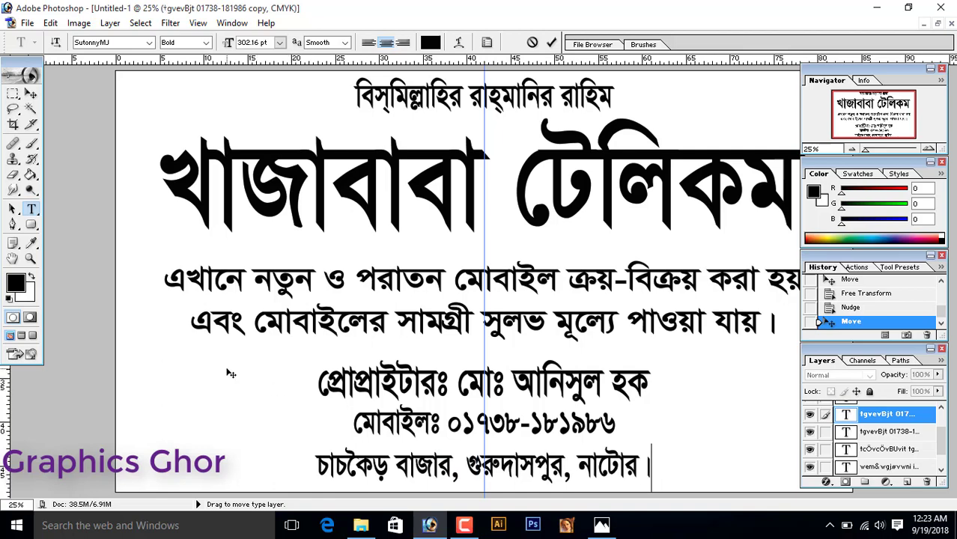
Step: Stretch the address line to 190.5% width across the banner and lower it slightly
left_click(31, 93)
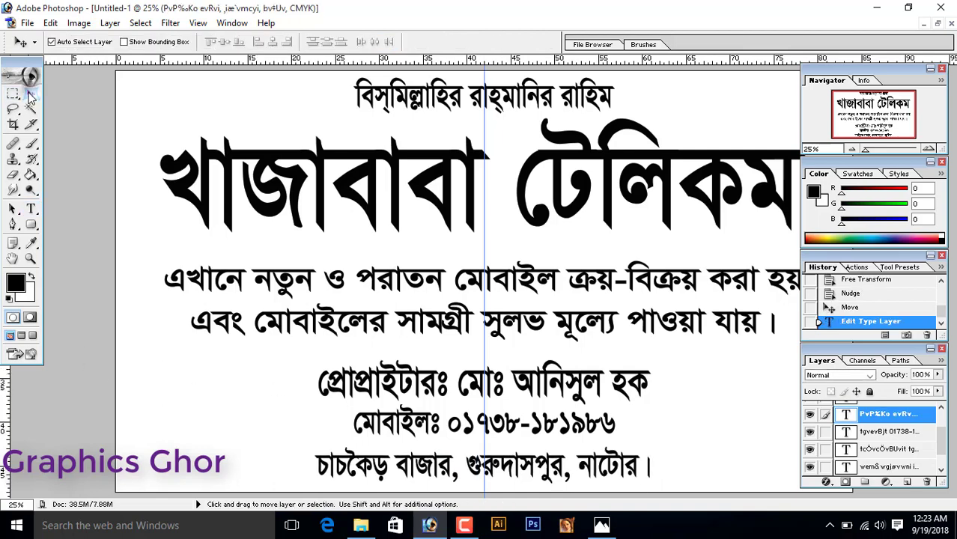
left_click(423, 455, "ctrl+alt")
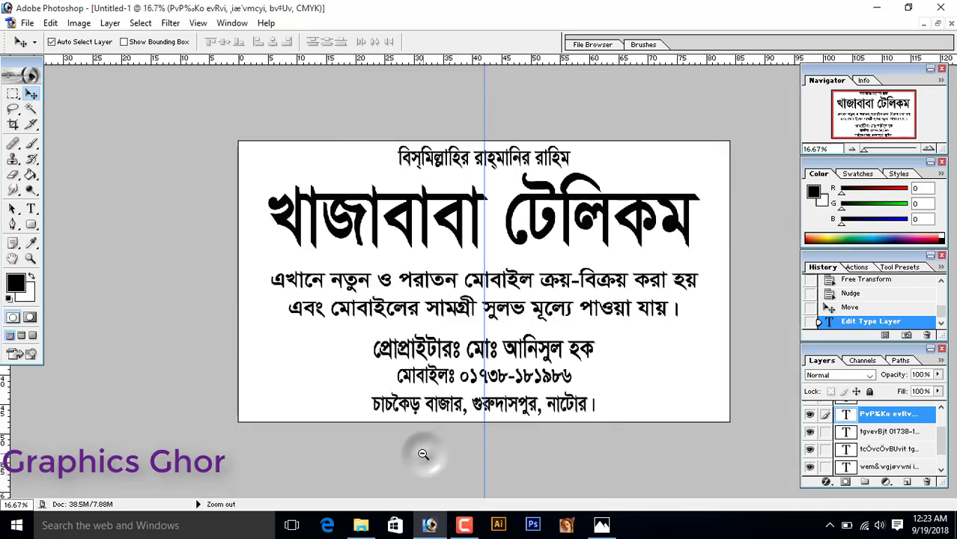
key("ctrl+t")
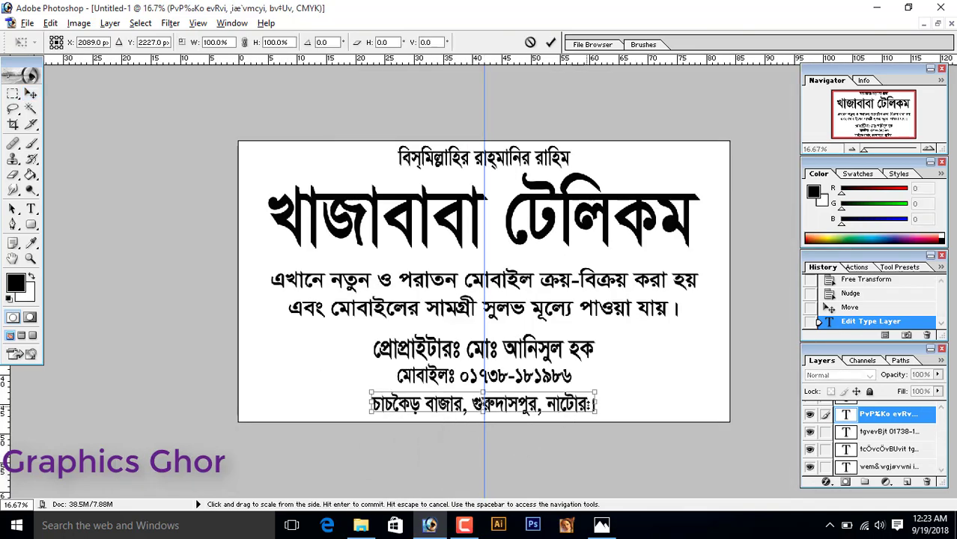
left_click_drag(601, 402, 696, 402)
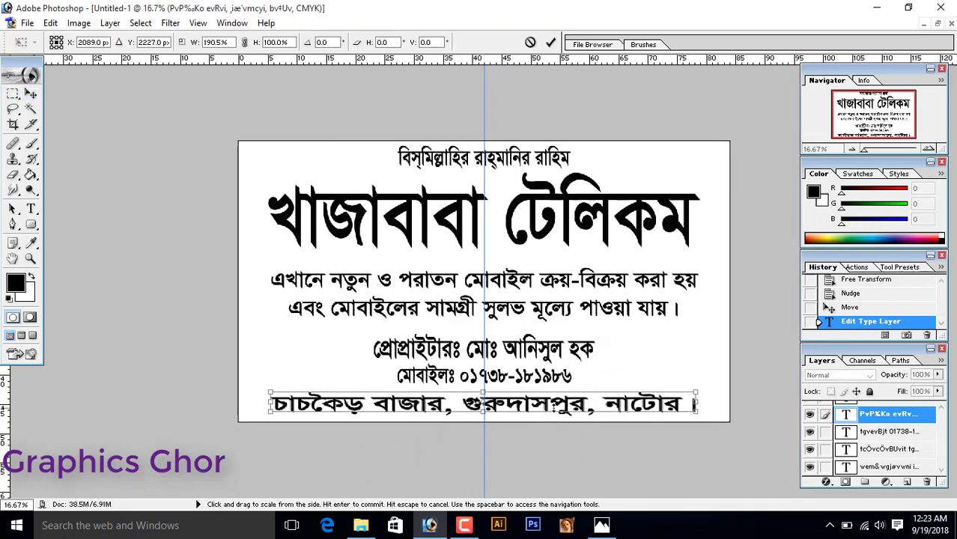
mouse_move(551, 405)
left_mouse_down()
mouse_move(539, 410)
mouse_move(511, 389)
left_mouse_up()
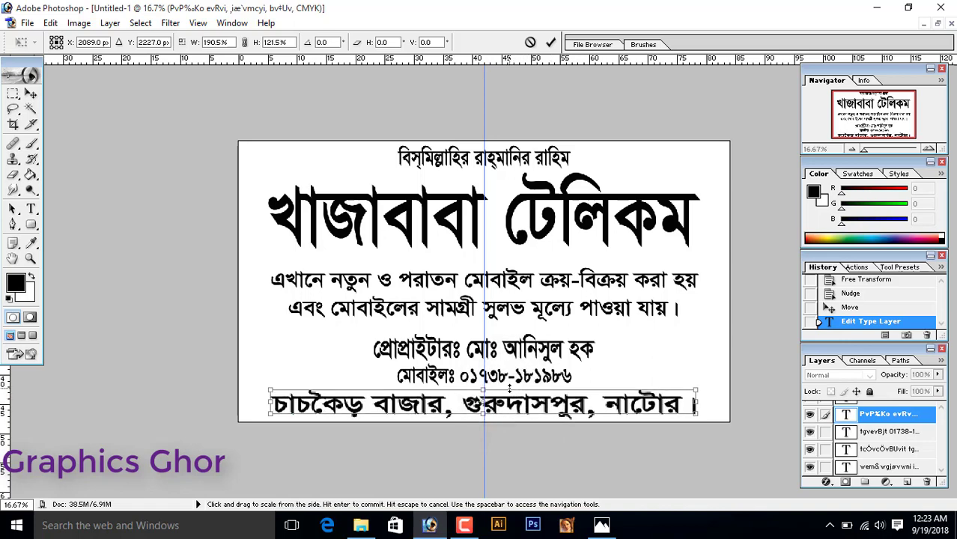
key("Return")
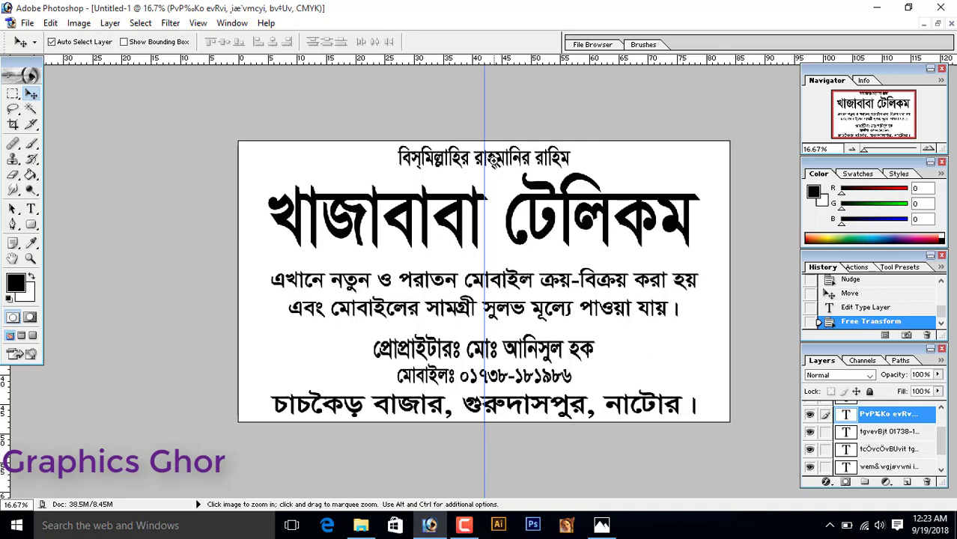
Step: Check the top text line with an unchanged transform, then zoom out to the whole banner
key("ctrl+plus")
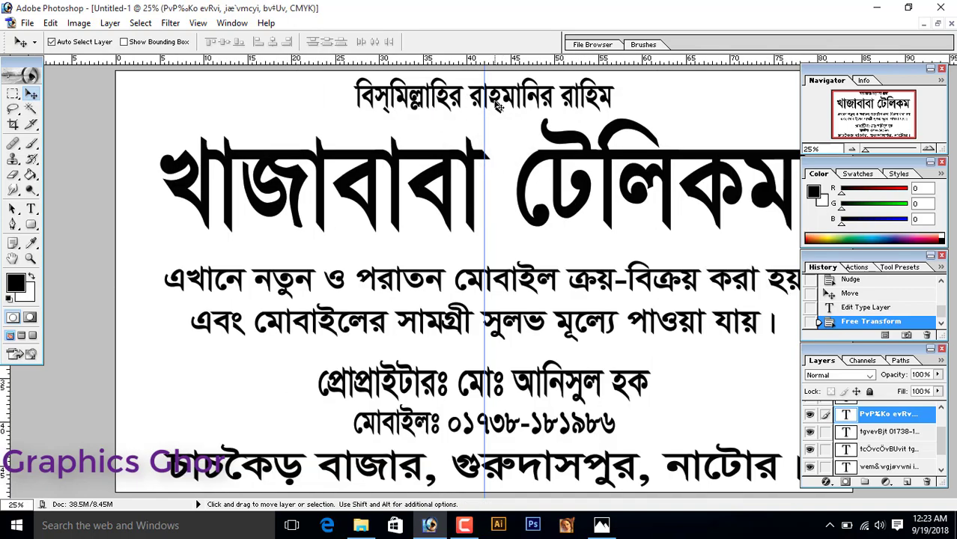
left_click(497, 107)
key("ctrl+t")
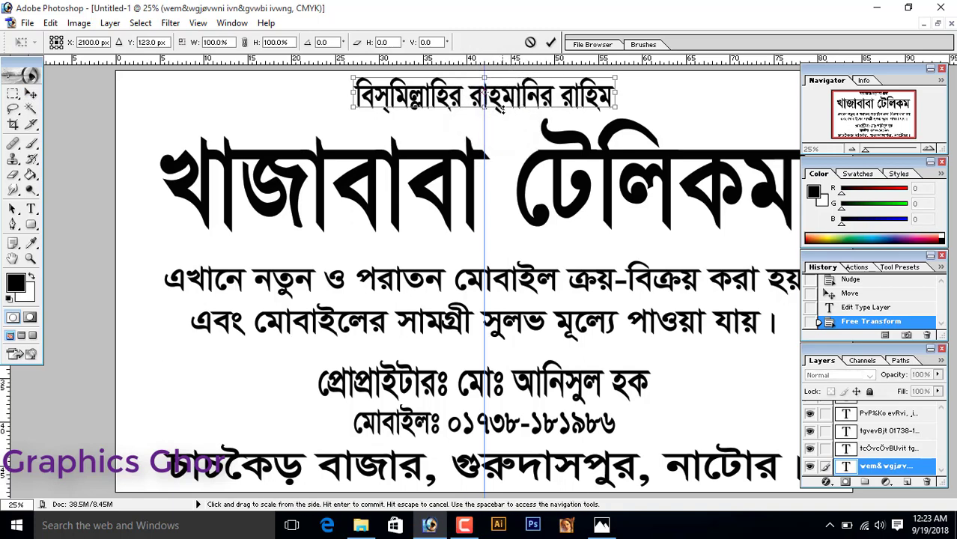
key("Return")
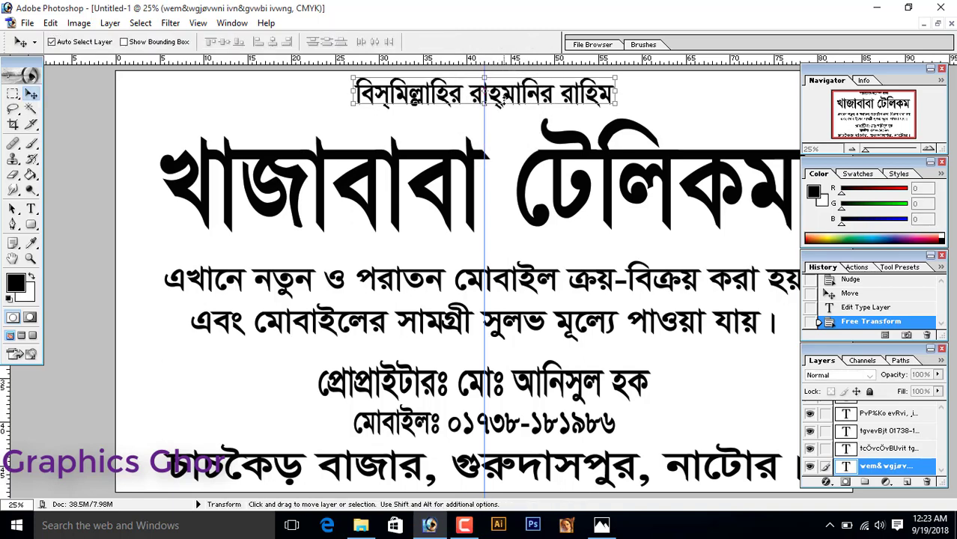
key("ctrl+minus")
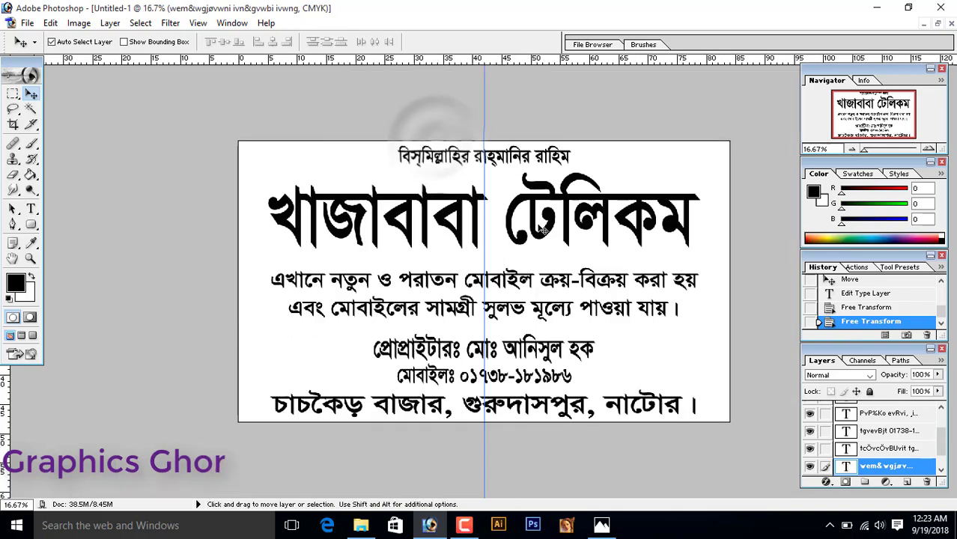
left_click(876, 8)
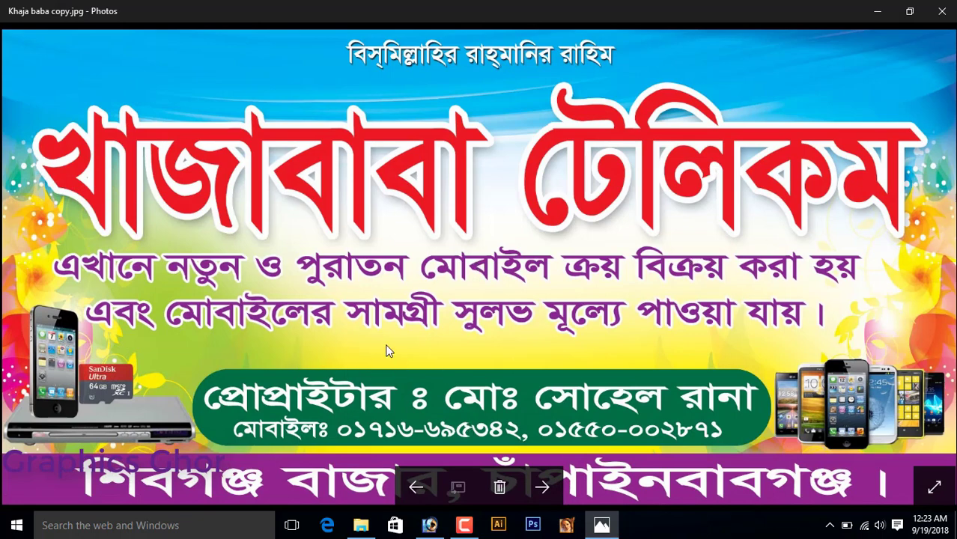
left_click(942, 12)
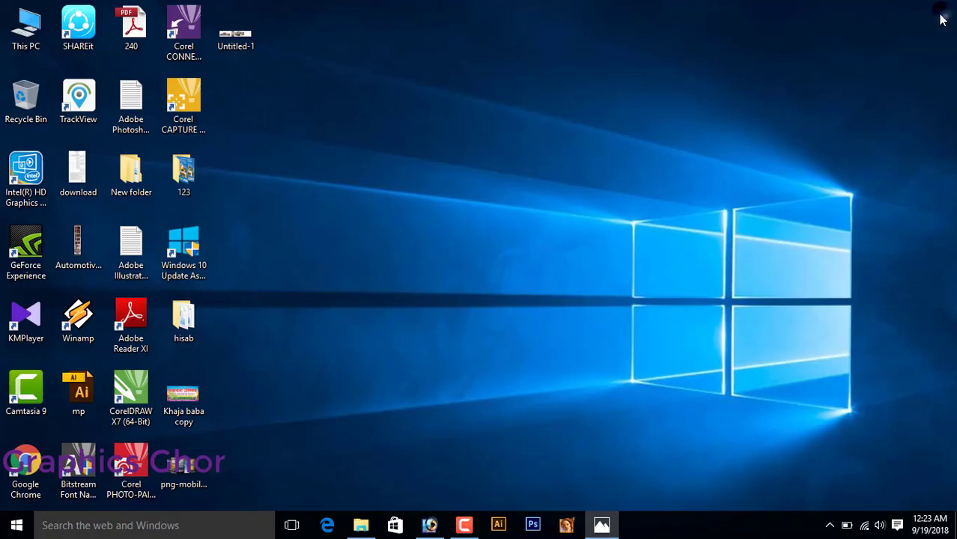
left_click(419, 527)
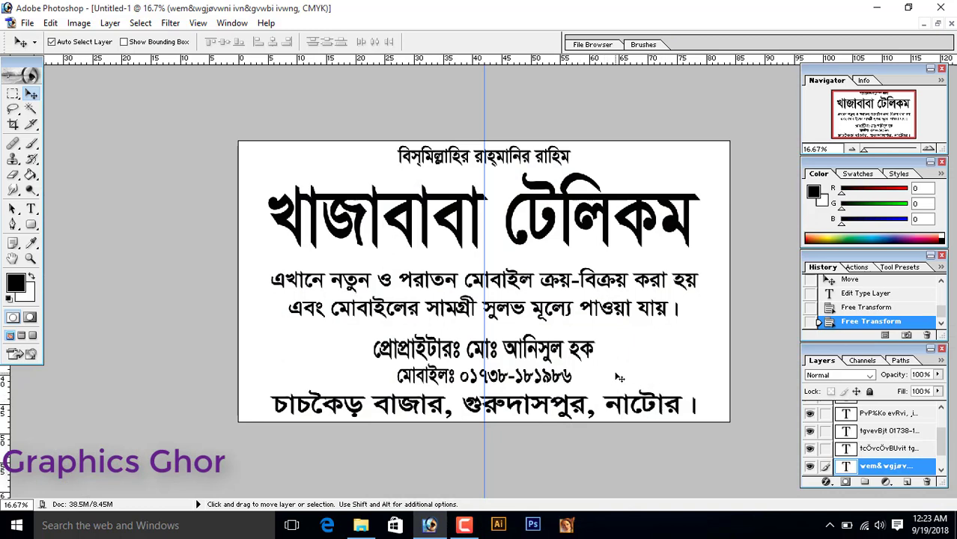
Step: Add an empty layer above the Background and select a rectangle around the bottom address strip
left_click(658, 352)
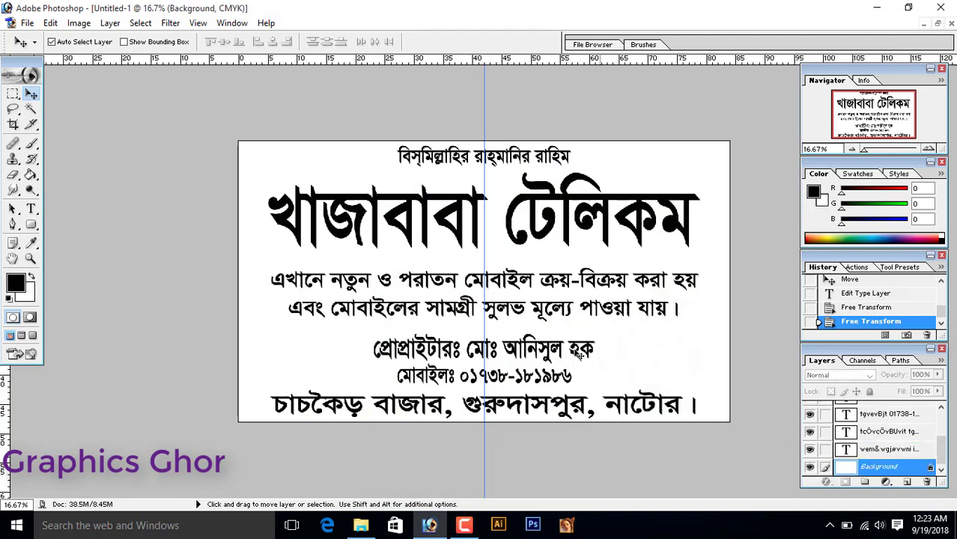
left_click(908, 483)
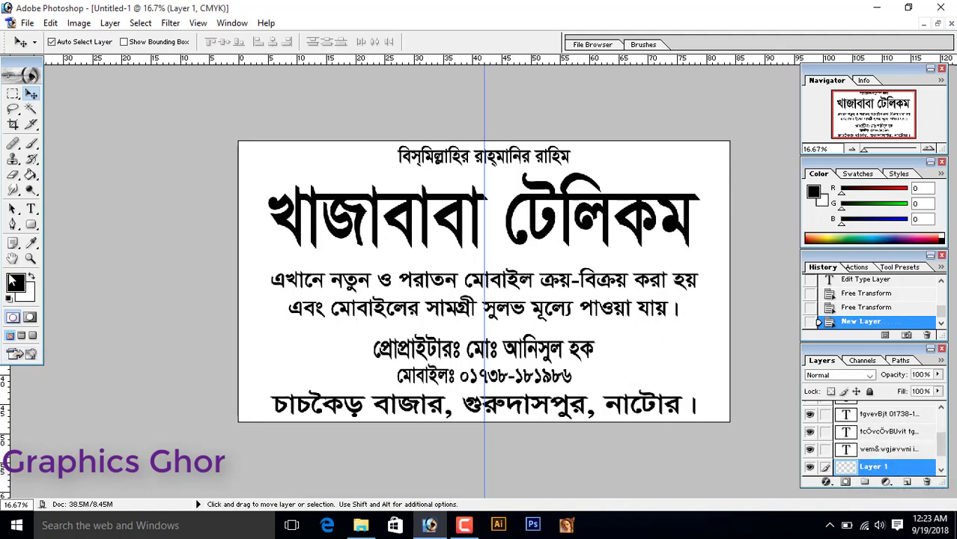
left_click_drag(32, 224, 60, 223)
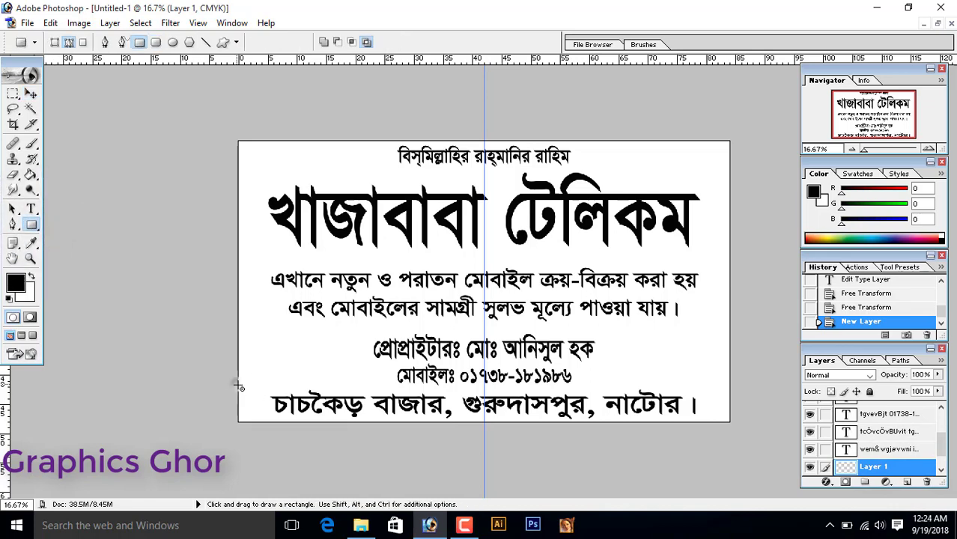
left_click_drag(238, 386, 737, 432)
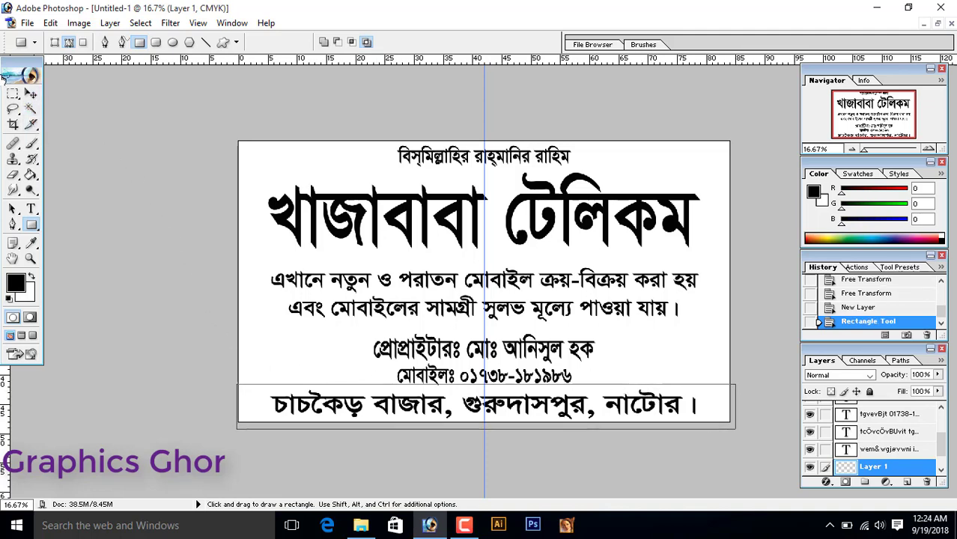
key("ctrl+Return")
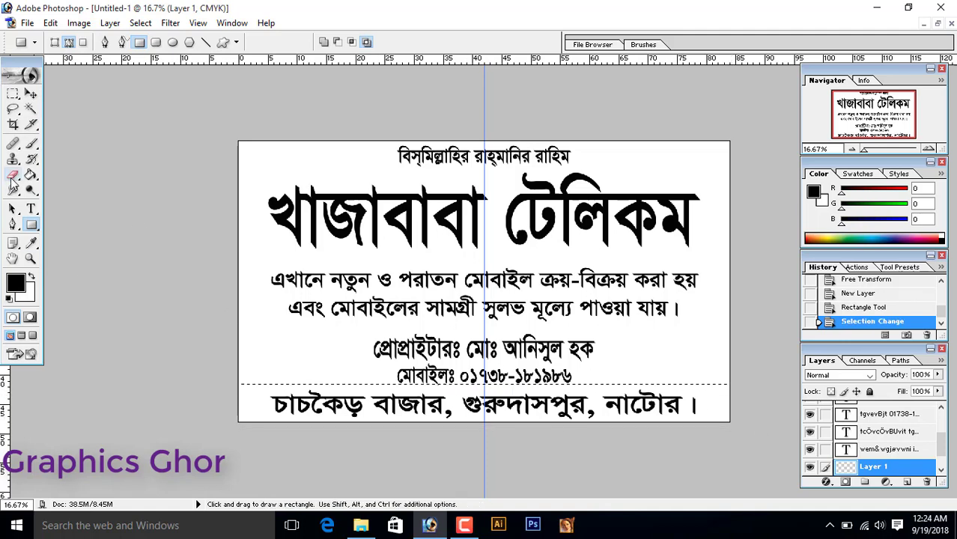
Step: Set the foreground to dark purple CMYK 50/100/0/30 and fill the bottom strip with it
left_click(31, 176)
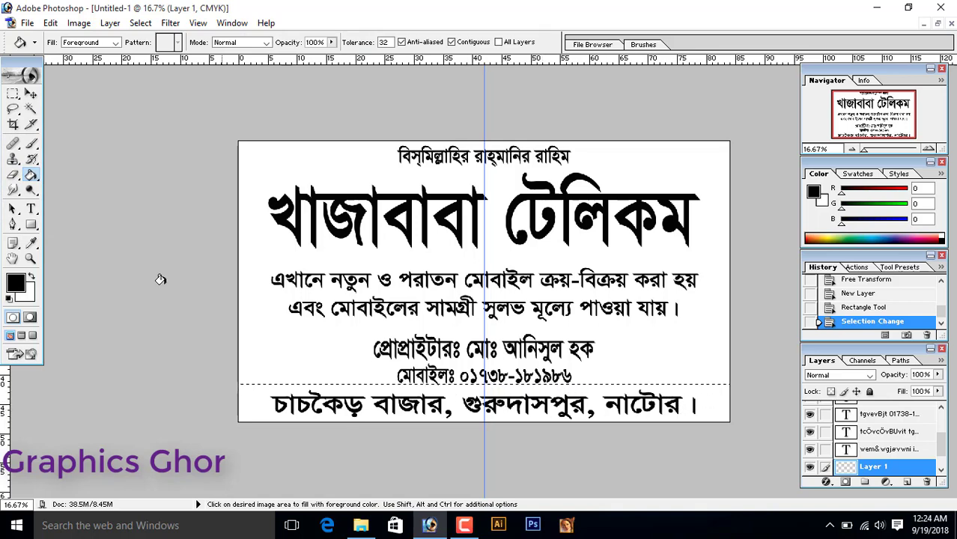
left_click(15, 282)
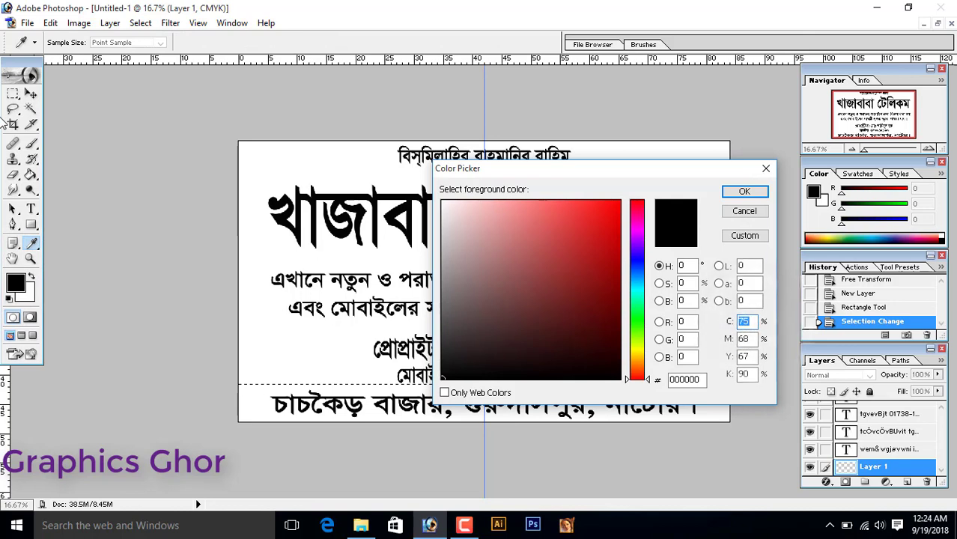
type("50")
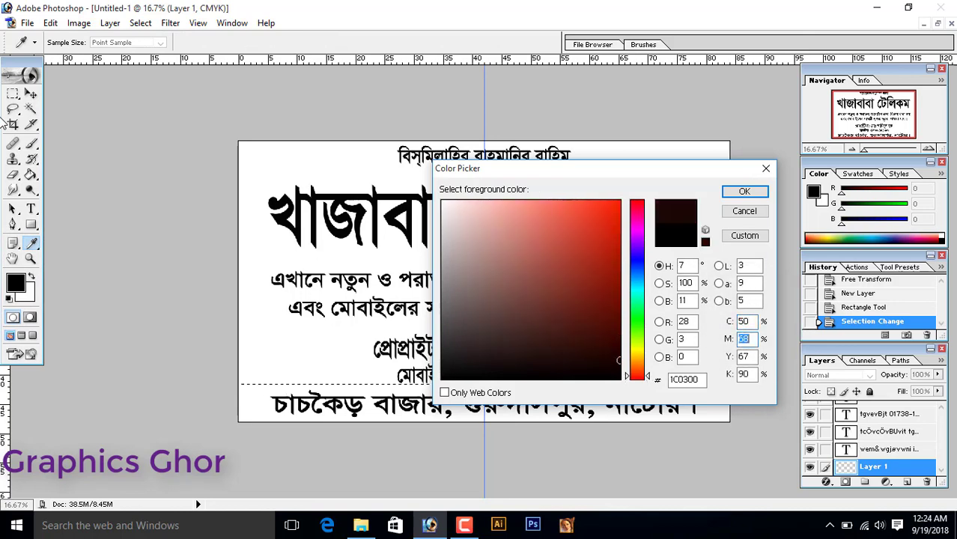
type("100")
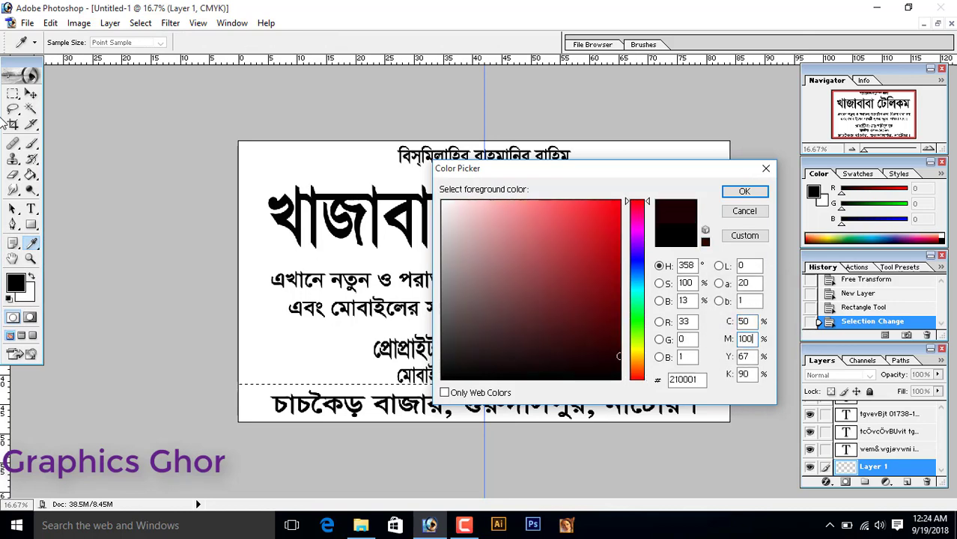
type("100")
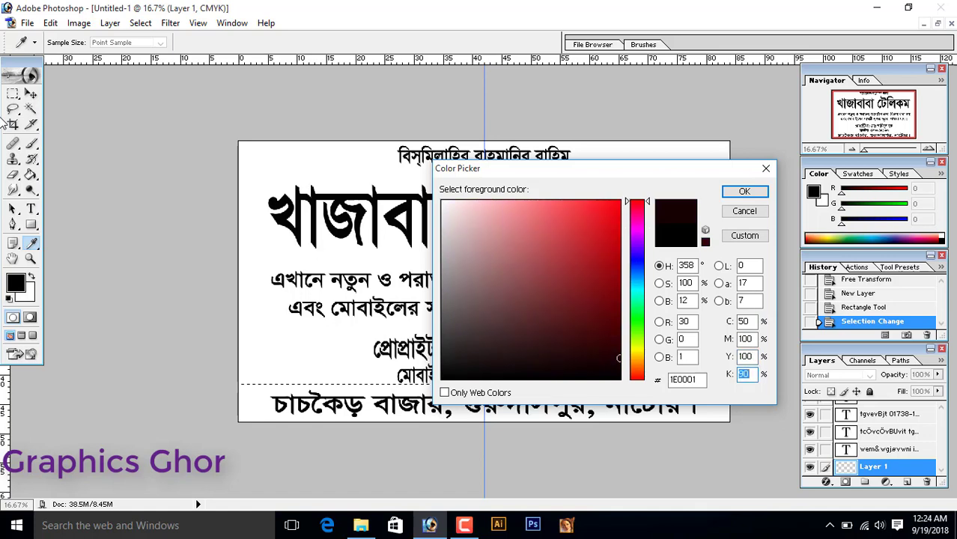
key("Tab")
type("0")
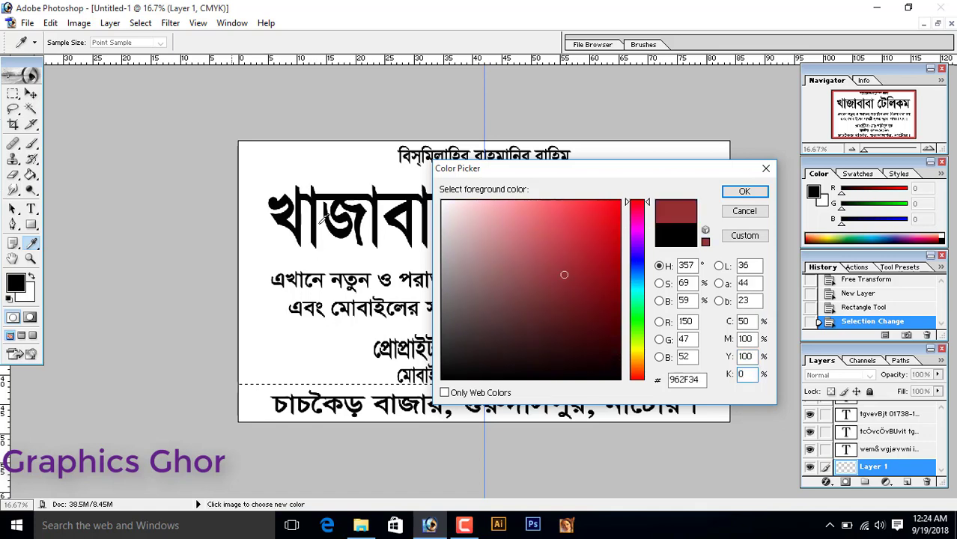
double_click(747, 357)
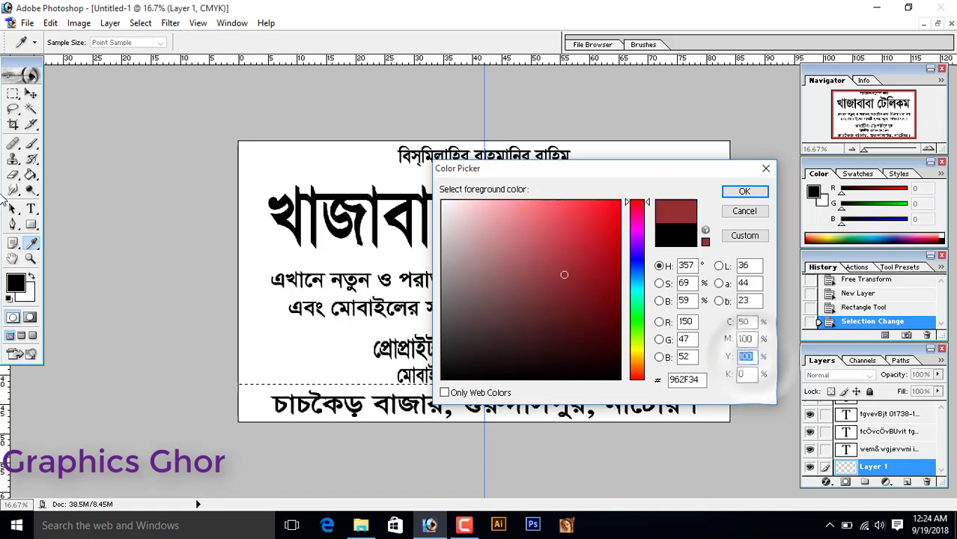
type("0")
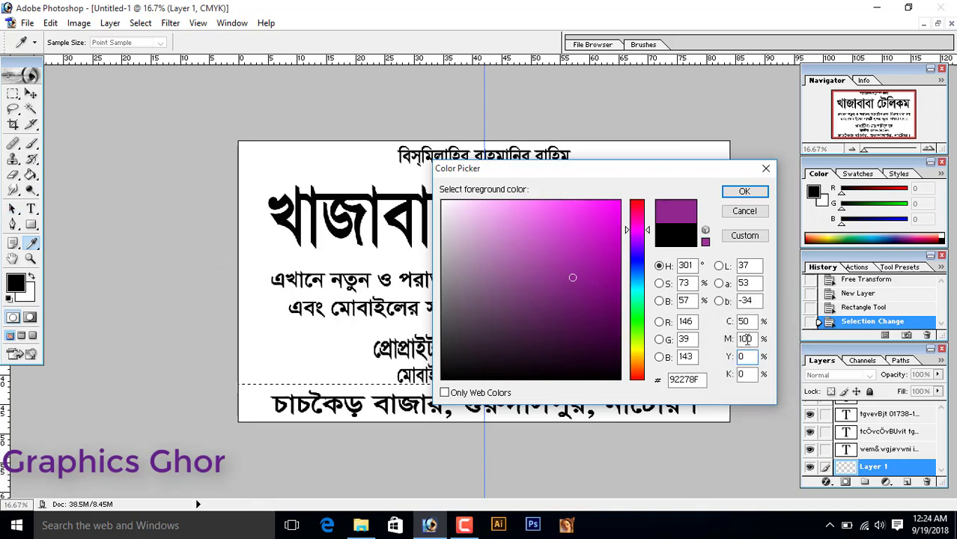
double_click(745, 321)
type("100")
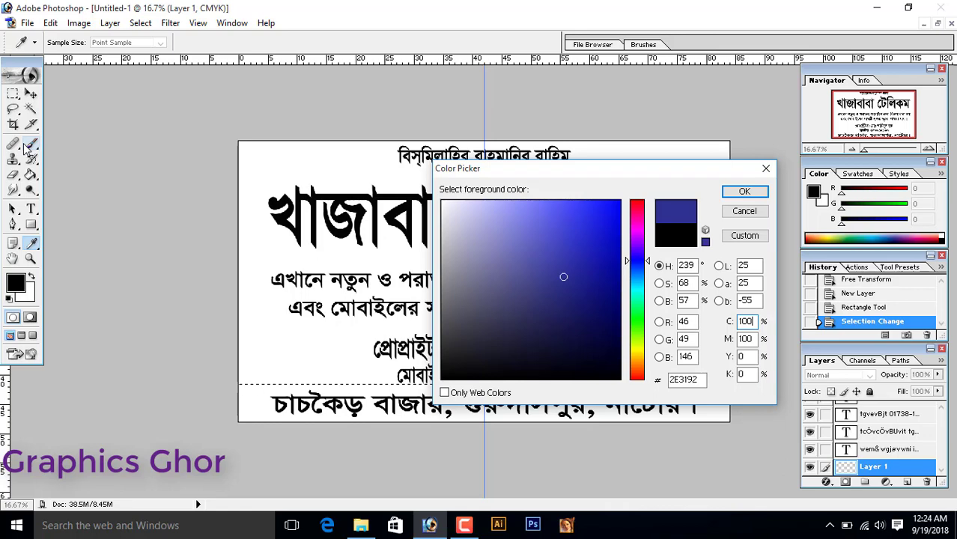
type("1")
type("50")
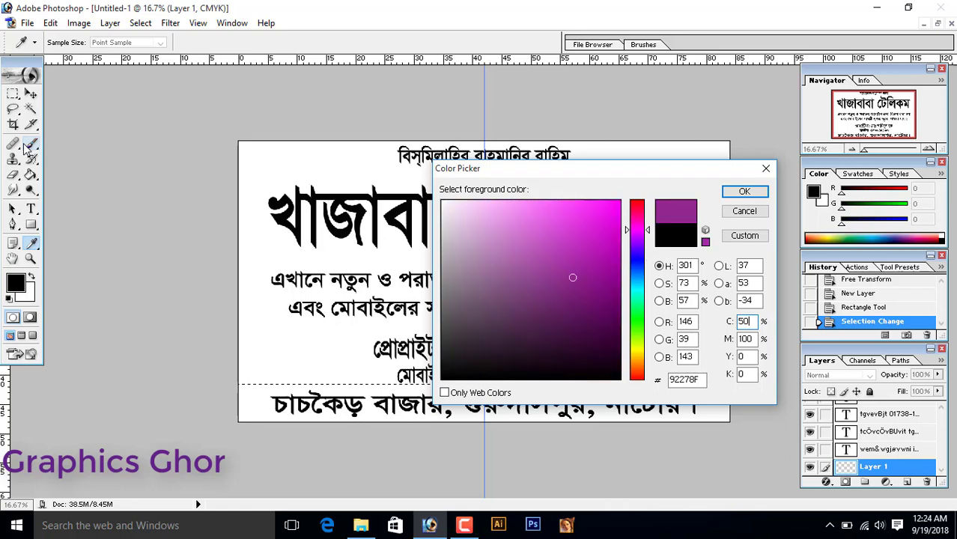
double_click(751, 374)
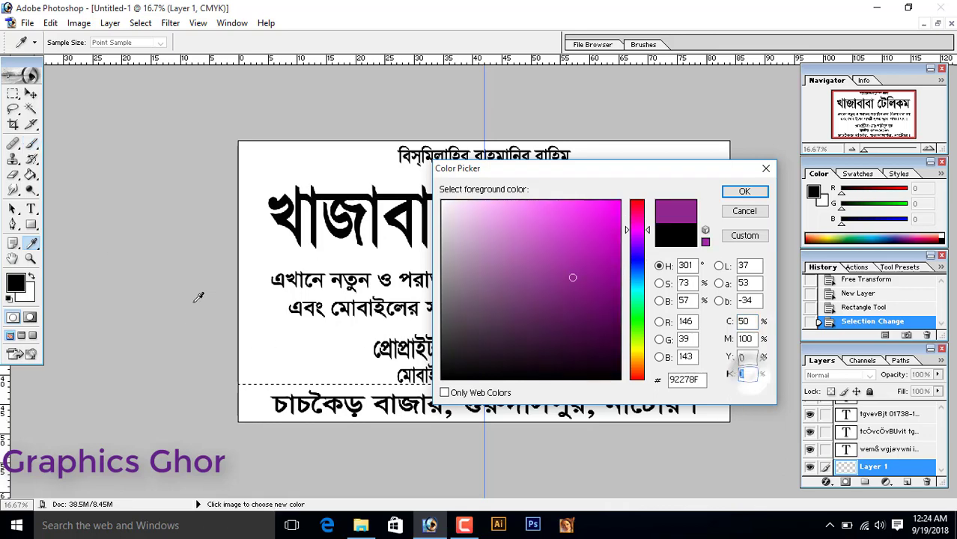
type("30")
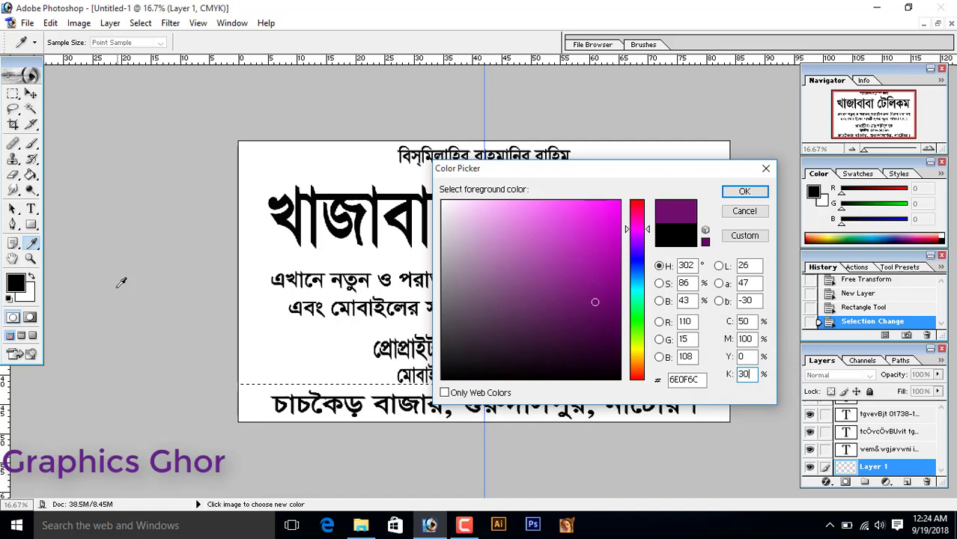
left_click(743, 192)
key("g")
left_click(599, 398)
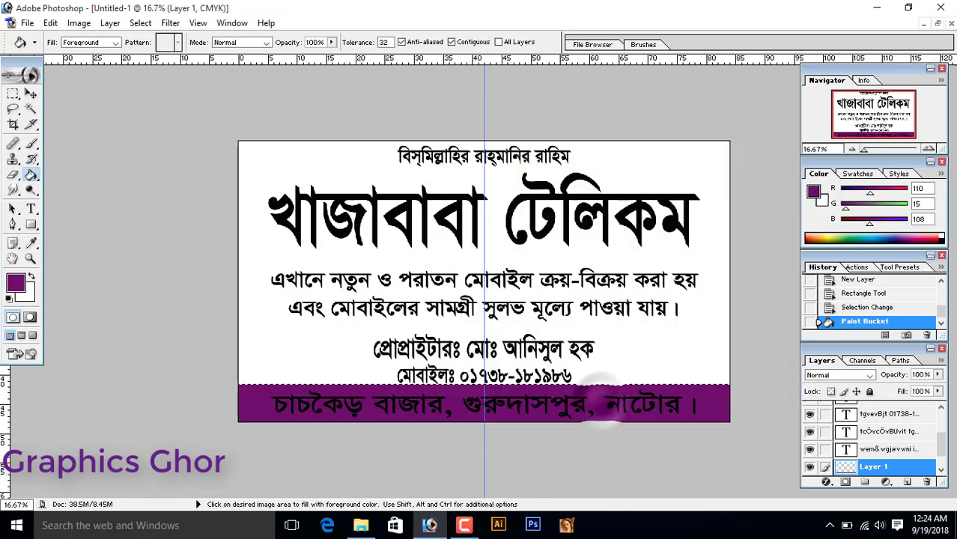
Step: Deselect the purple bar, zoom in on the bottom, and select the address text layer
left_click(30, 92)
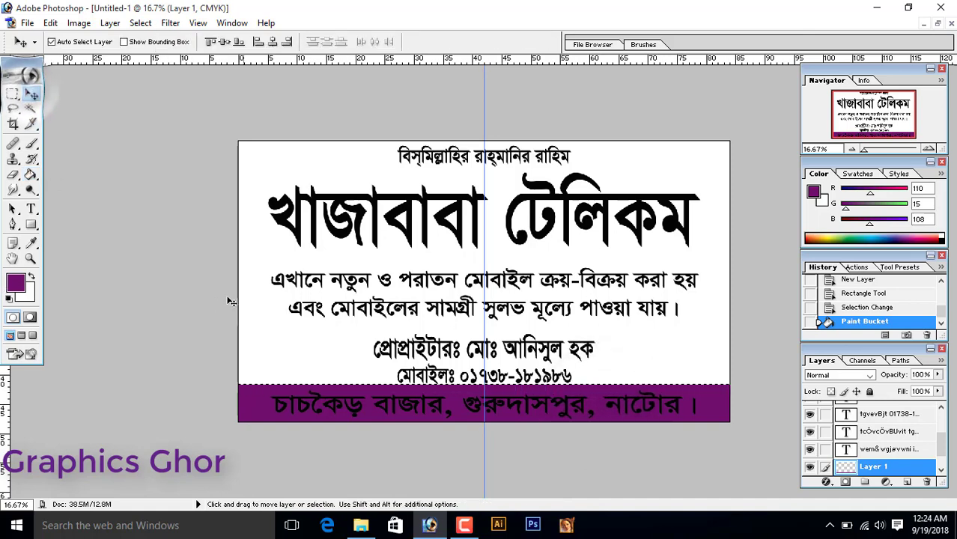
key("ctrl+d")
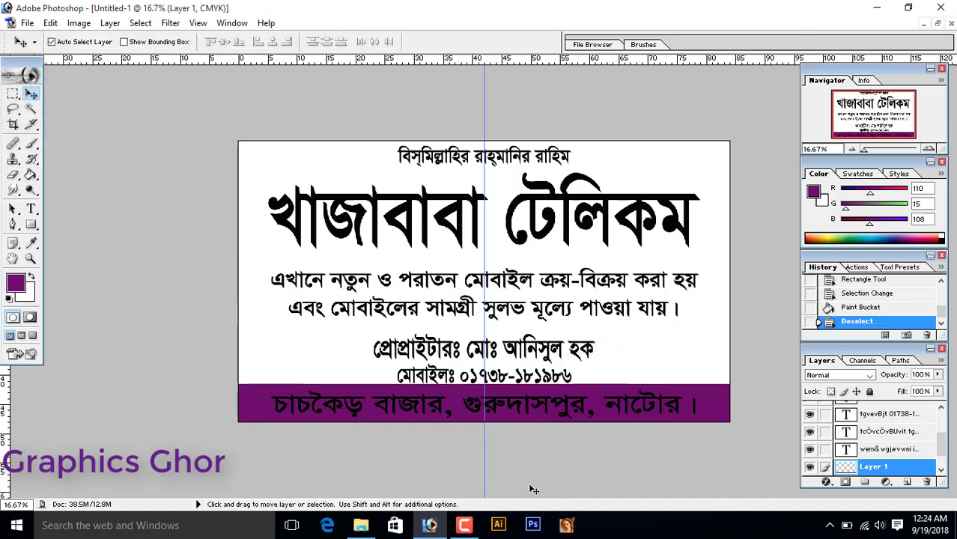
key("z")
left_click(476, 404)
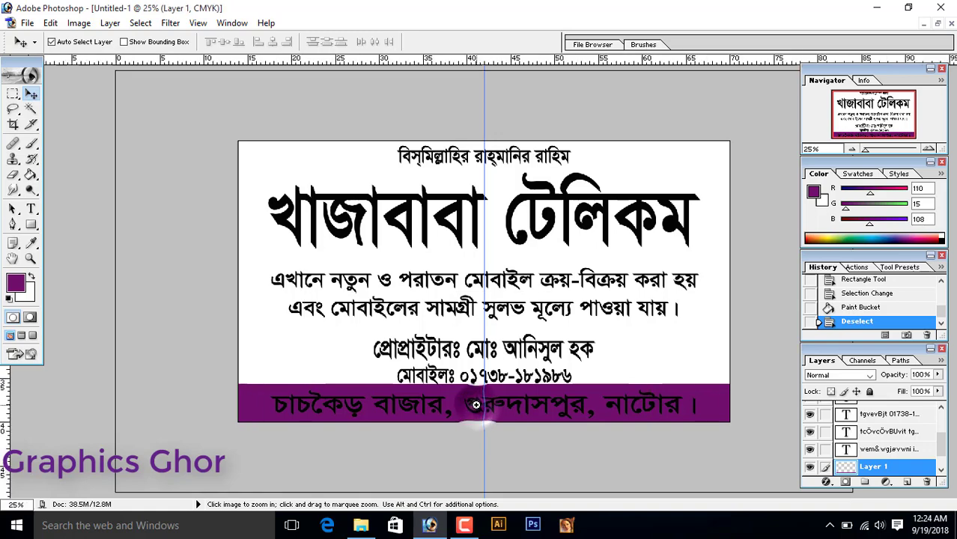
left_click(476, 404)
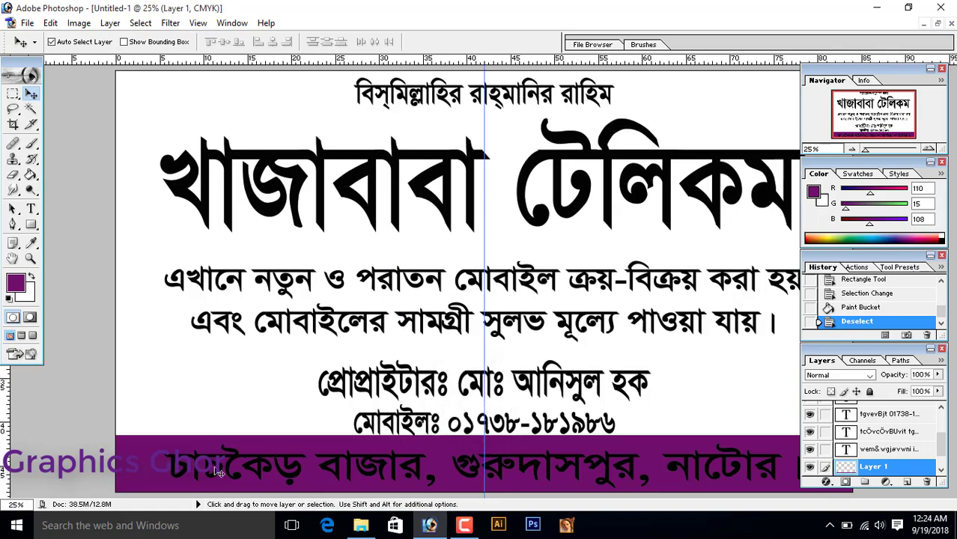
left_click(298, 479)
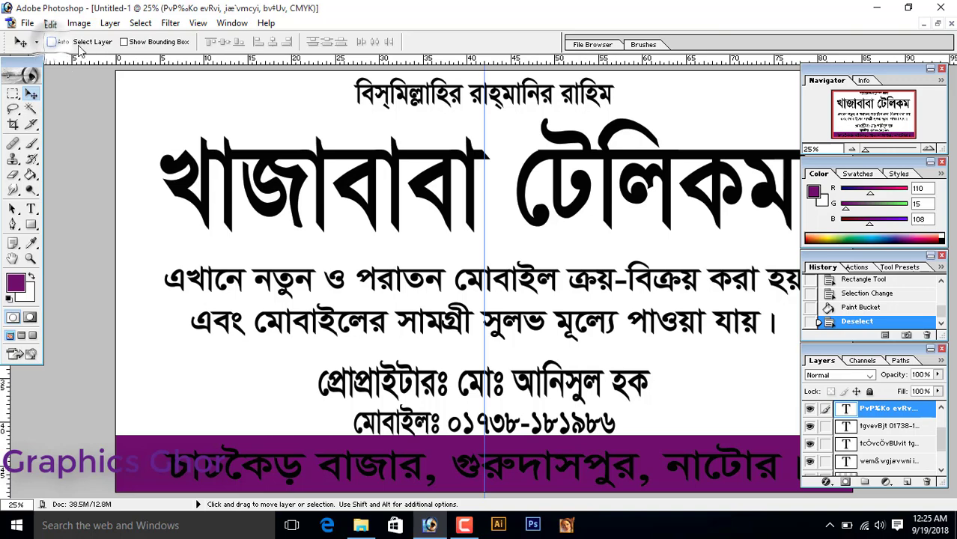
left_click(53, 43)
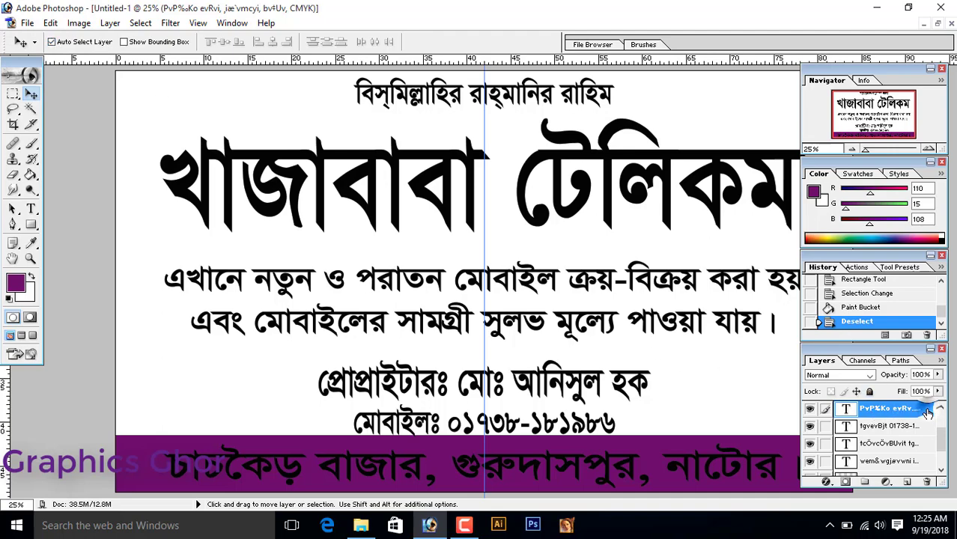
Step: Add a white Color Overlay effect to the address text layer so it reads white on purple
double_click(928, 413)
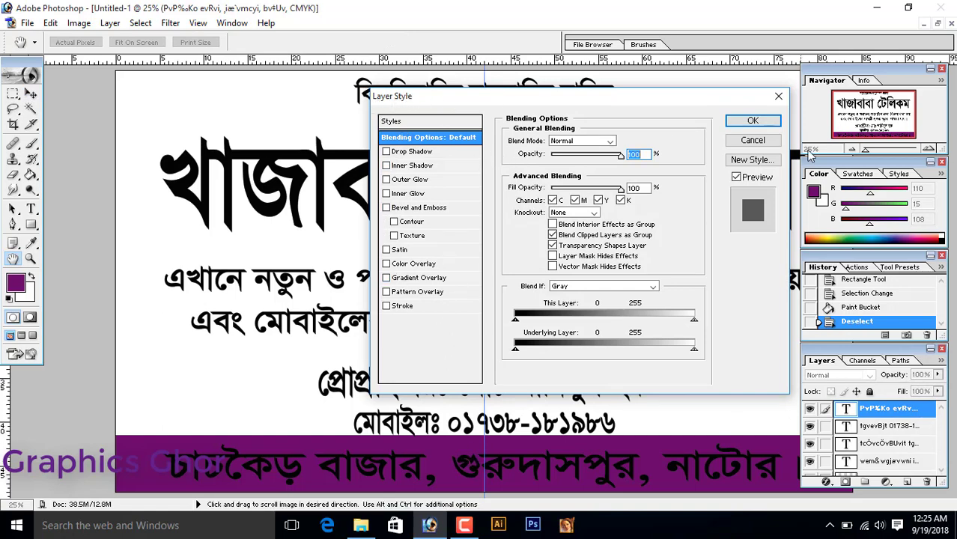
left_click(752, 140)
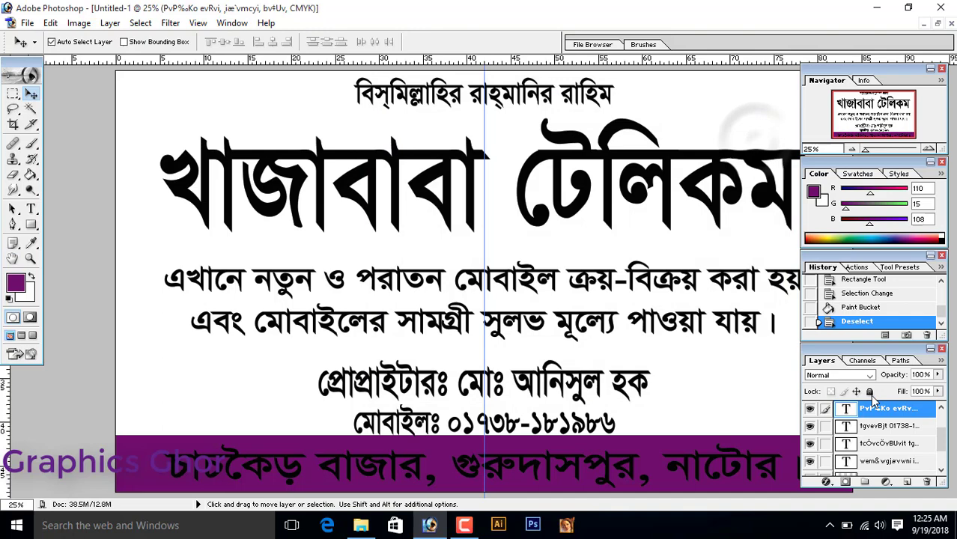
left_click(827, 482)
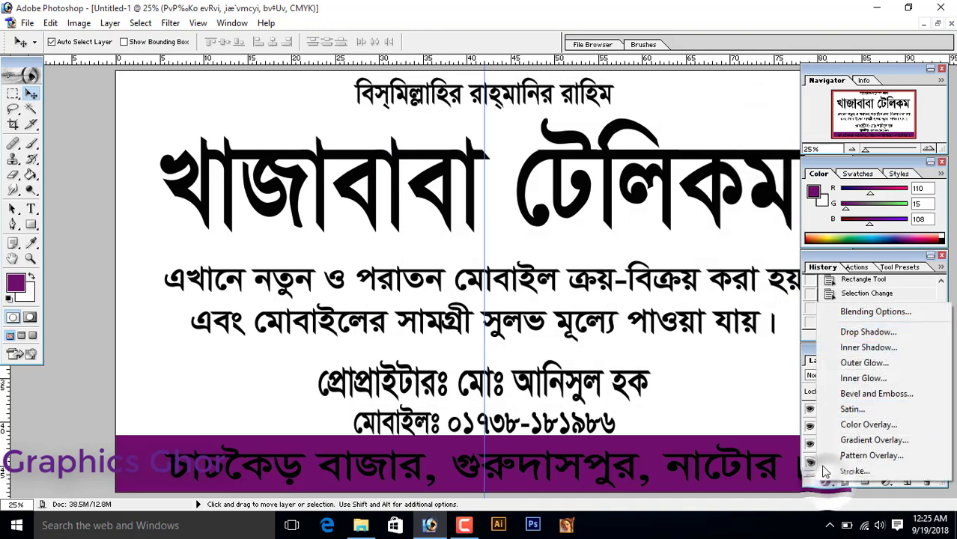
left_click(856, 426)
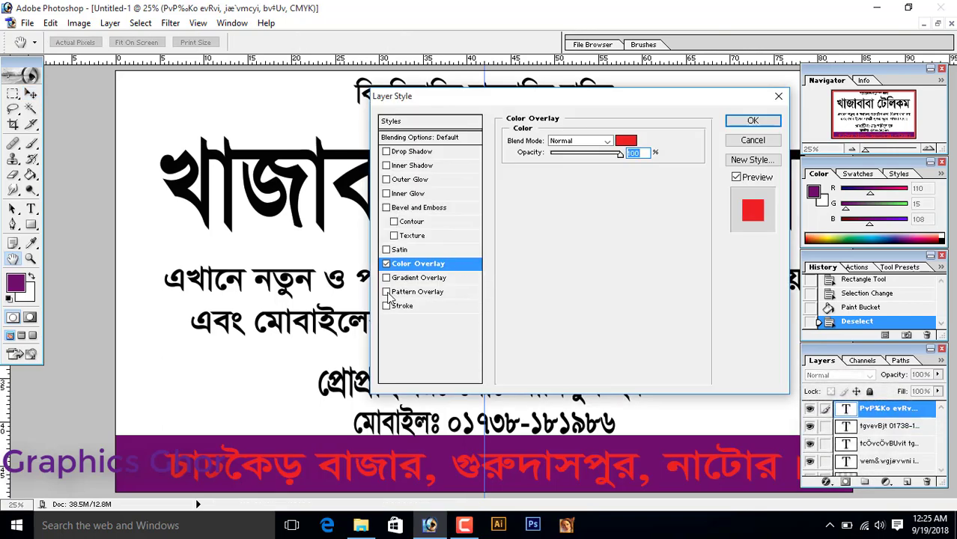
left_click(631, 147)
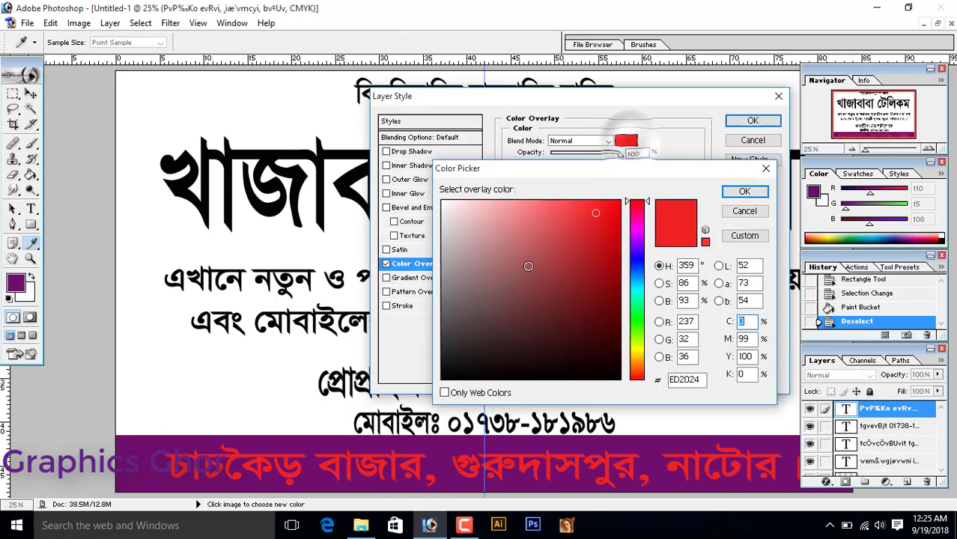
left_click(442, 202)
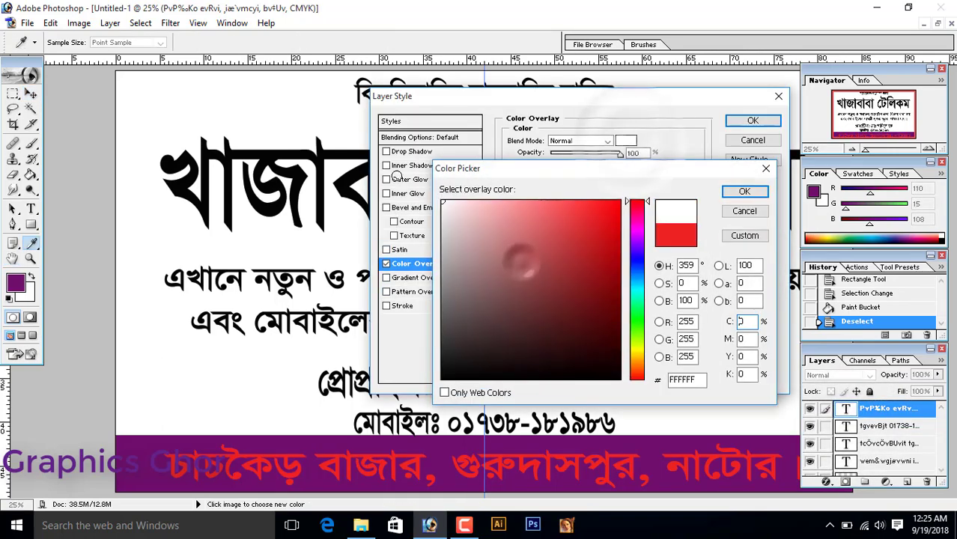
left_click(745, 191)
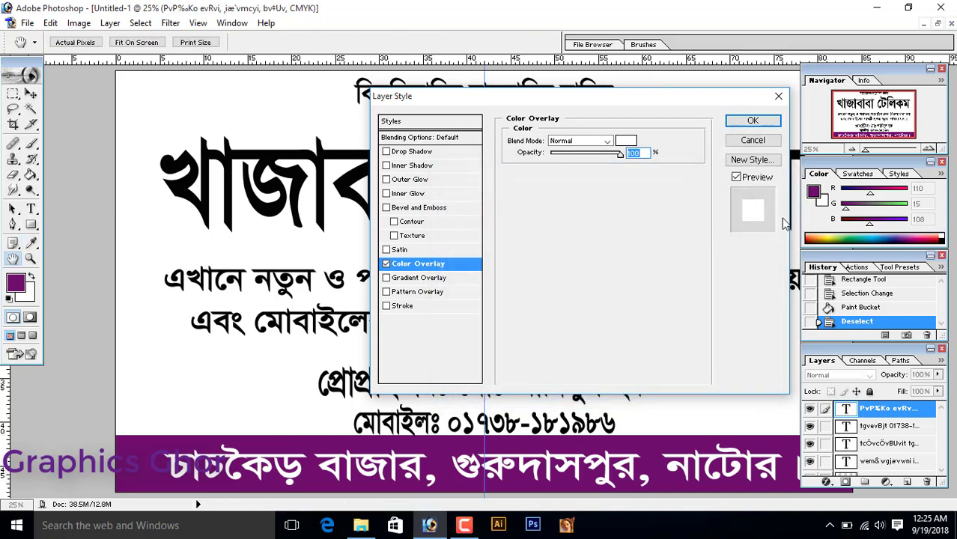
left_click(752, 121)
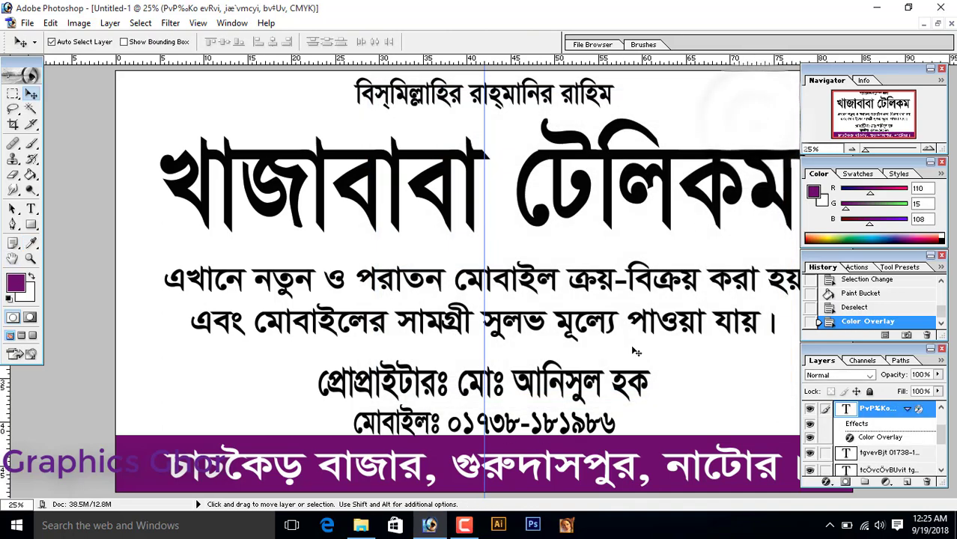
left_click(466, 425, "alt")
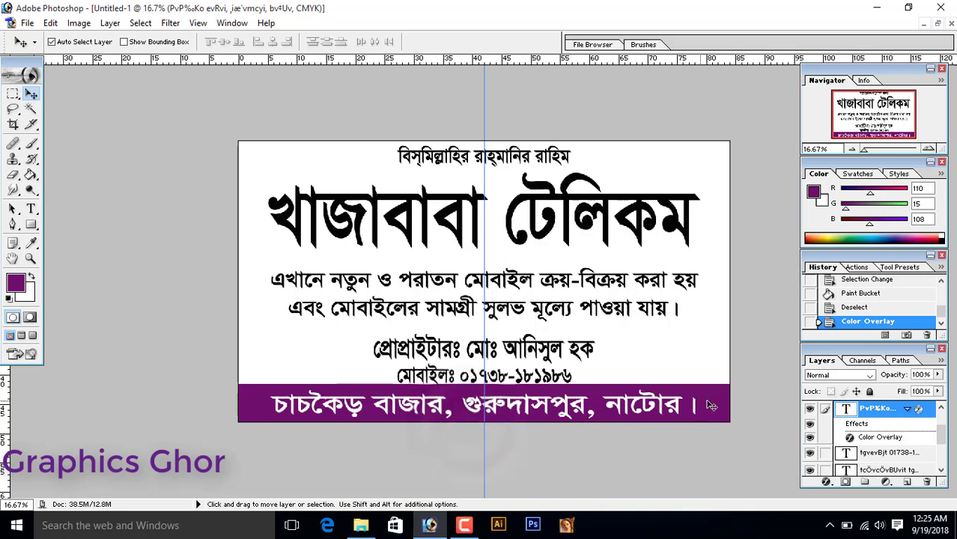
Step: Nudge the top edge of the purple address bar on Layer 1 and commit the transform
key("ctrl+shift+alt+n")
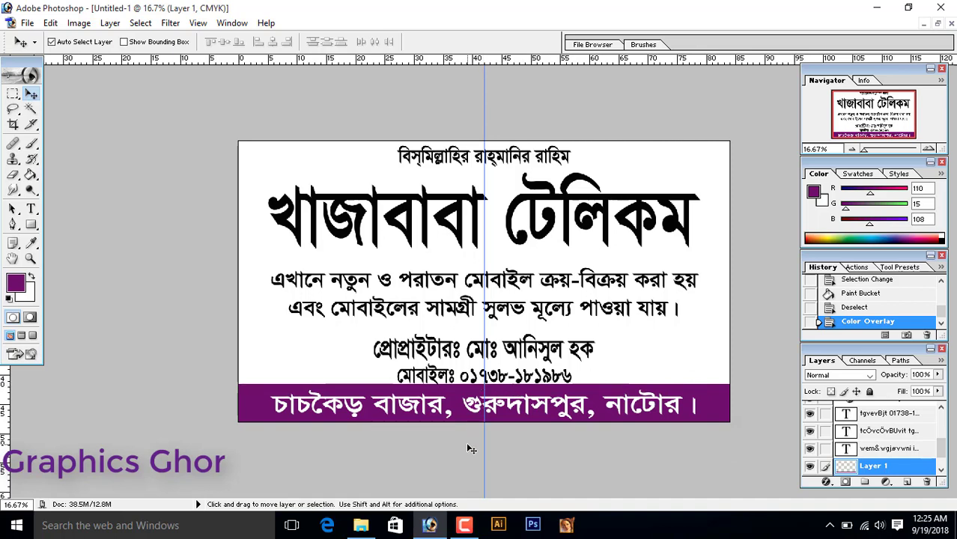
key("ctrl+t")
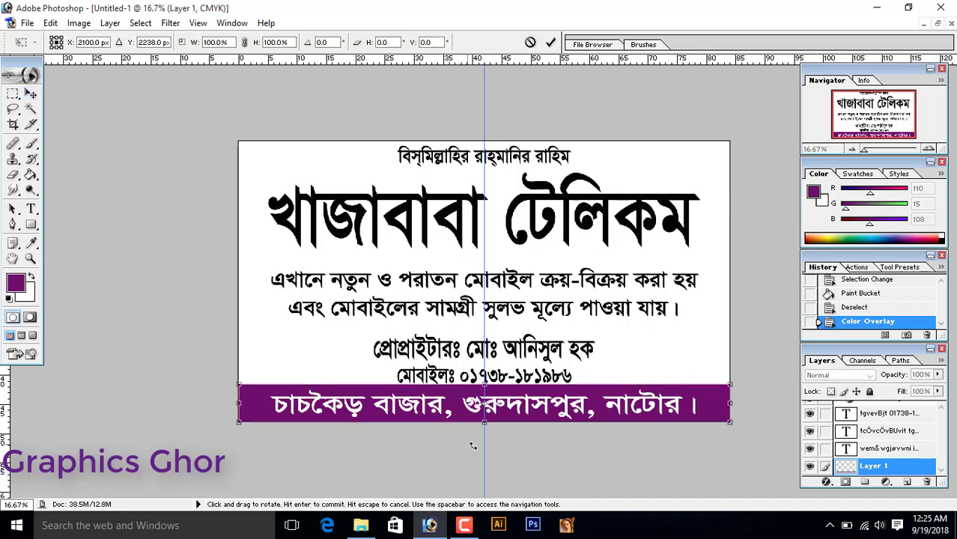
left_click_drag(568, 384, 569, 383)
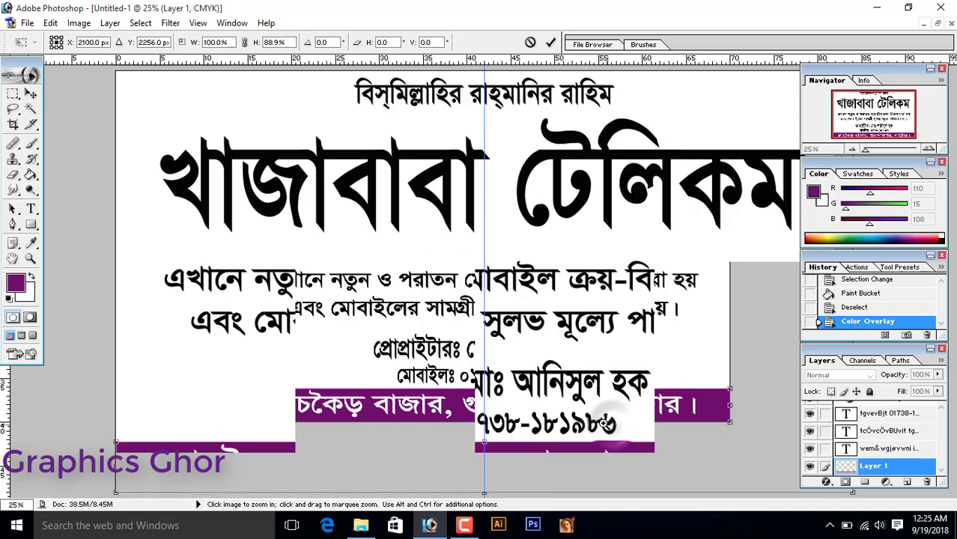
key("ctrl+plus")
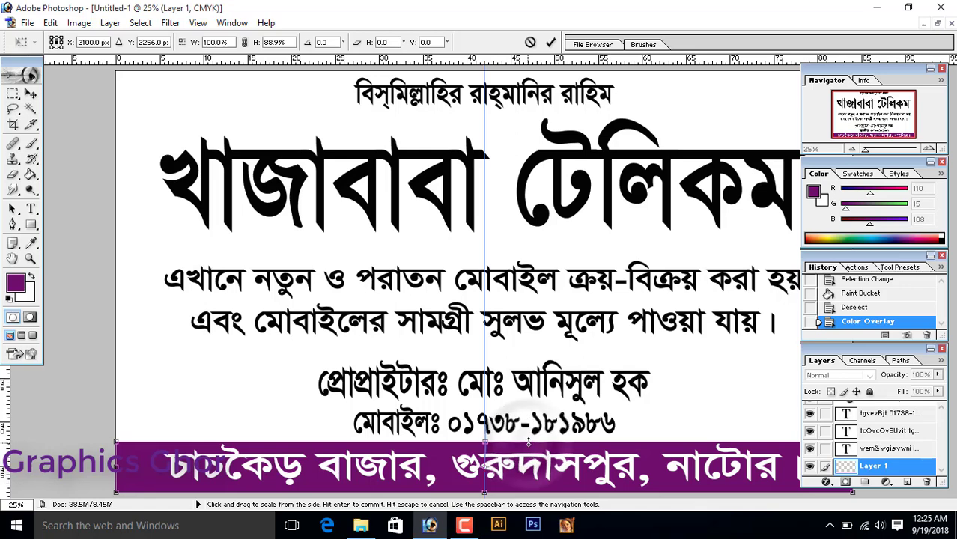
left_click_drag(528, 445, 527, 441)
key("Return")
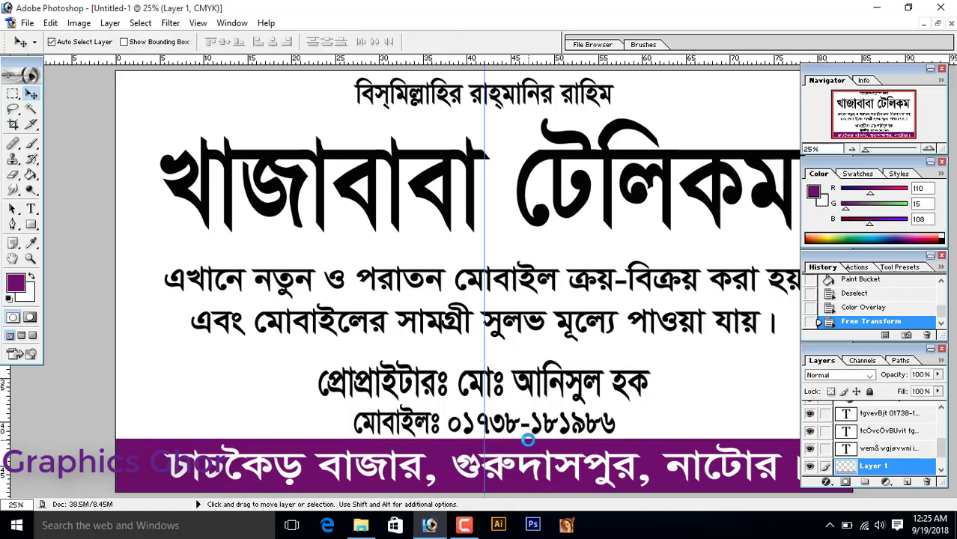
left_click(500, 437, "ctrl+alt")
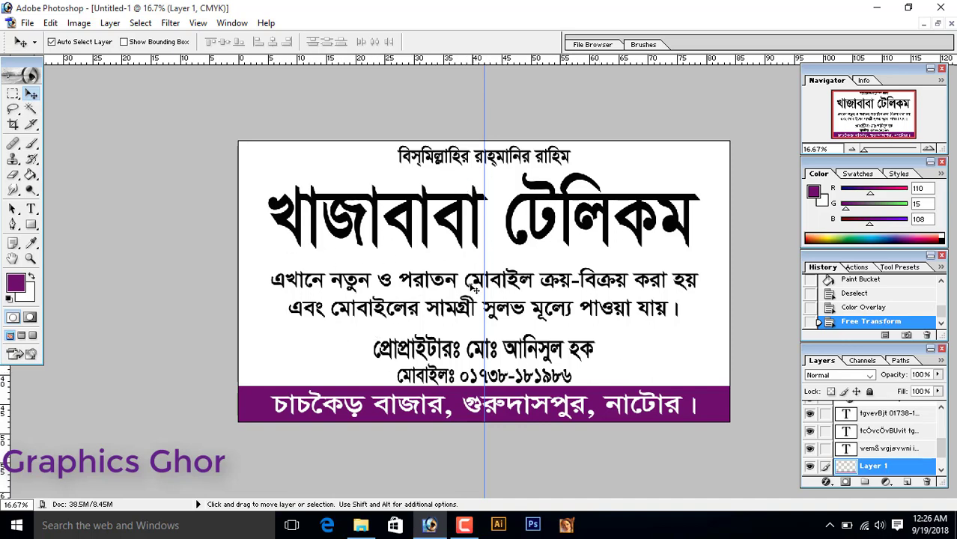
Step: Browse to F:\Work\Back_0000 and send the Kachikata School background image to Photoshop
left_click(877, 11)
double_click(27, 30)
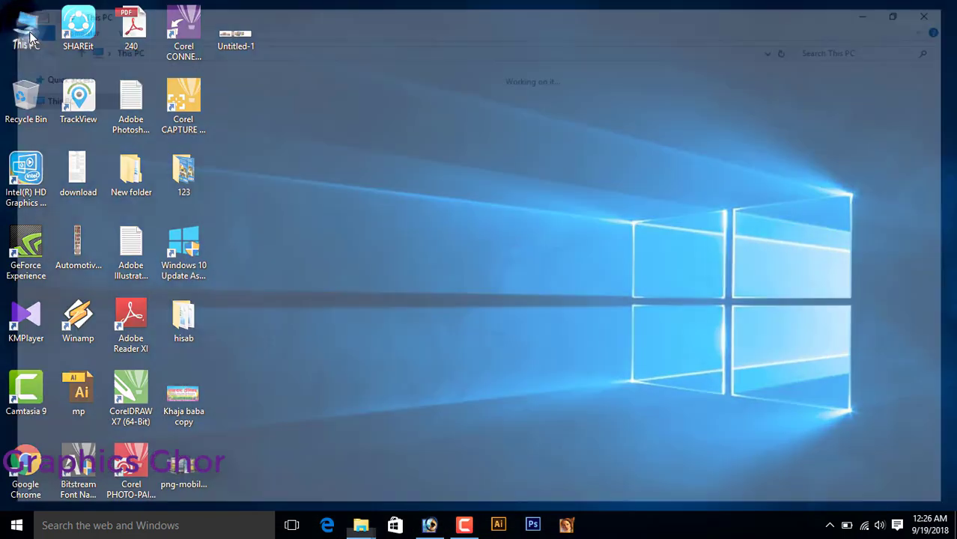
double_click(750, 204)
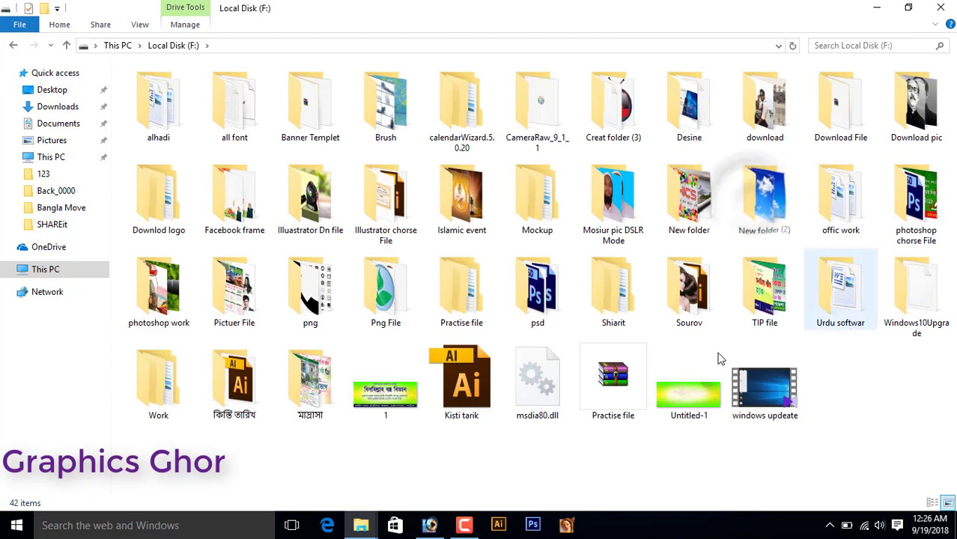
double_click(158, 383)
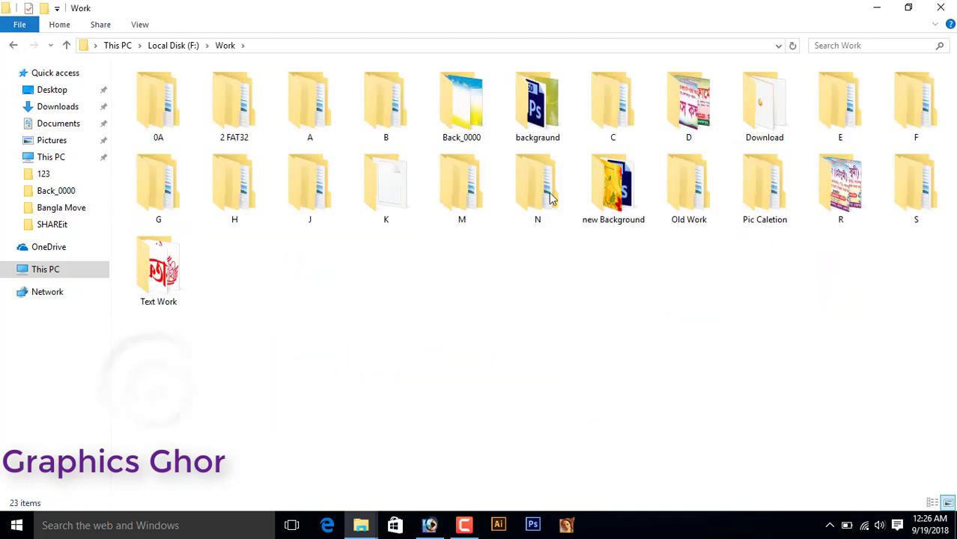
double_click(464, 113)
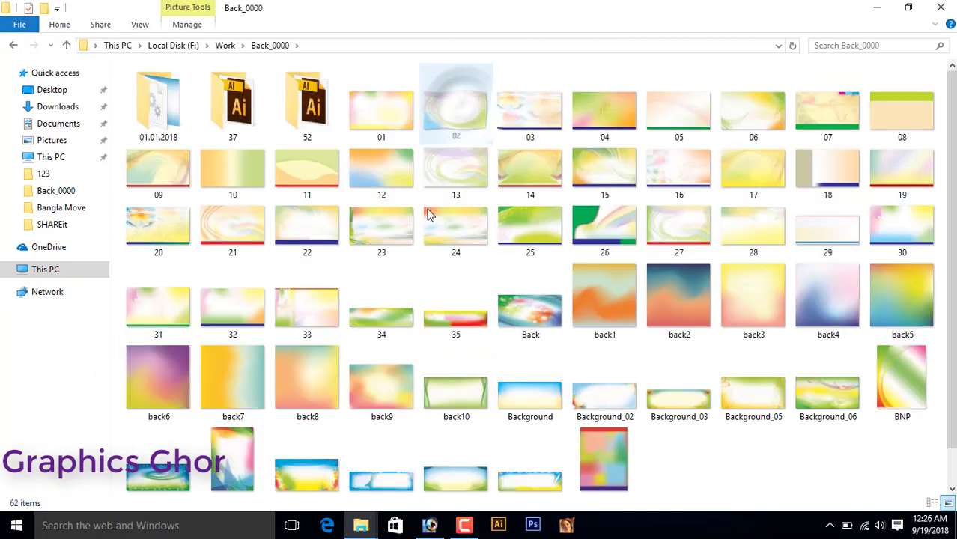
scroll(456, 262, "down", 1)
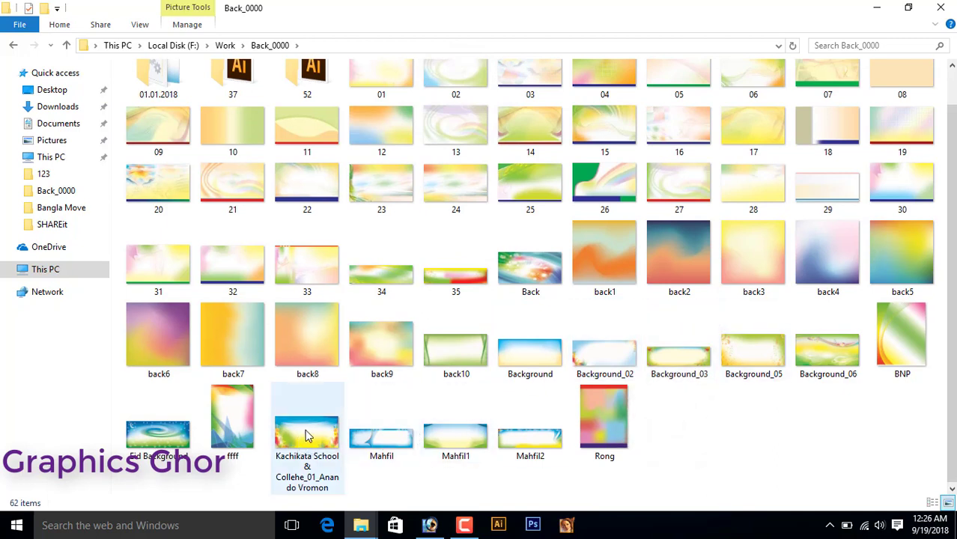
mouse_move(307, 432)
mouse_move(306, 434)
left_mouse_down()
mouse_move(429, 530)
mouse_move(335, 319)
left_mouse_up()
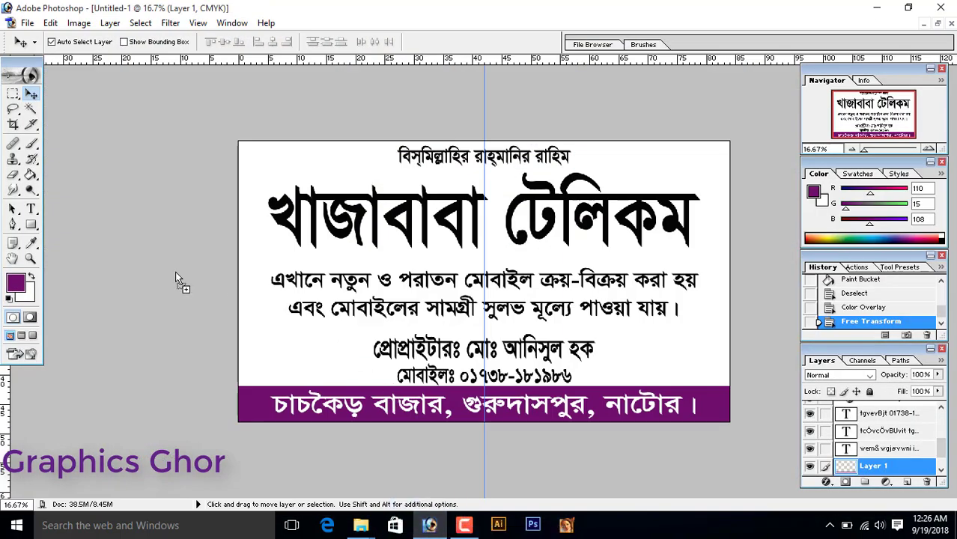
Step: Open the Kachikata School background in Photoshop and arrange its document window
left_click_drag(177, 277, 172, 272)
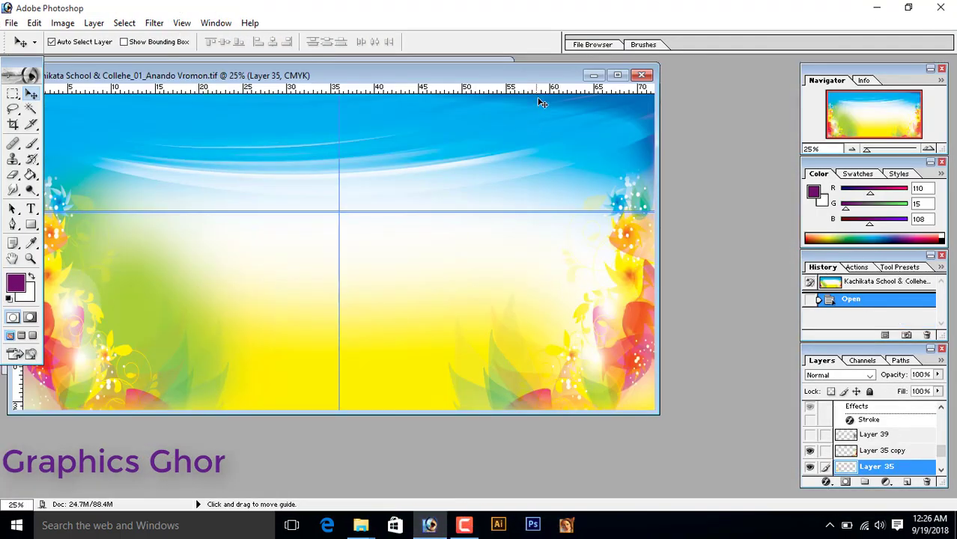
mouse_move(436, 75)
left_mouse_down()
mouse_move(615, 122)
mouse_move(711, 108)
left_mouse_up()
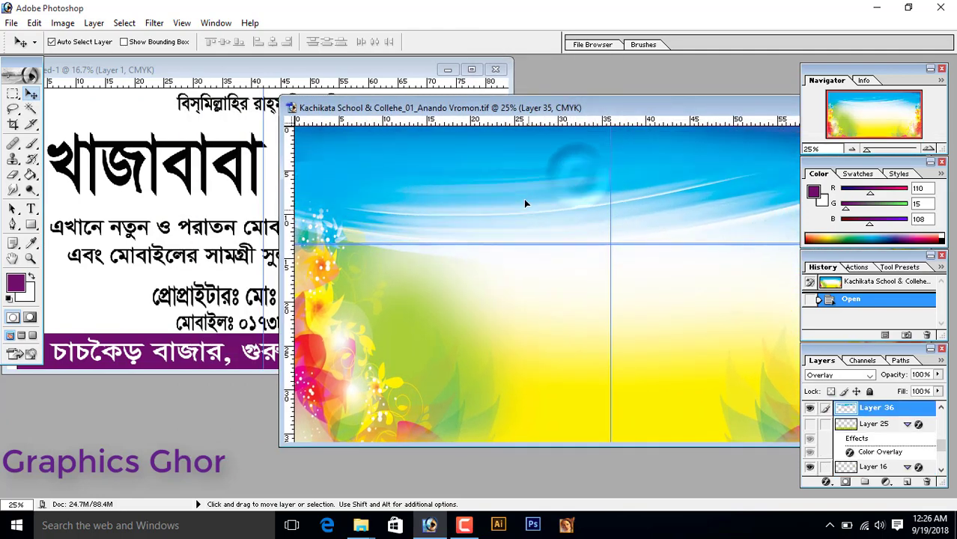
left_click_drag(524, 202, 524, 197)
left_click_drag(674, 111, 437, 119)
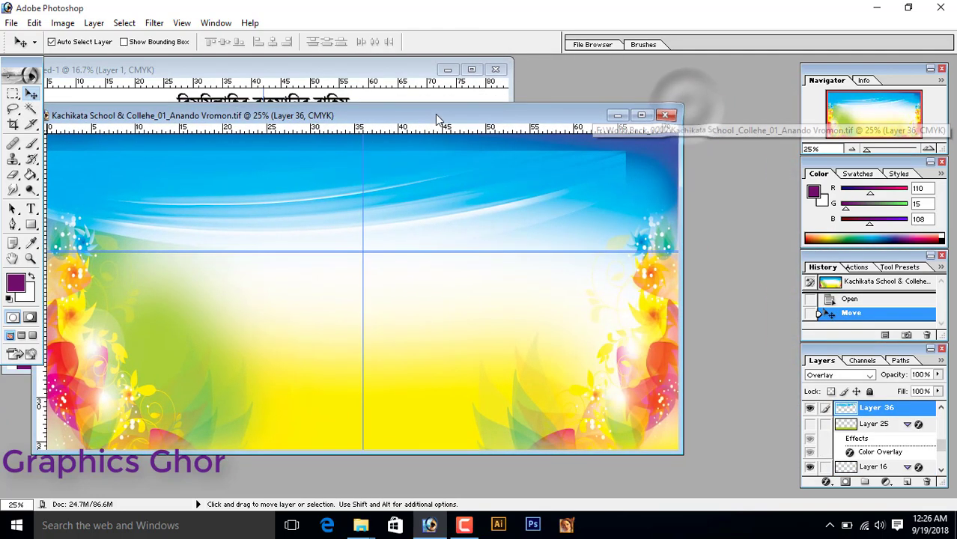
key("ctrl+z")
left_click(641, 116)
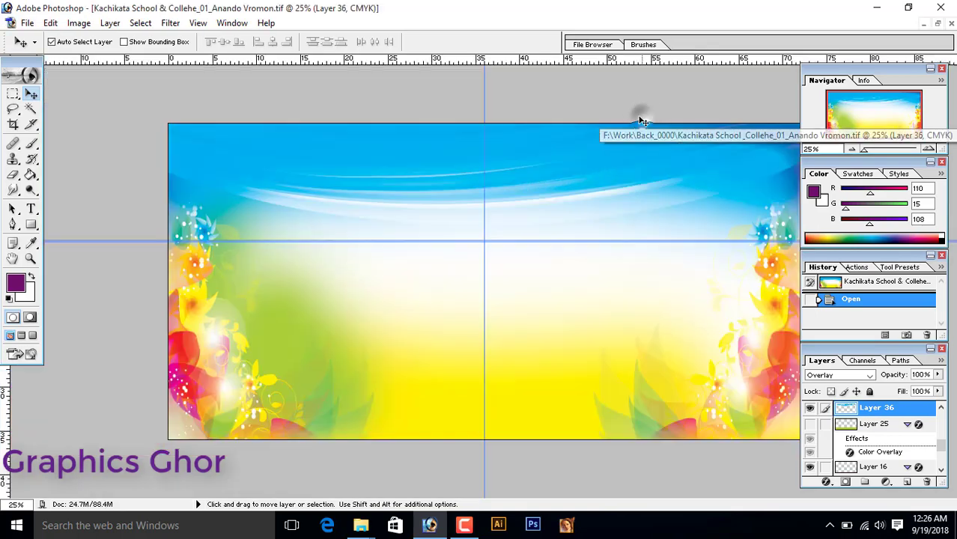
left_click(938, 25)
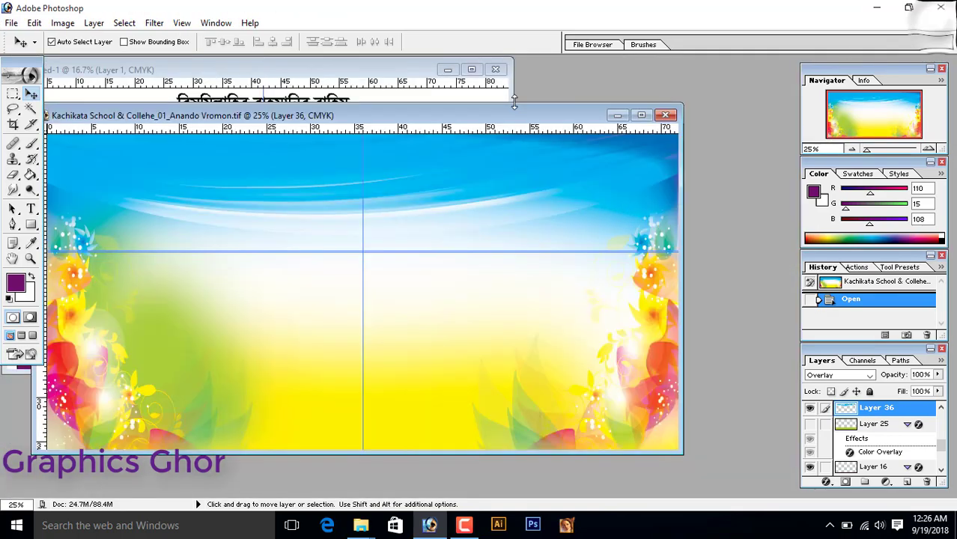
Step: Create a single-layer duplicate of the background using Merged Layers Only
right_click(491, 115)
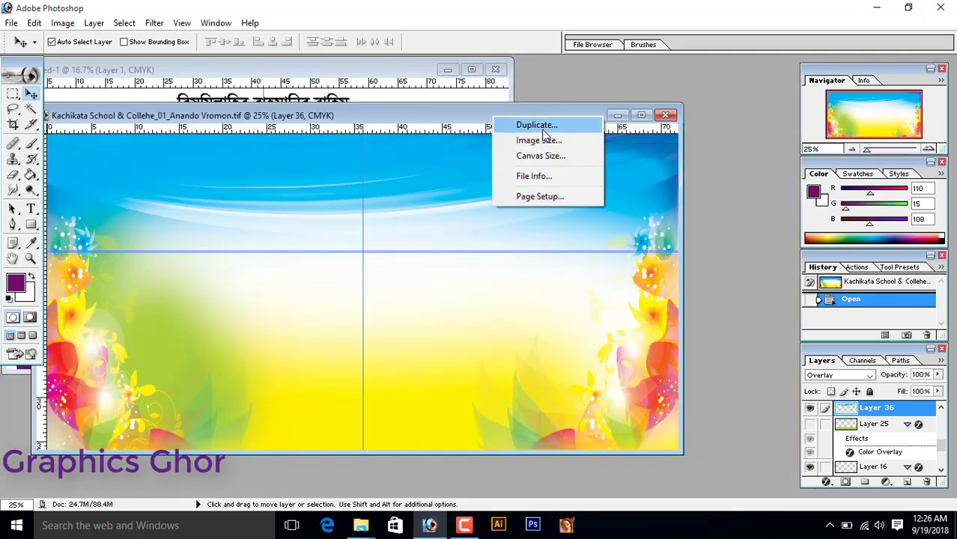
left_click(538, 125)
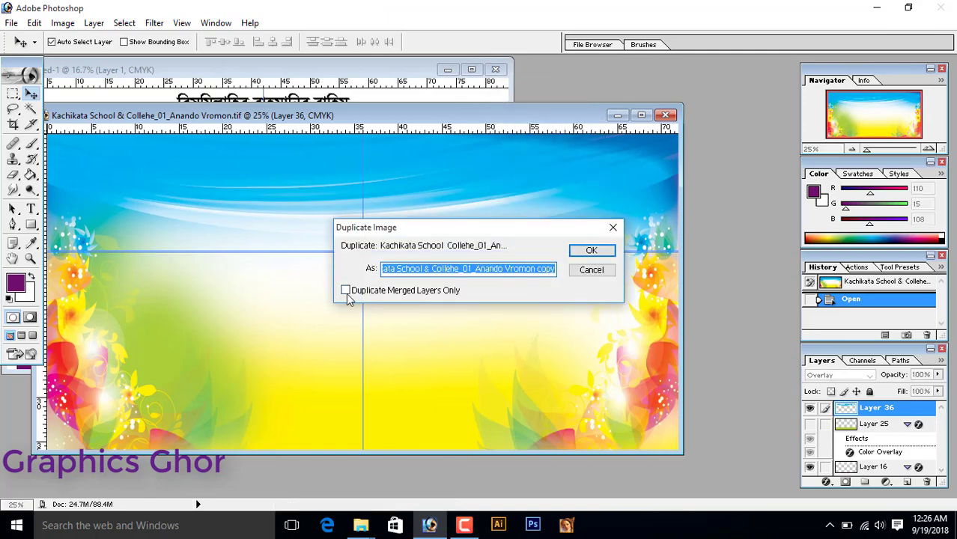
left_click(591, 250)
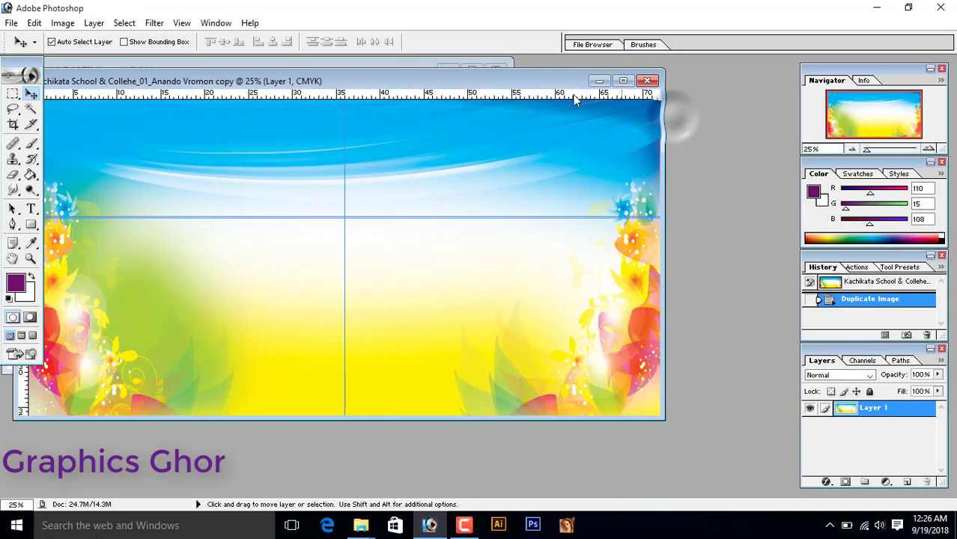
left_click_drag(622, 81, 898, 130)
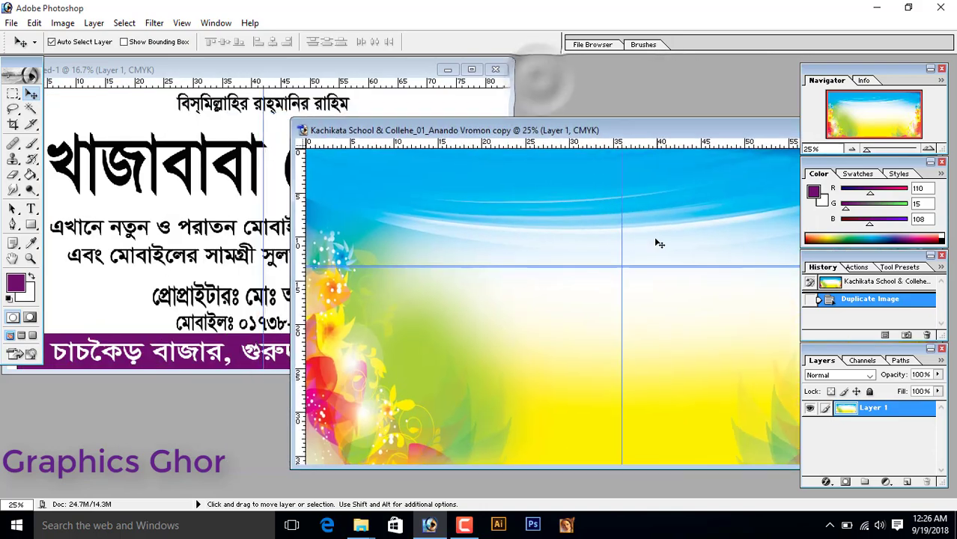
Step: Scale the floral background (Layer 2) to fill the banner and send it behind the purple bar
left_click_drag(658, 243, 228, 192)
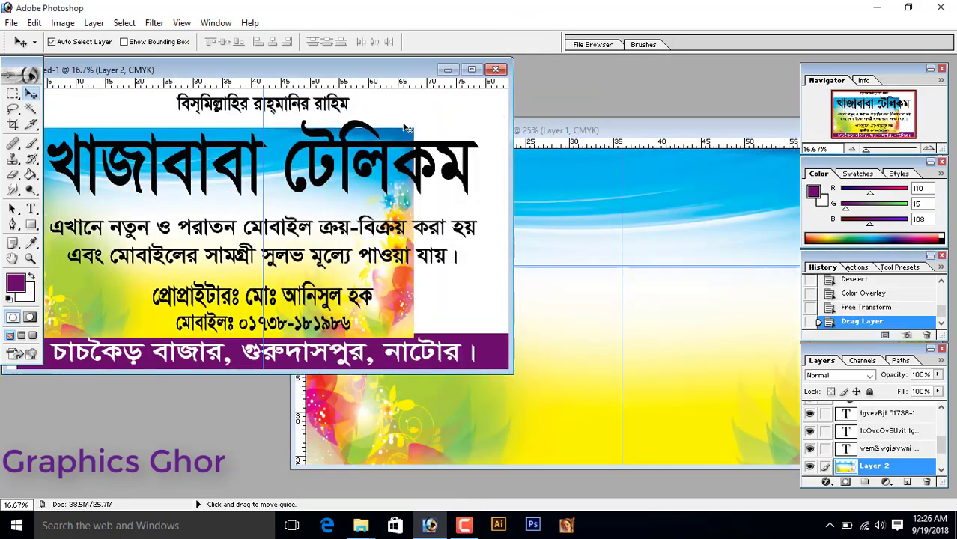
left_click(471, 69)
left_click_drag(526, 234, 567, 236)
key("ctrl+t")
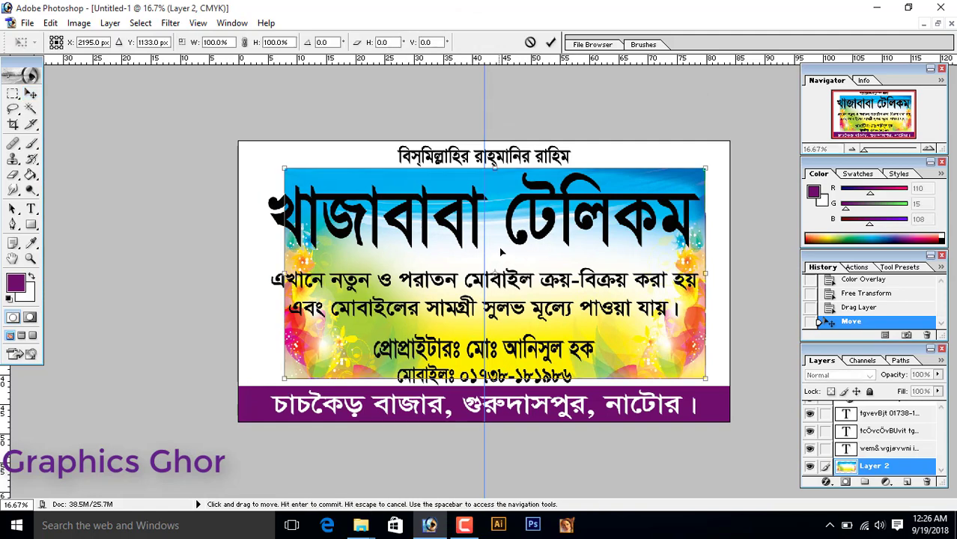
left_click_drag(509, 250, 466, 222)
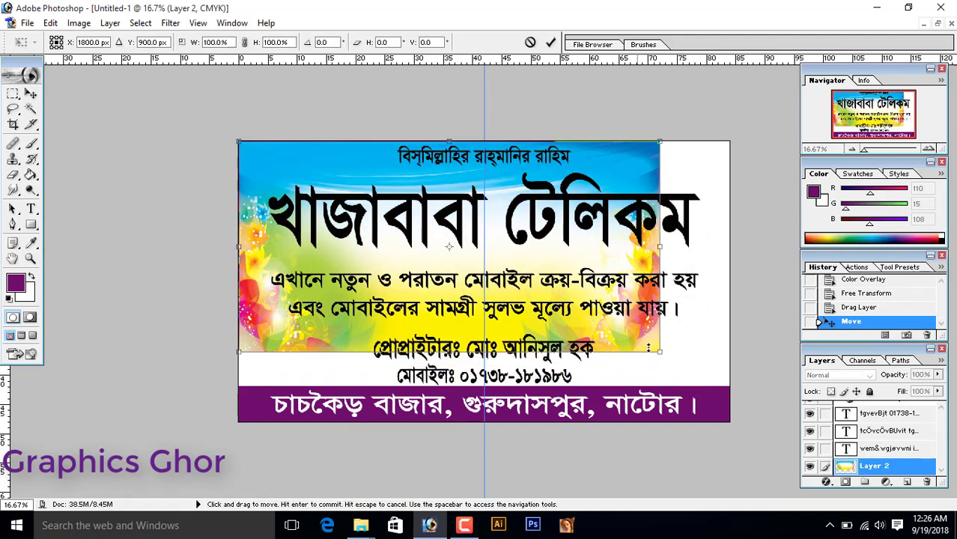
left_click_drag(659, 351, 730, 390)
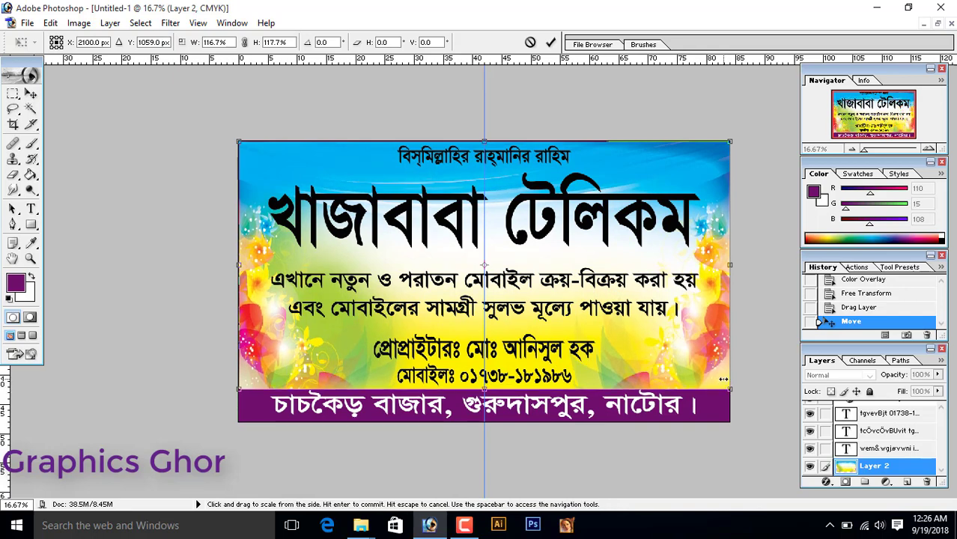
key("Return")
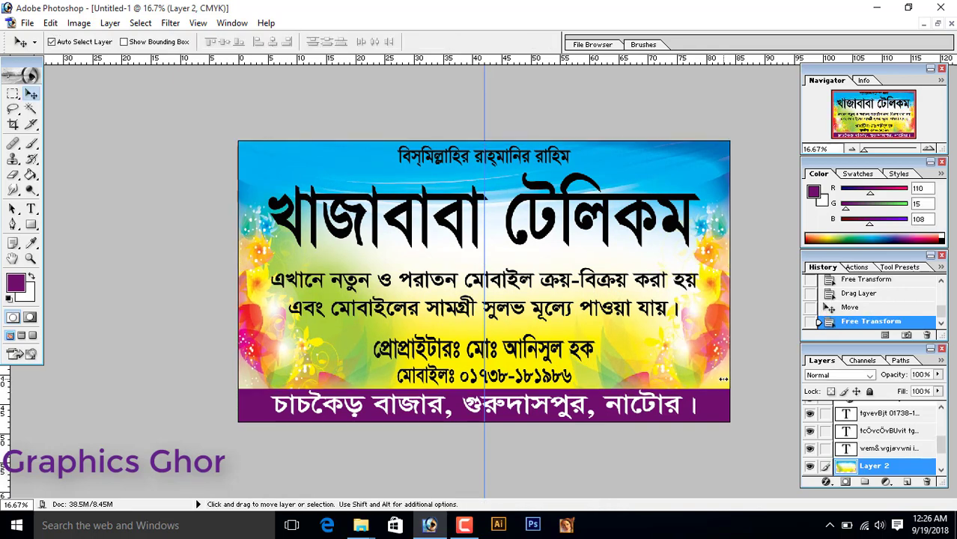
key("ctrl+bracketleft")
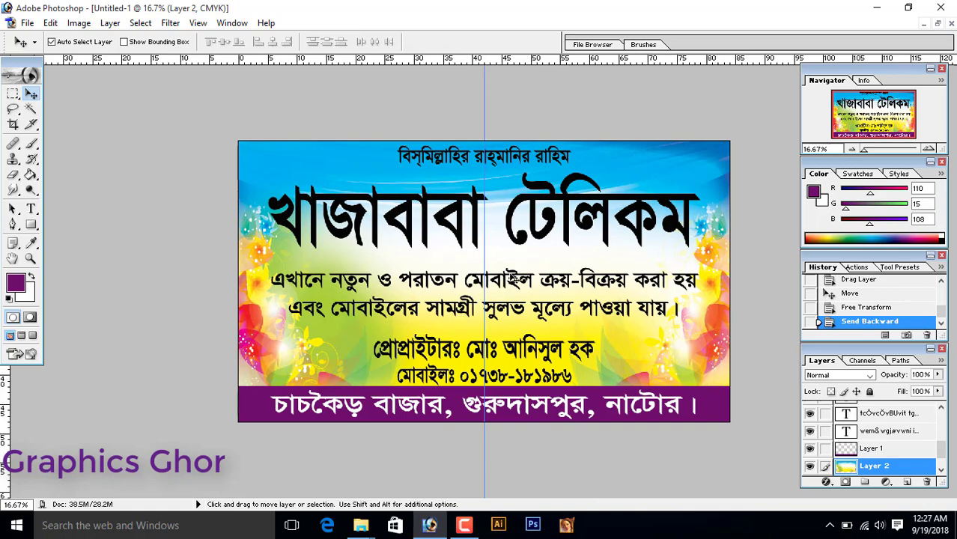
Step: Widen the Bengali title 'খাজাবাবা টেলিকম' to 106.2% width
left_click(546, 238)
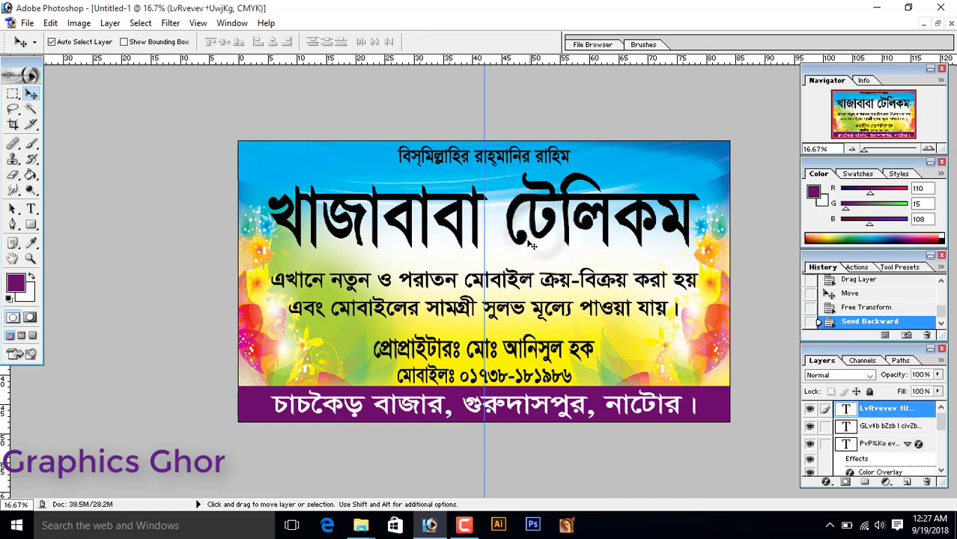
key("ctrl+t")
left_click_drag(700, 210, 715, 212)
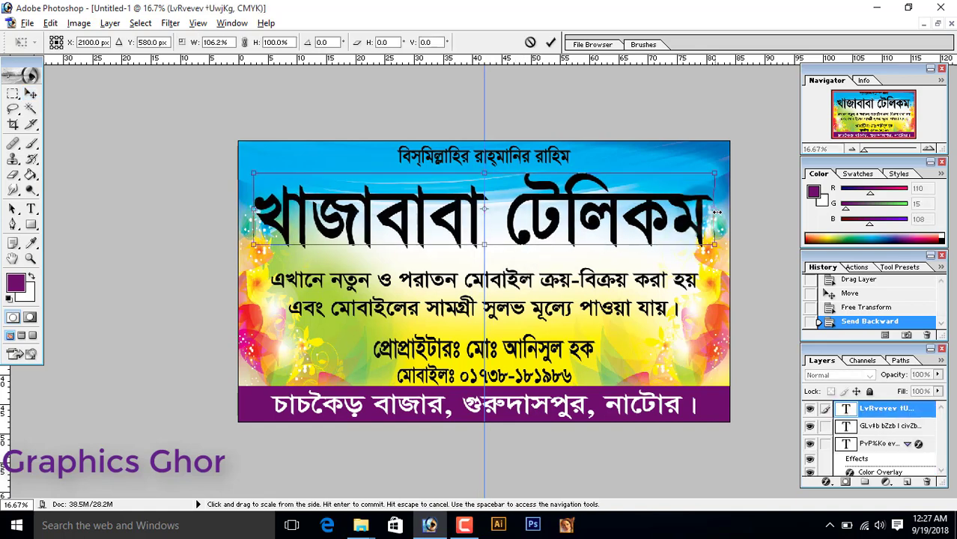
key("Return")
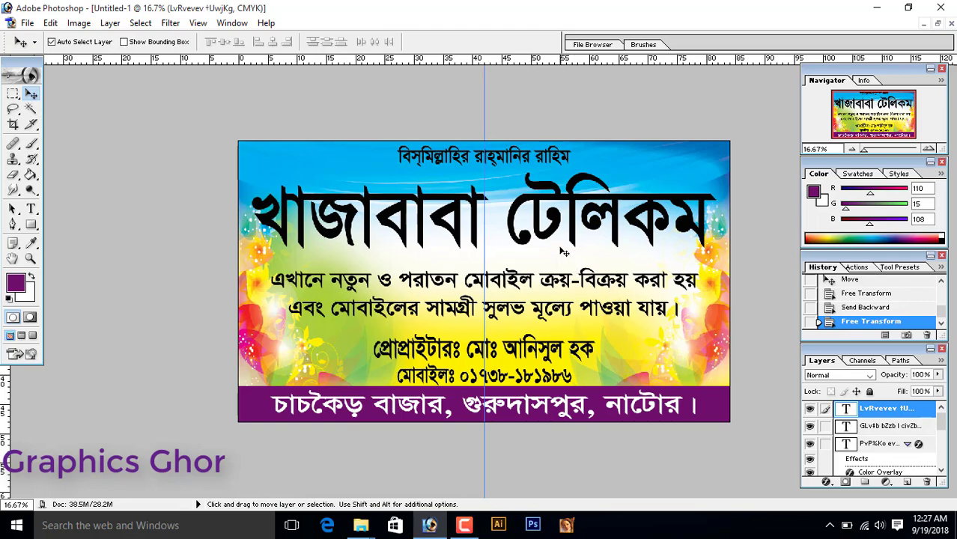
Step: Zoom in twice on the banner, then minimize Photoshop to reach the desktop
key("ctrl+plus")
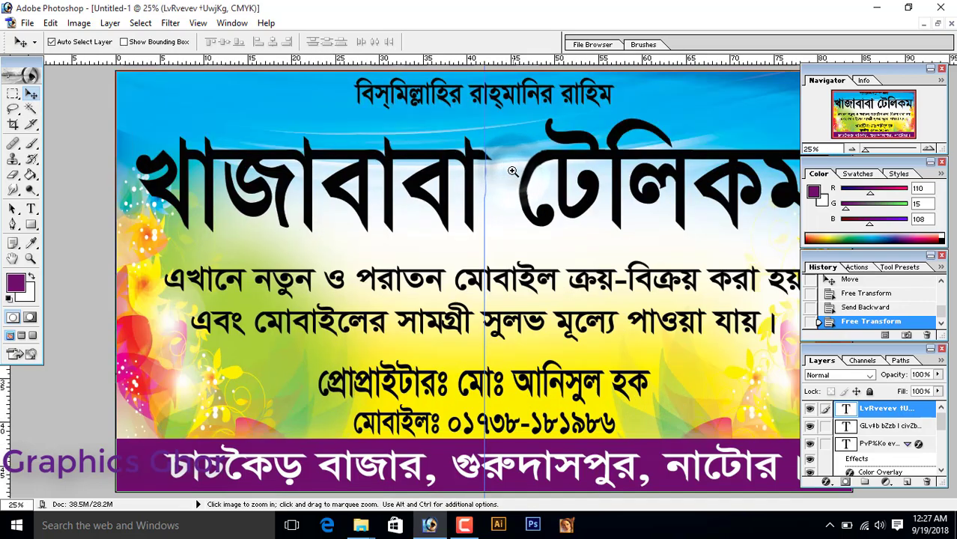
key("ctrl+plus")
left_click(361, 524)
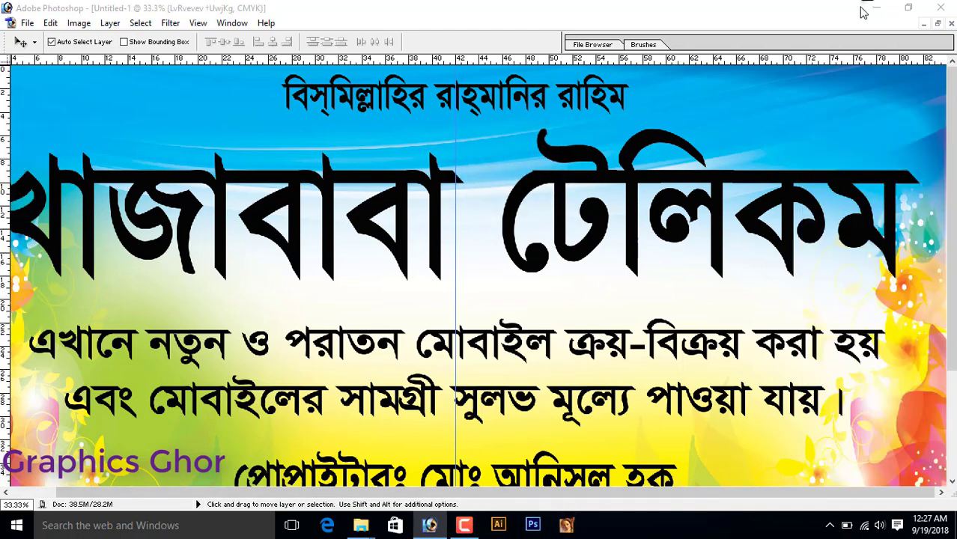
Step: Preview the reference image Khaja baba copy.jpg in Photos, then return to the Photoshop banner
left_click(939, 9)
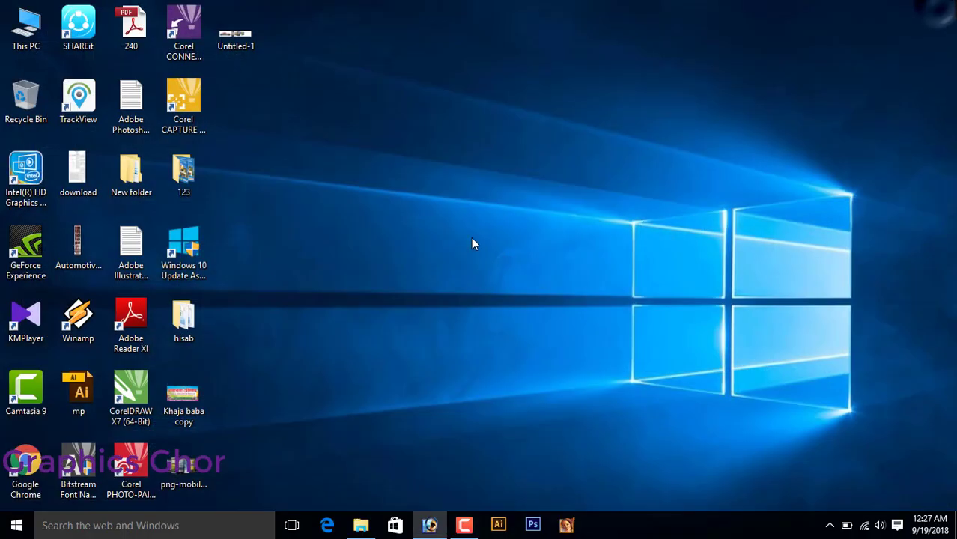
double_click(184, 398)
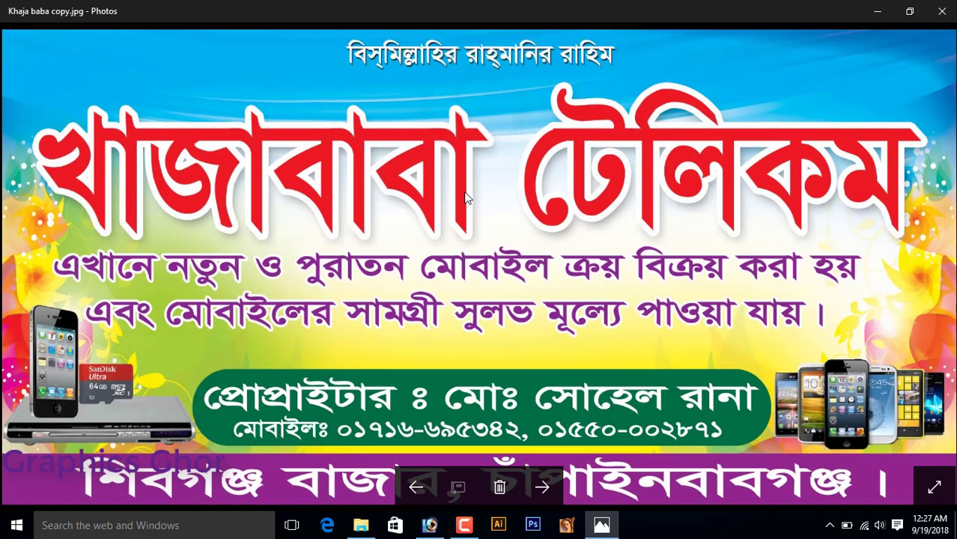
left_click(941, 10)
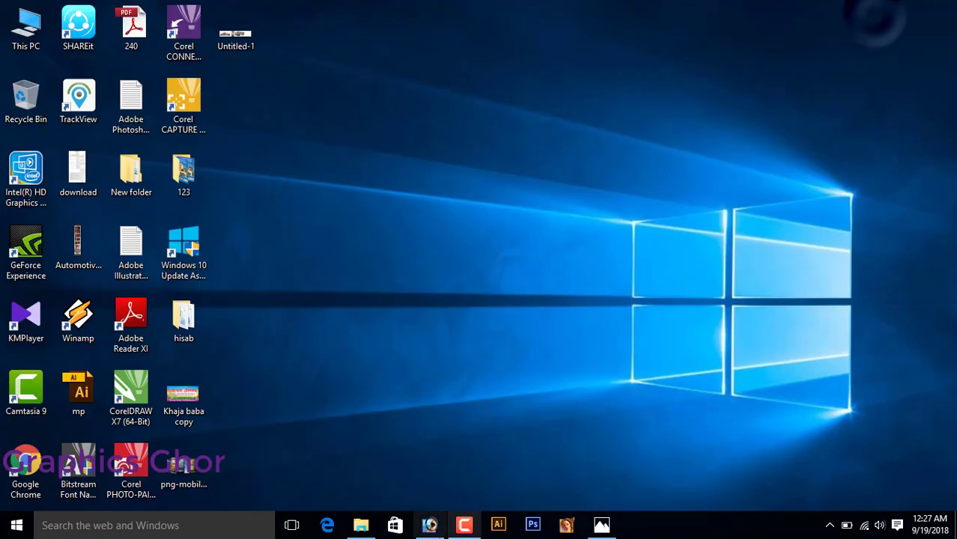
left_click(429, 524)
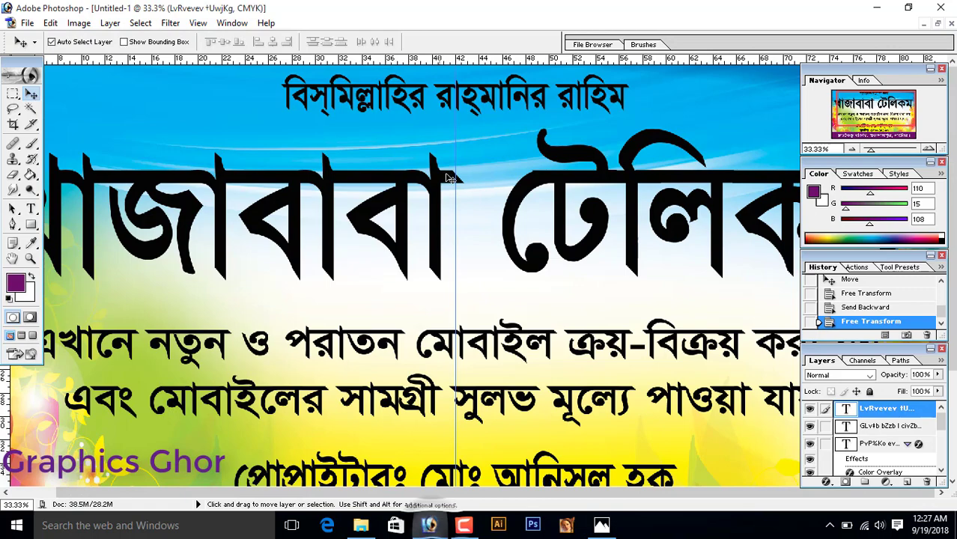
Step: Give the top blessing-line text layer a white Color Overlay
left_click(402, 107)
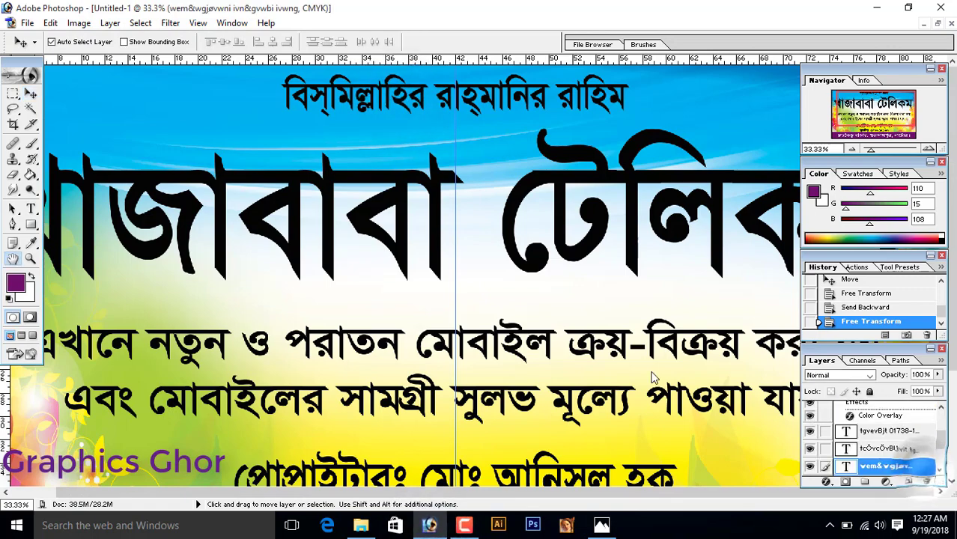
left_click(413, 264)
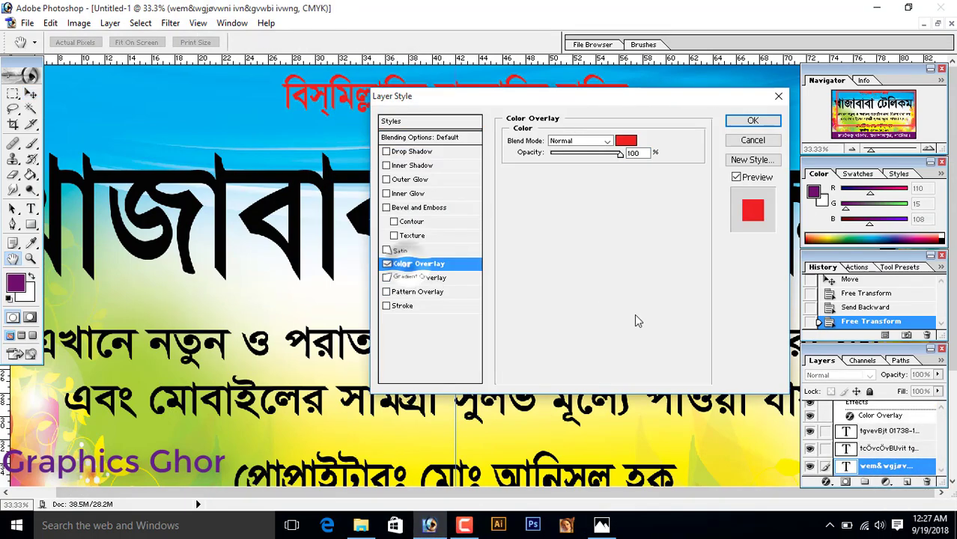
left_click(627, 140)
left_click_drag(505, 231, 443, 202)
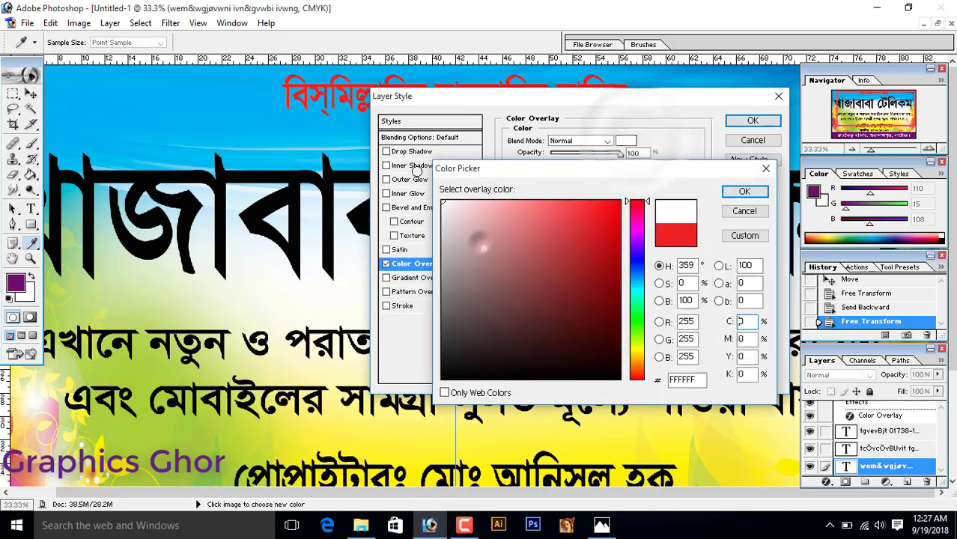
left_click(744, 193)
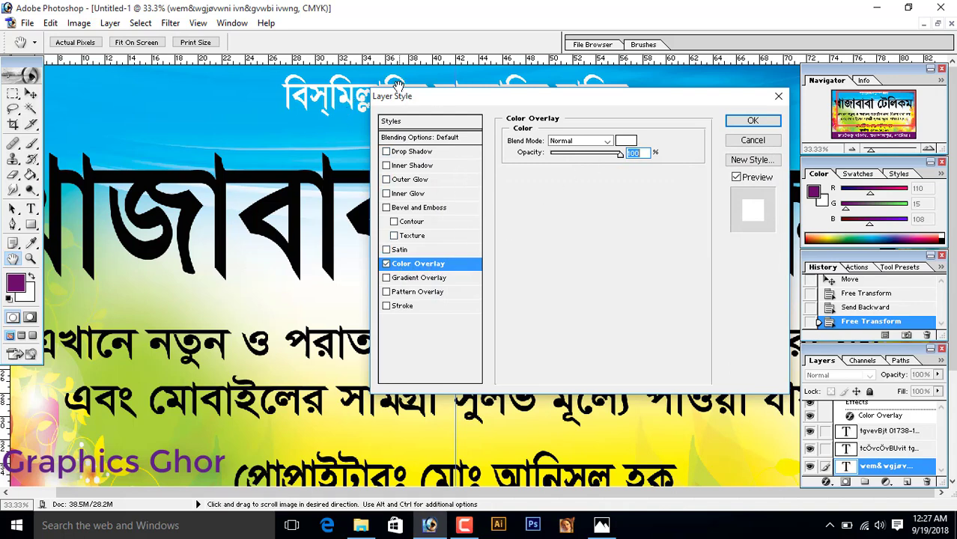
Step: Add a drop shadow with 12 px distance to the blessing line and apply the style
left_click(403, 152)
left_click_drag(472, 101, 454, 174)
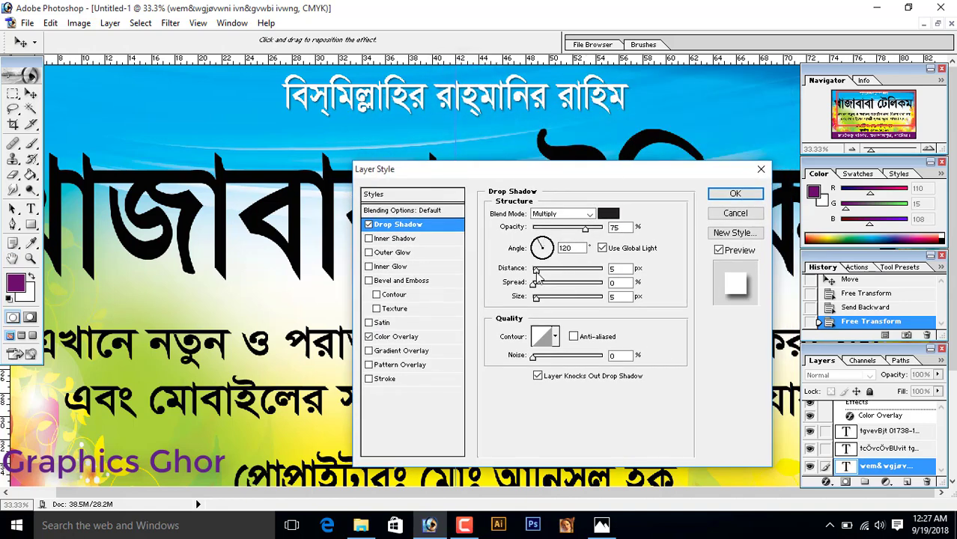
left_click_drag(535, 271, 542, 271)
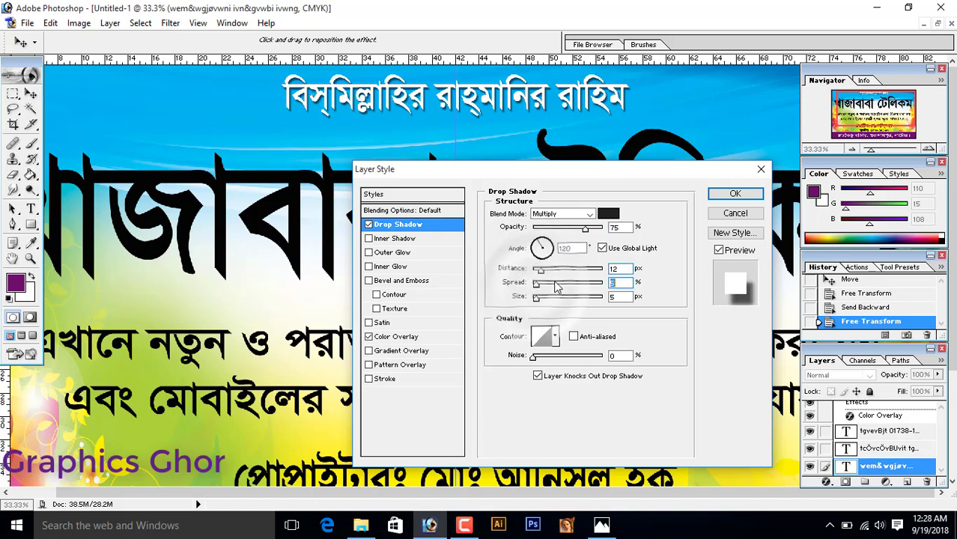
left_click(714, 193)
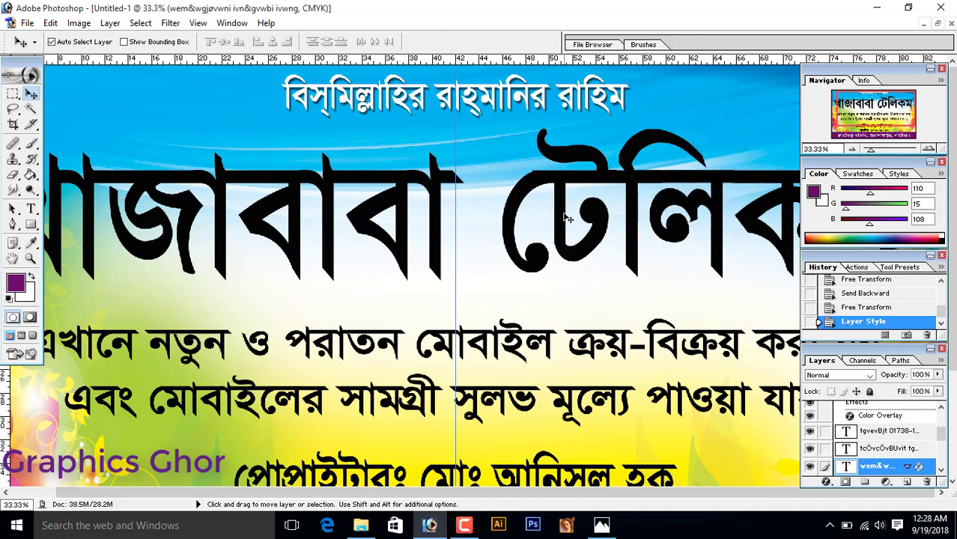
Step: Give the shop-name title layer a red Color Overlay (C0 M100 Y100 K10)
left_click(566, 185)
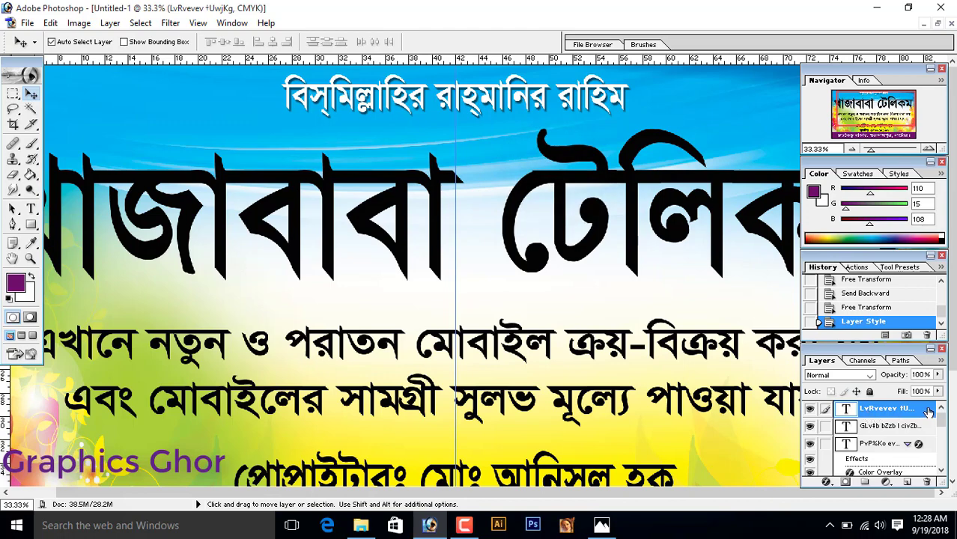
double_click(928, 413)
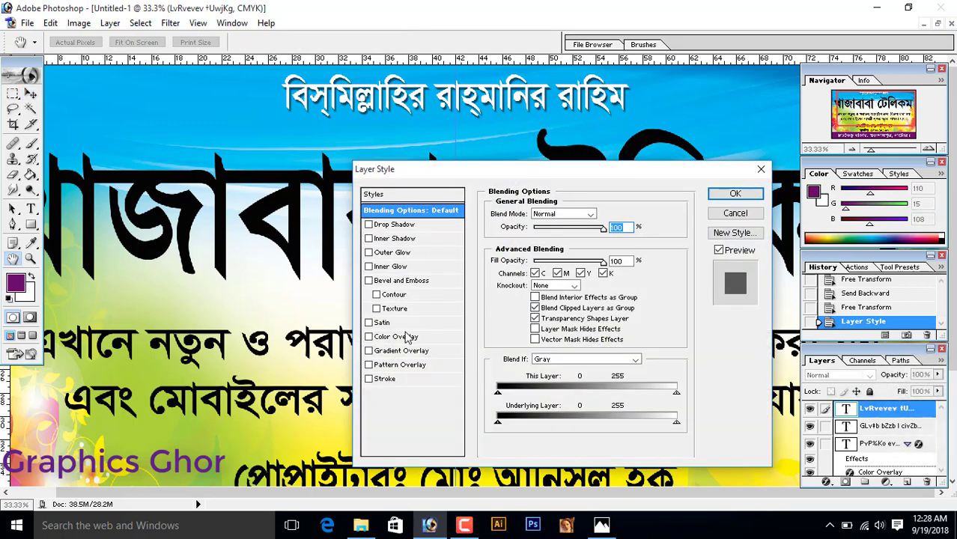
left_click(399, 337)
left_click(667, 215)
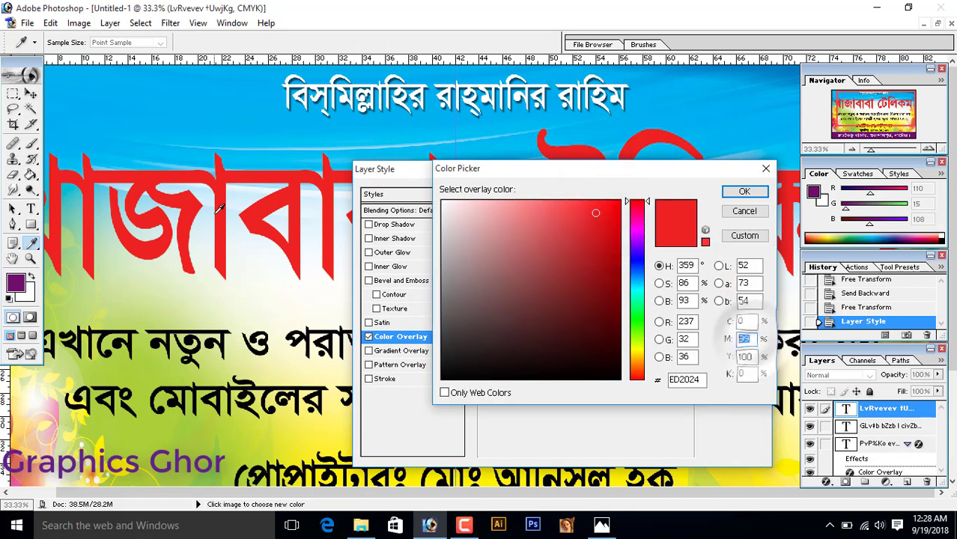
type("100")
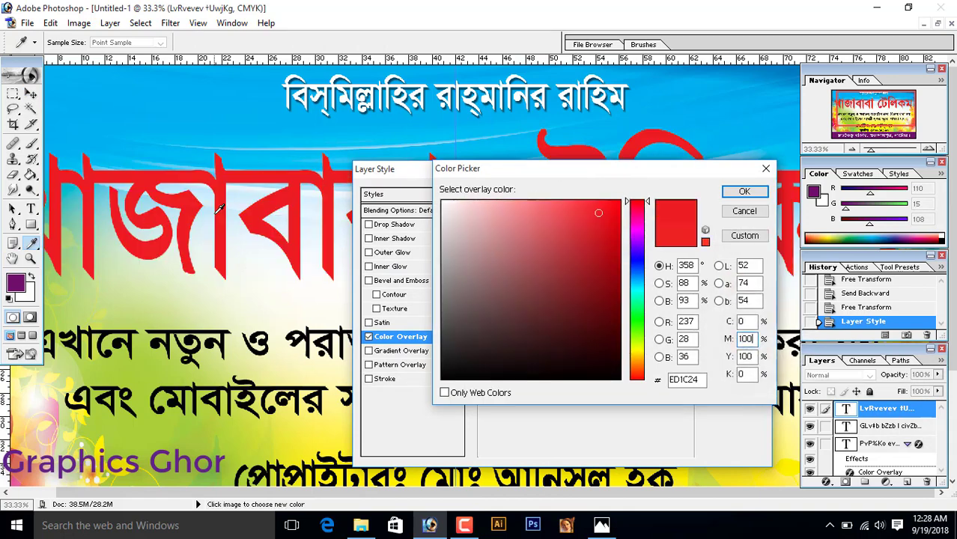
type("20")
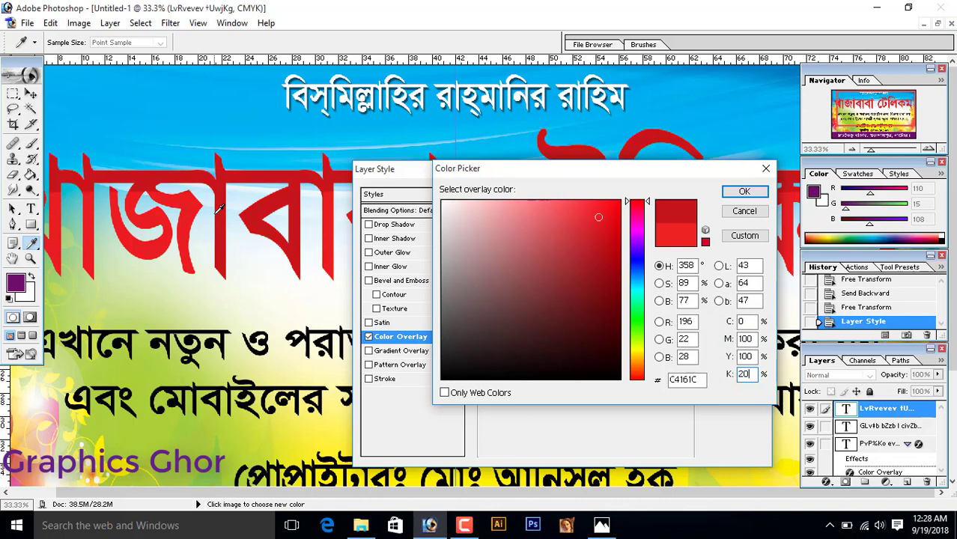
key("BackSpace")
key("BackSpace")
type("1")
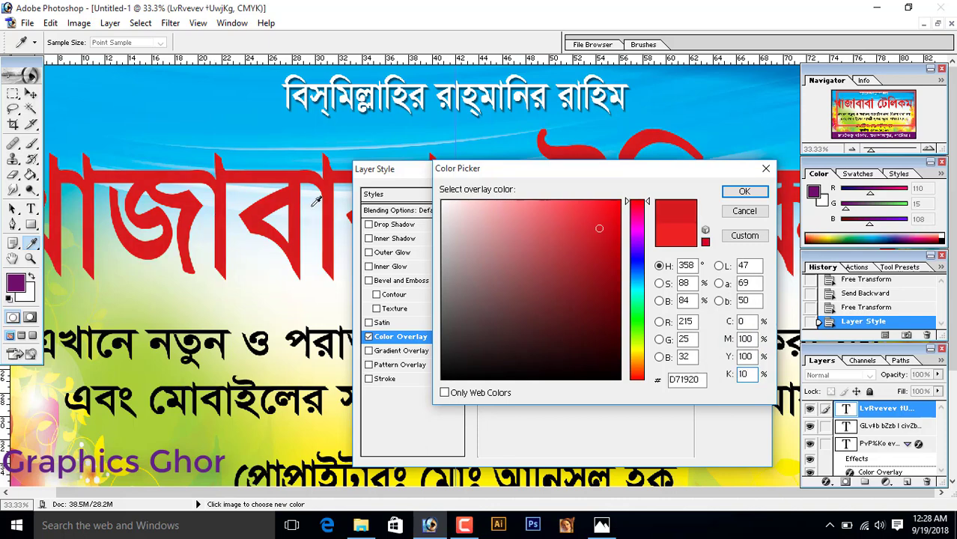
left_click(749, 196)
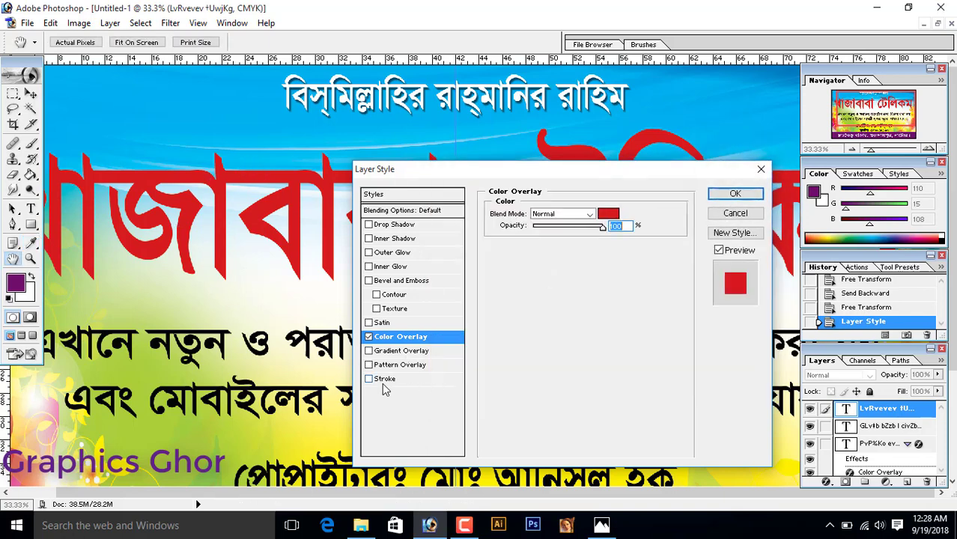
Step: Add a white Stroke of 16 px around the title
left_click(384, 379)
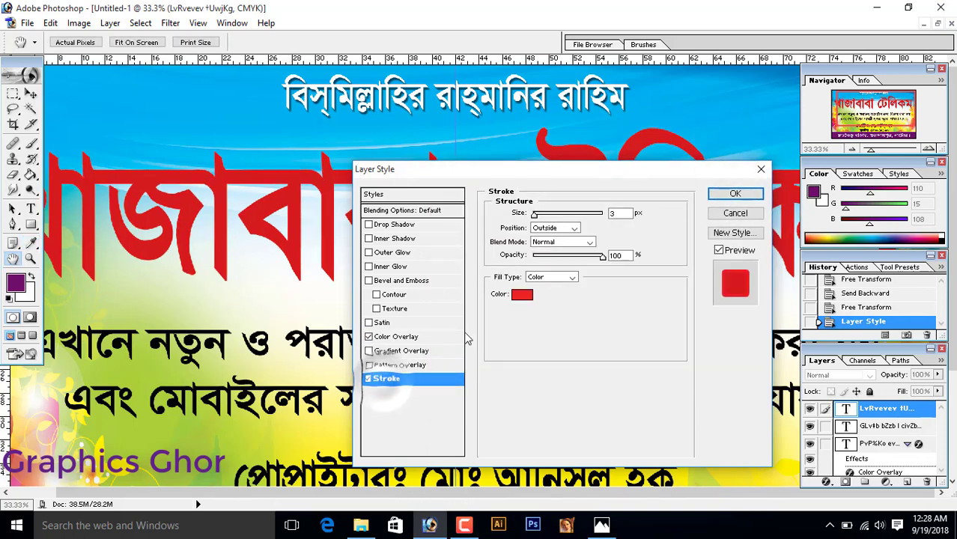
left_click(523, 298)
left_click_drag(465, 241, 390, 130)
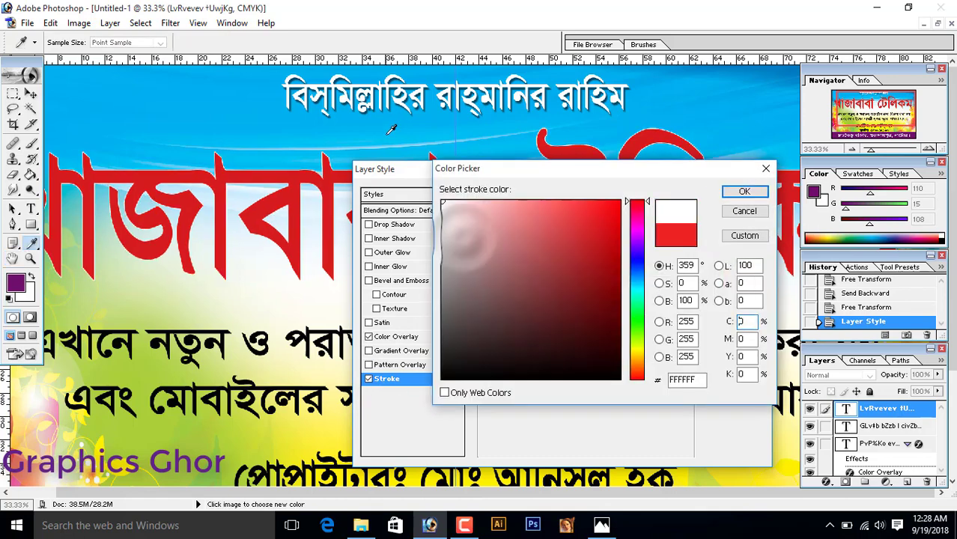
left_click(743, 191)
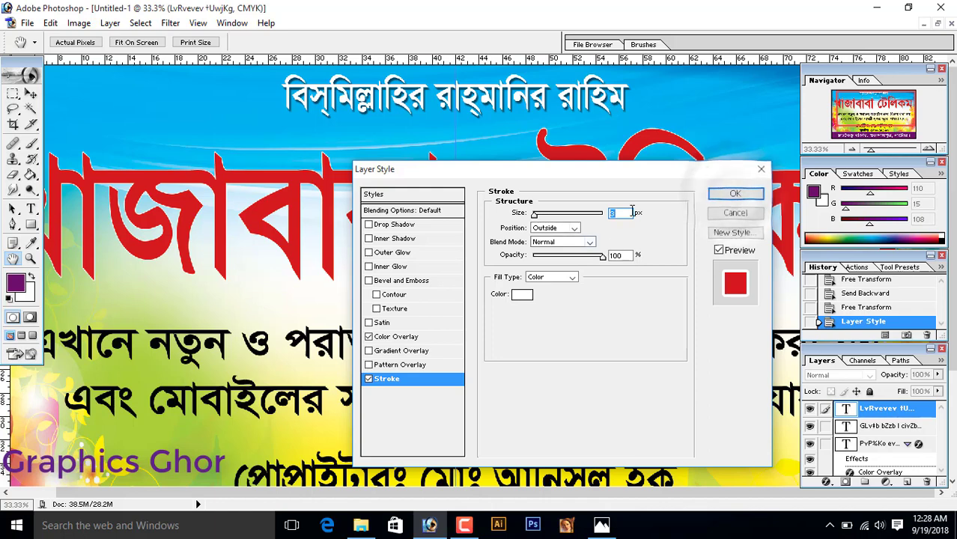
type("11")
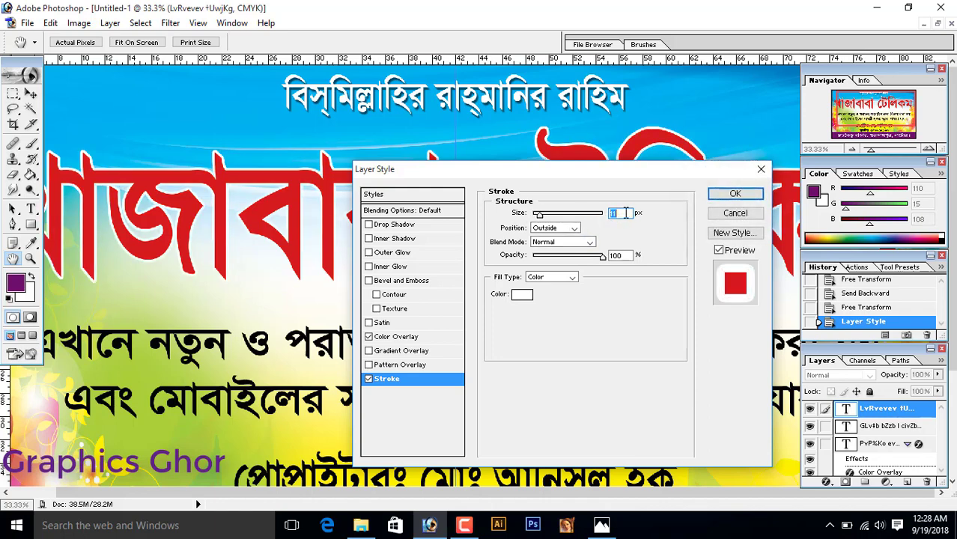
key("Up")
key("Up")
key("Up")
key("Up")
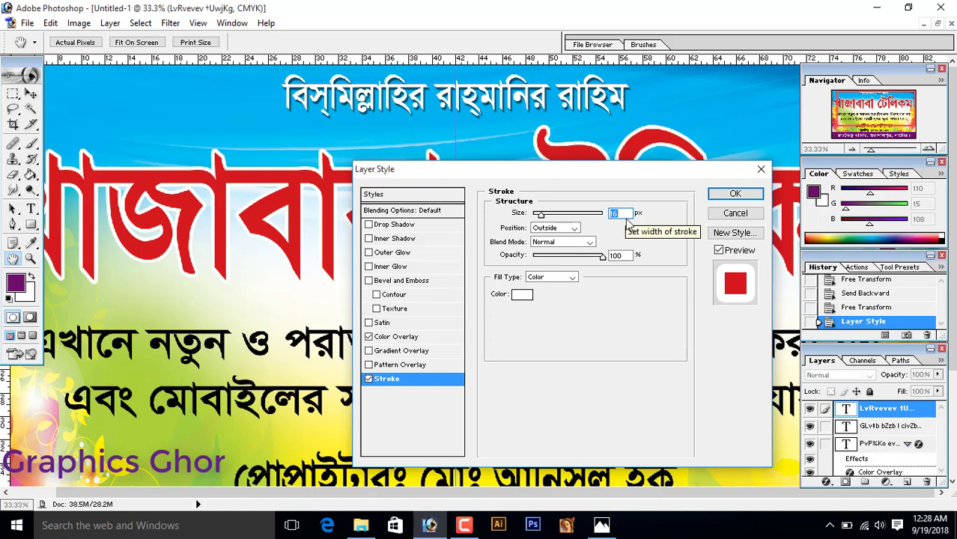
key("Up")
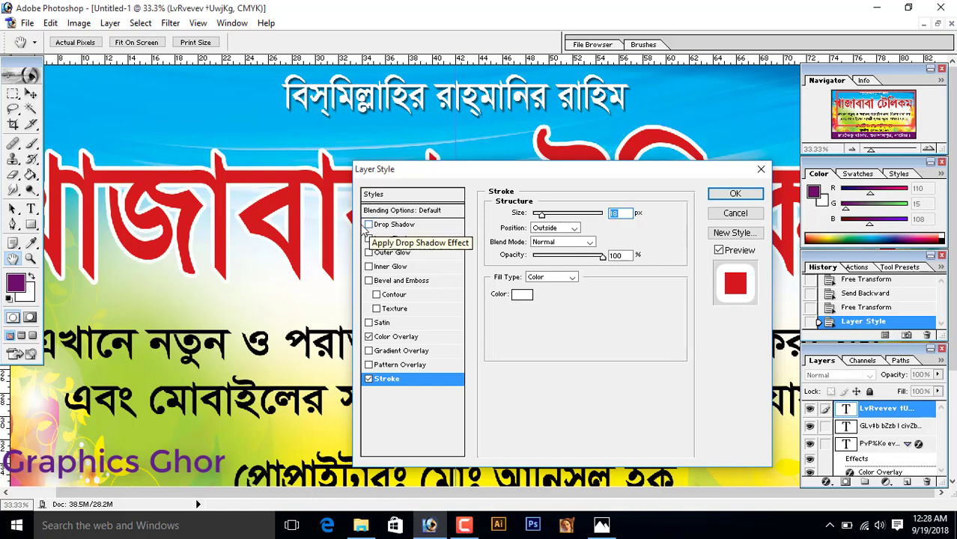
Step: Add a title drop shadow with distance 26 px, spread 33% and size 16 px
left_click_drag(438, 169, 338, 313)
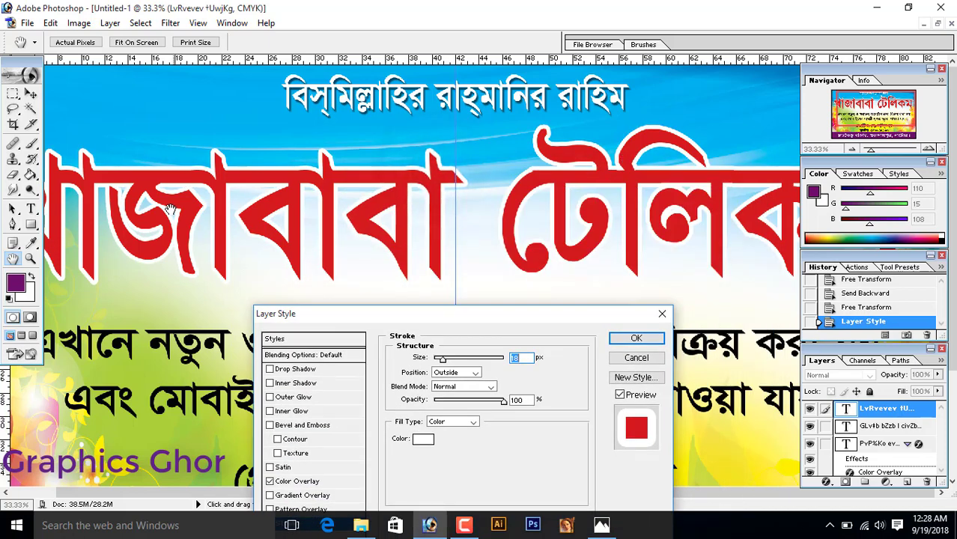
left_click(294, 369)
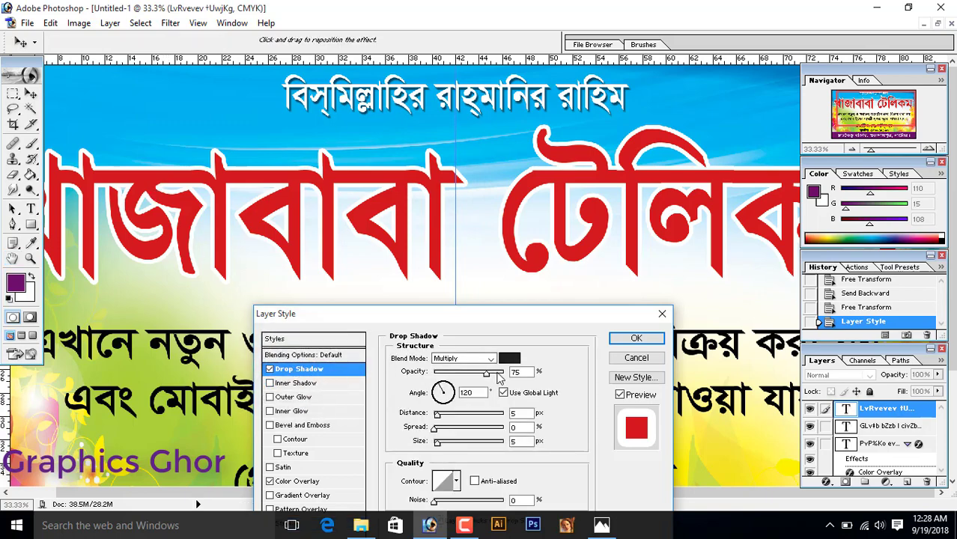
left_click_drag(531, 315, 555, 243)
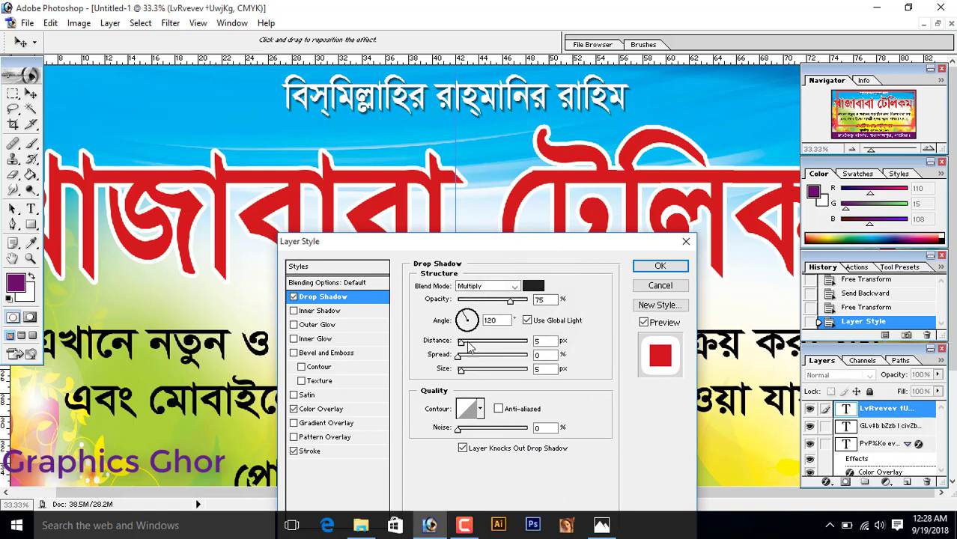
mouse_move(461, 342)
left_mouse_down()
mouse_move(473, 342)
mouse_move(480, 357)
mouse_move(467, 370)
left_mouse_up()
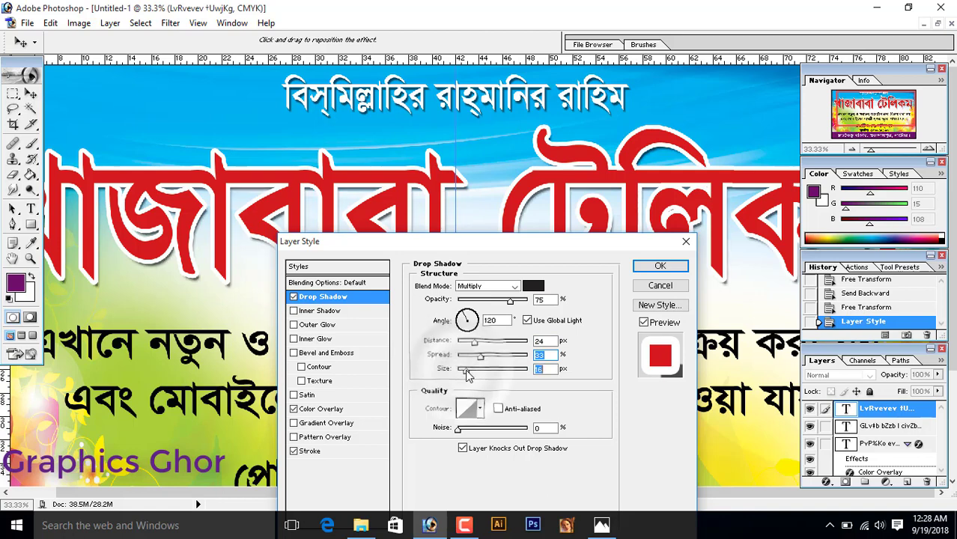
left_click_drag(554, 249, 518, 329)
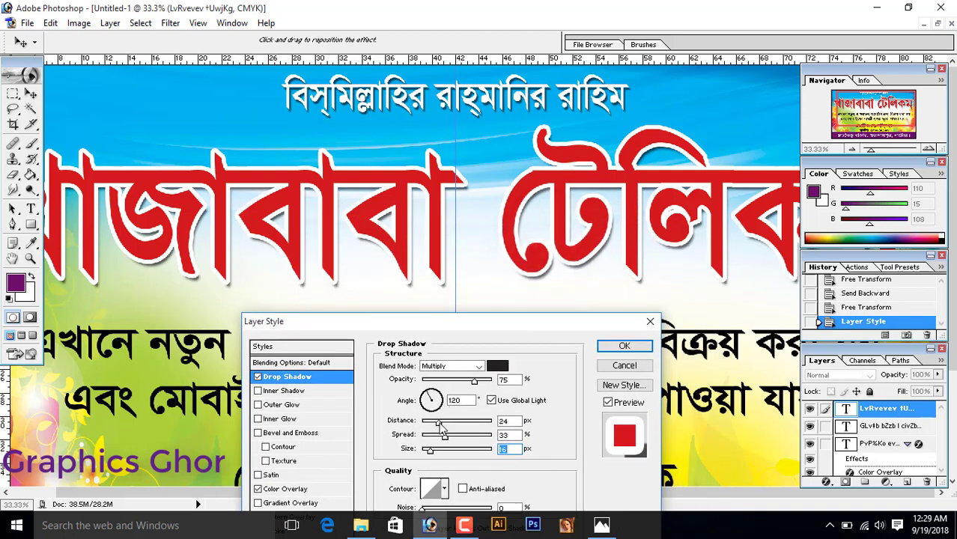
left_click_drag(442, 428, 444, 432)
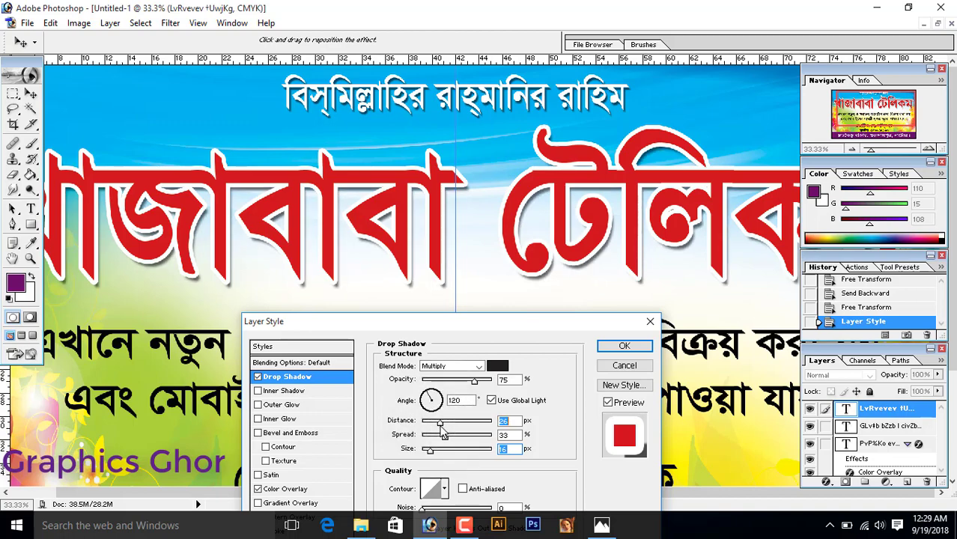
left_click(621, 348)
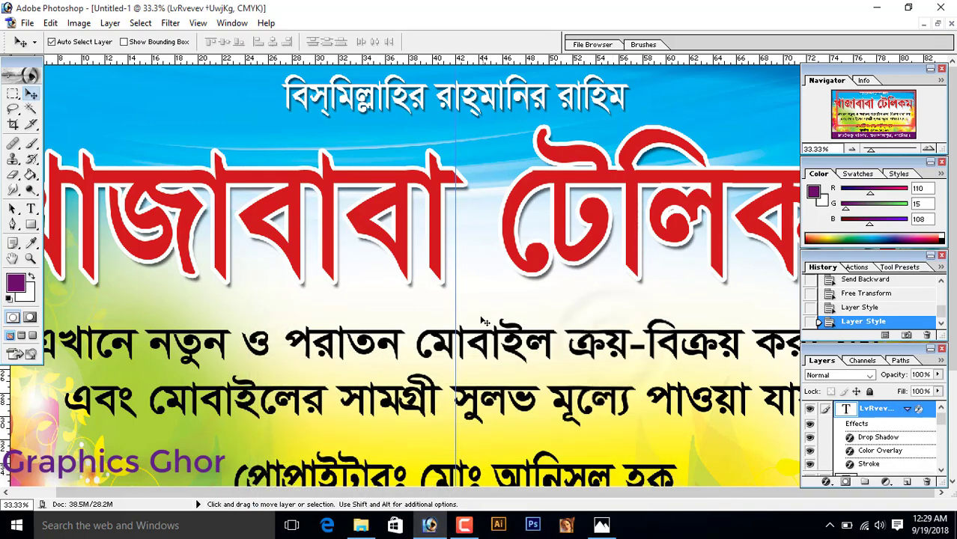
Step: Zoom out to the whole banner and nudge the two-line description text slightly upward
key("alt+space")
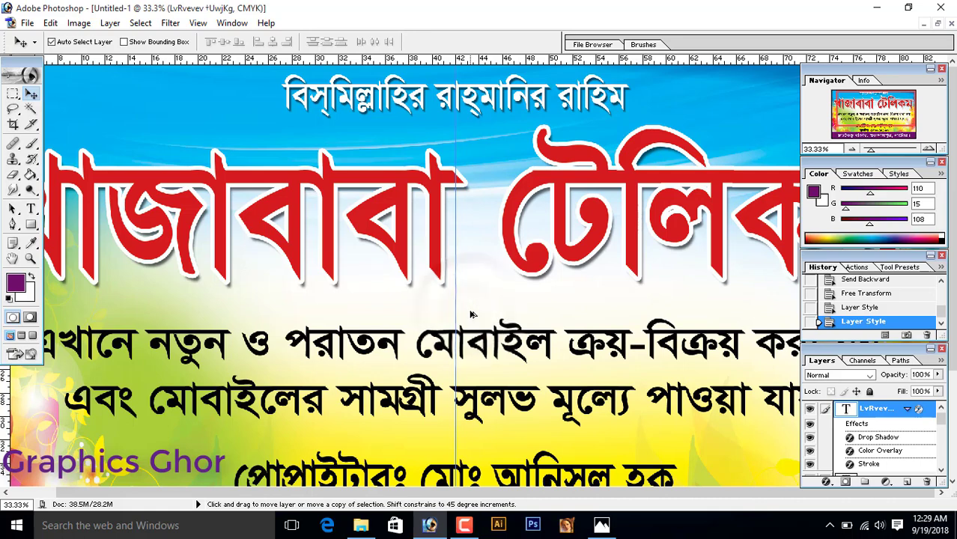
left_click(470, 313, "alt")
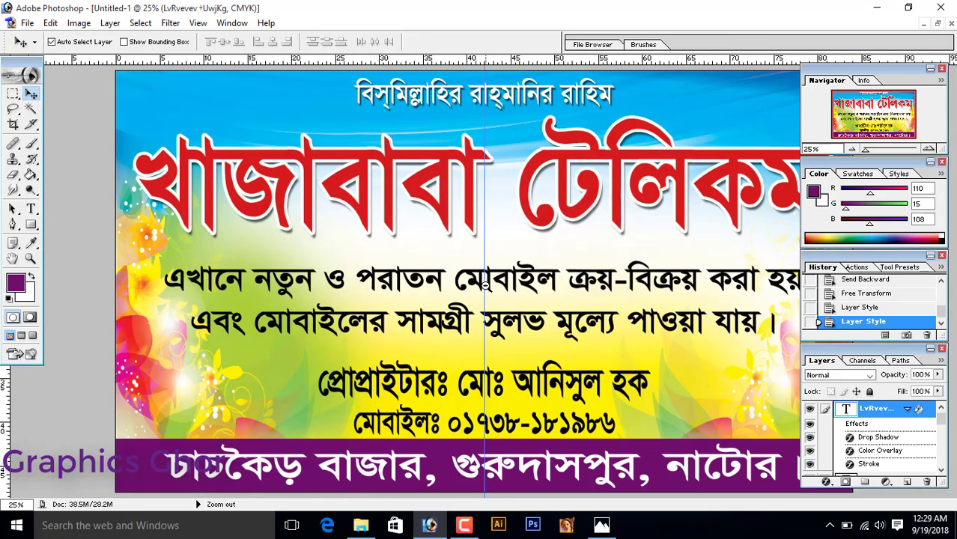
left_click(488, 280, "alt")
left_click(490, 282, "ctrl")
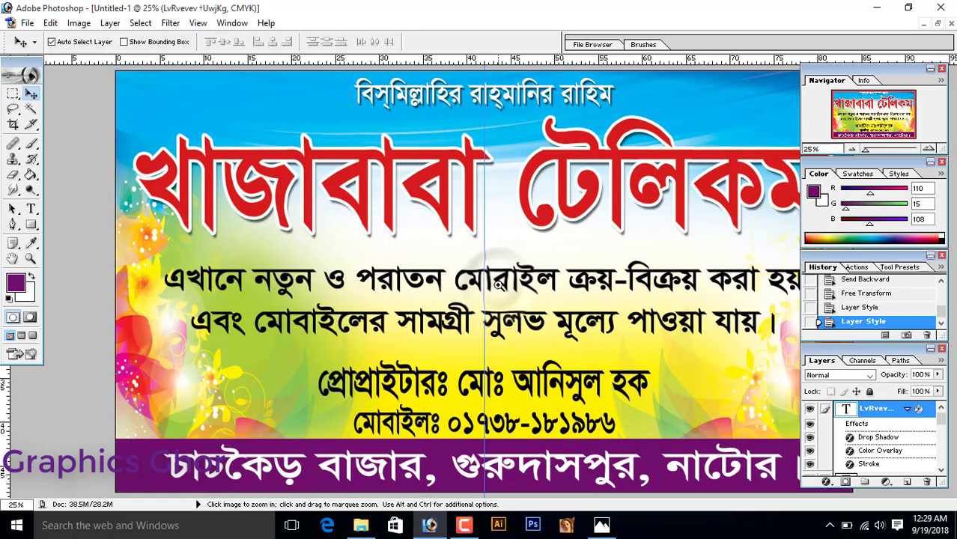
left_click(503, 280)
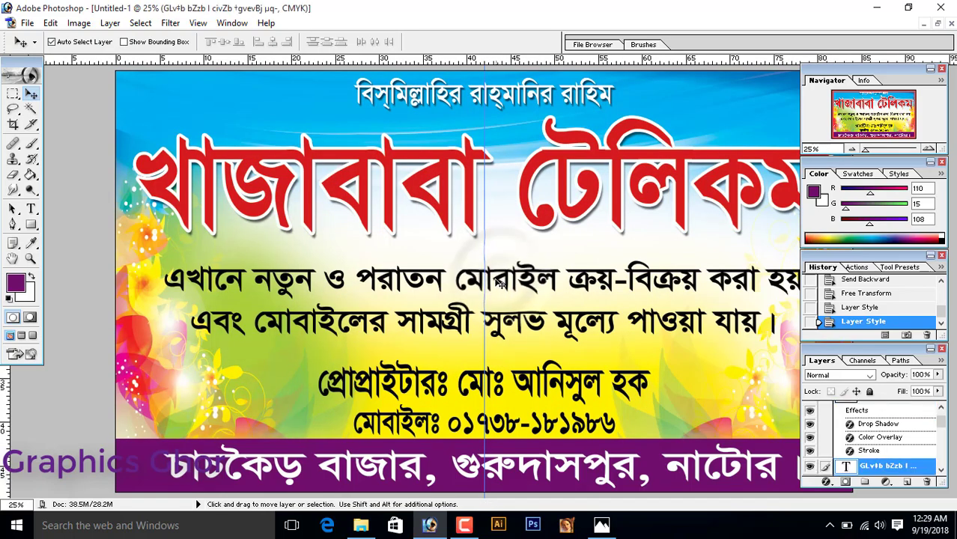
key("Up")
key("Up")
key("Up")
key("Up")
key("Up")
key("Up")
key("Up")
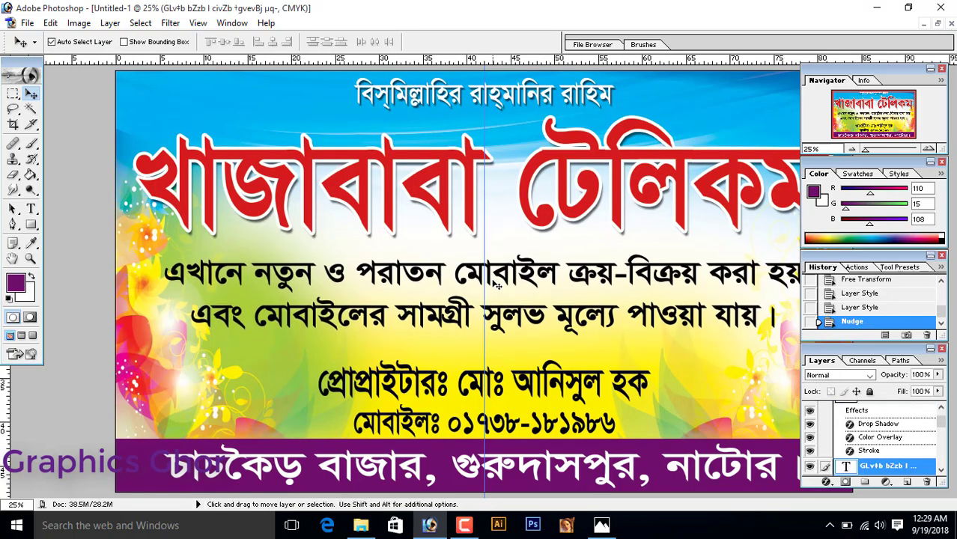
key("Up")
key("Up")
key("Up")
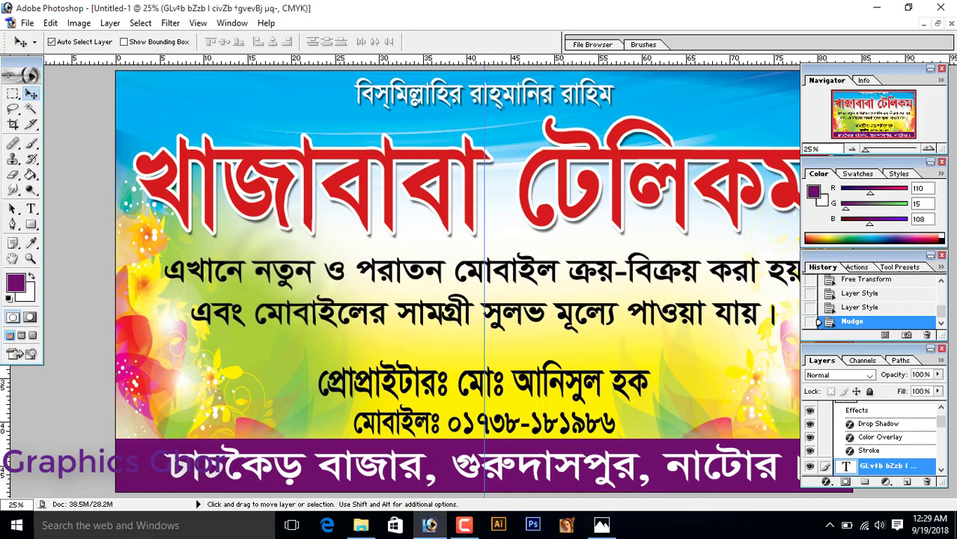
Step: Give the description text layer a dark green Color Overlay
double_click(925, 468)
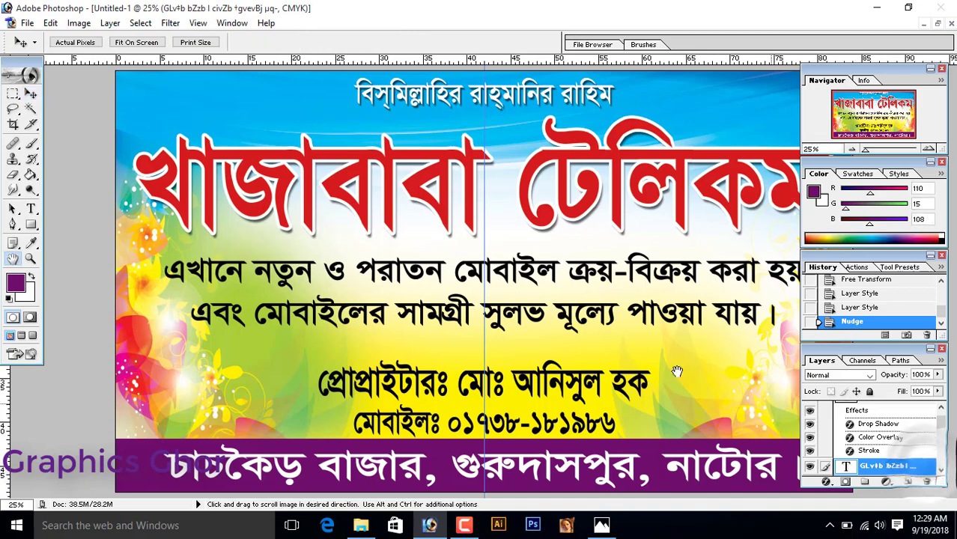
left_click_drag(492, 317, 681, 168)
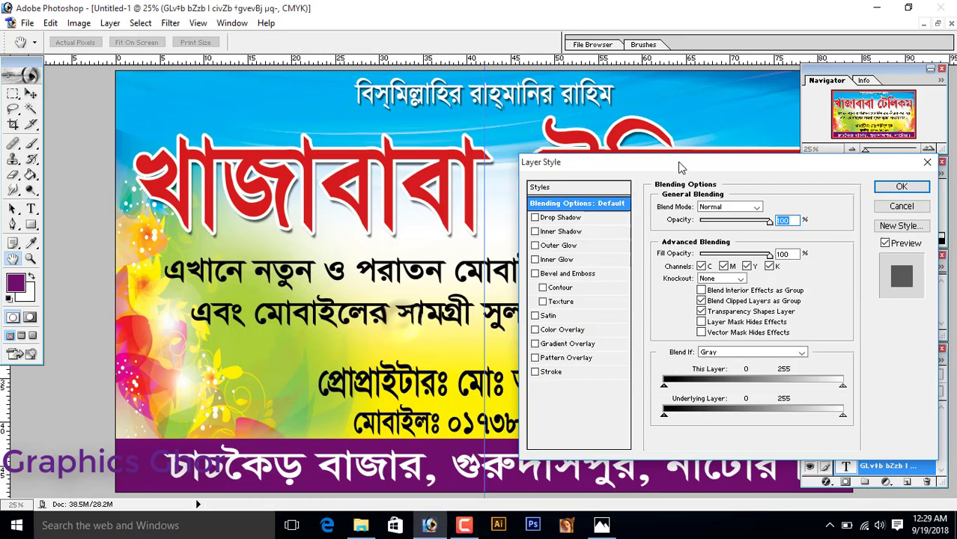
left_click(567, 329)
left_click(776, 209)
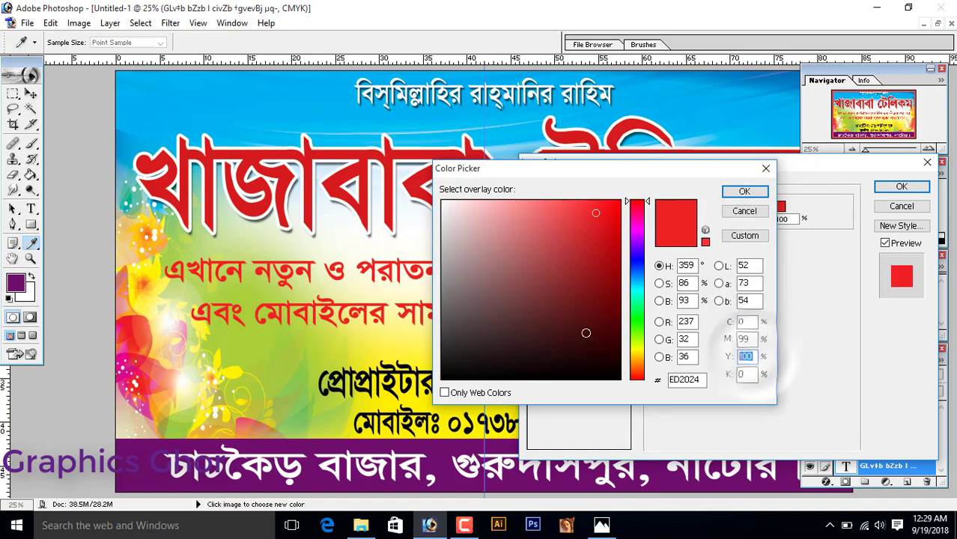
type("100")
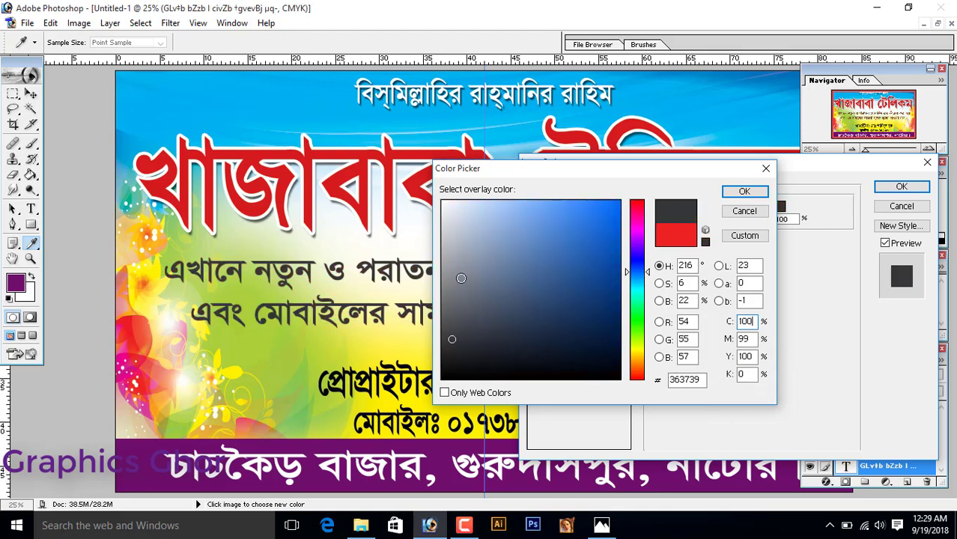
type("0")
key("Tab")
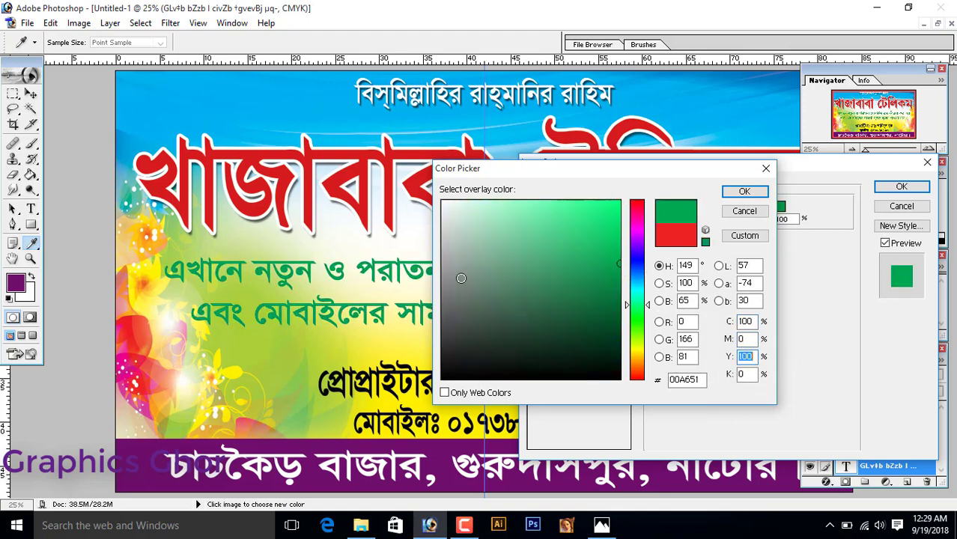
type("30")
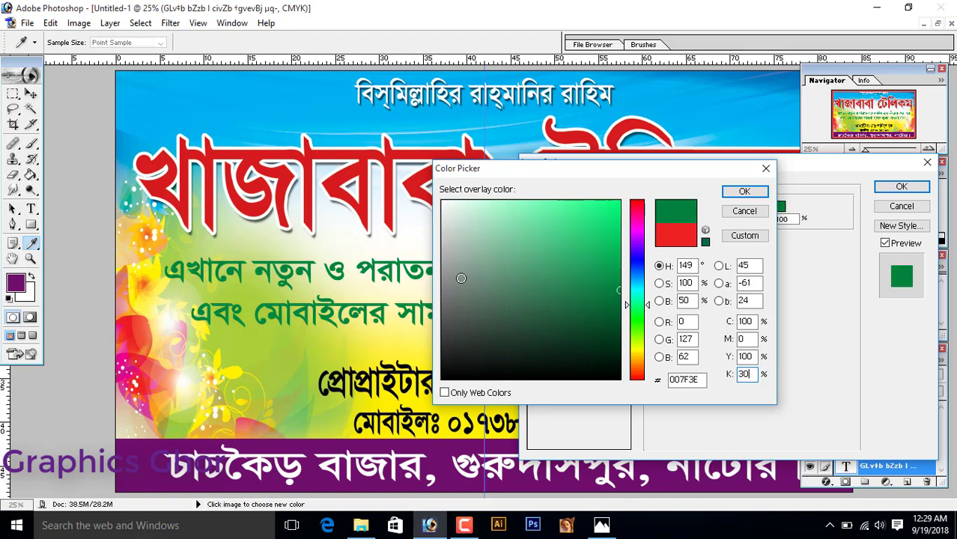
left_click(747, 193)
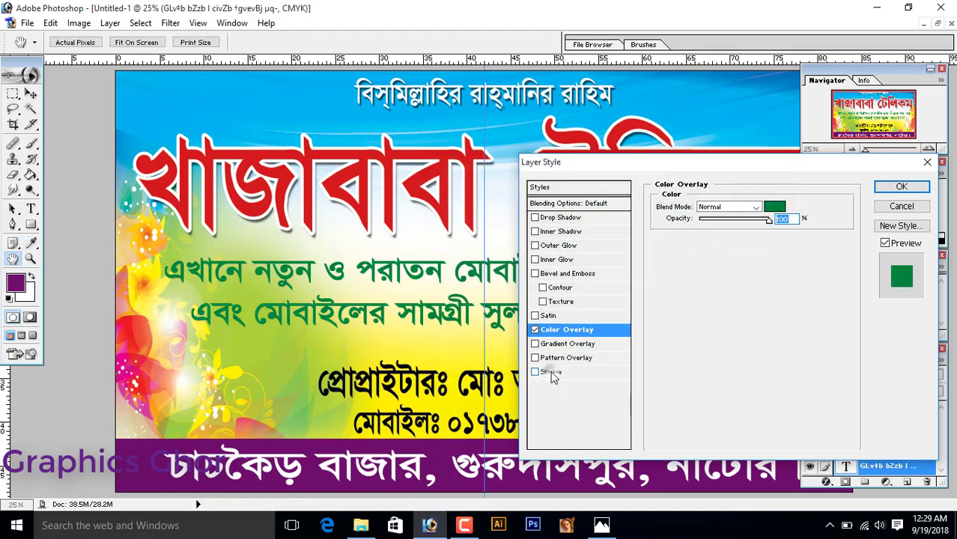
Step: Add a white Stroke of size 11 to the description text
left_click(552, 373)
left_click(687, 316)
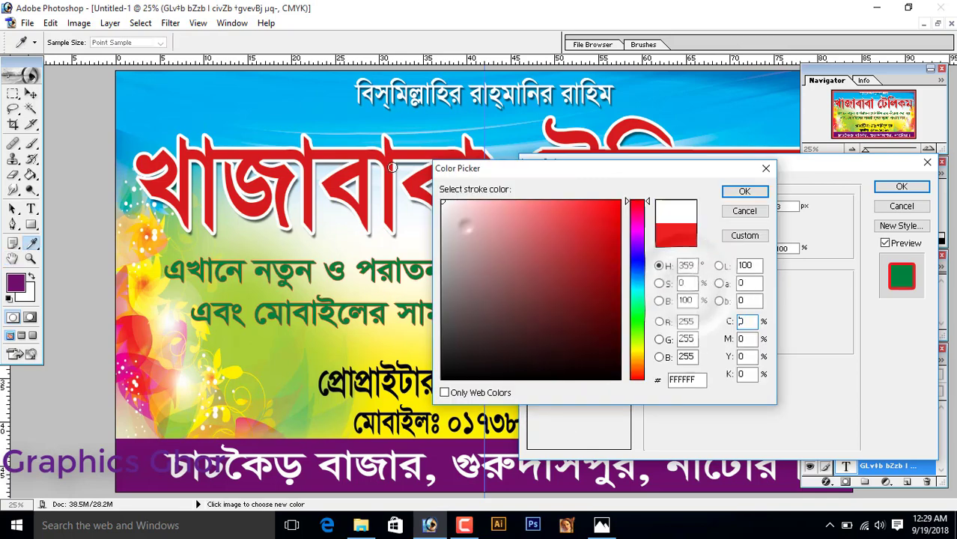
left_click(744, 192)
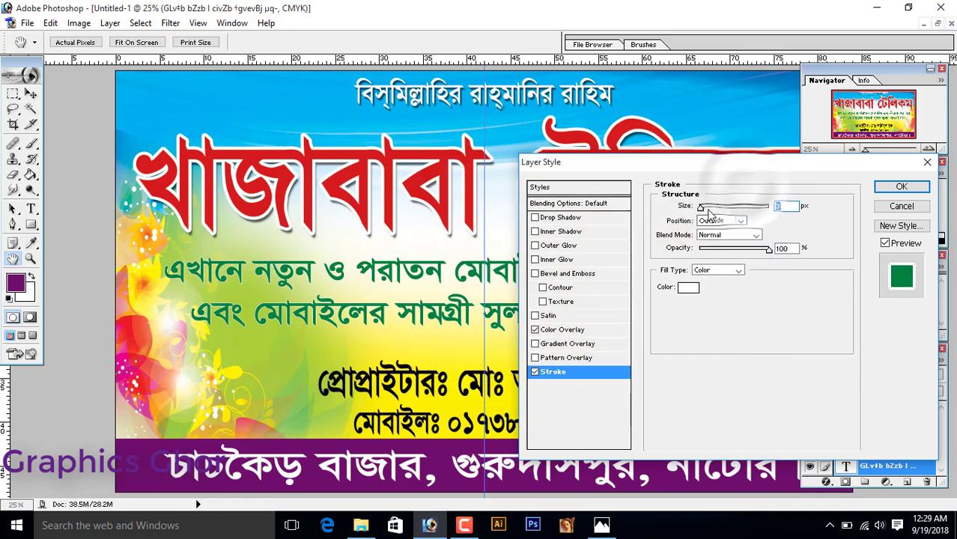
left_click(786, 206)
type("511")
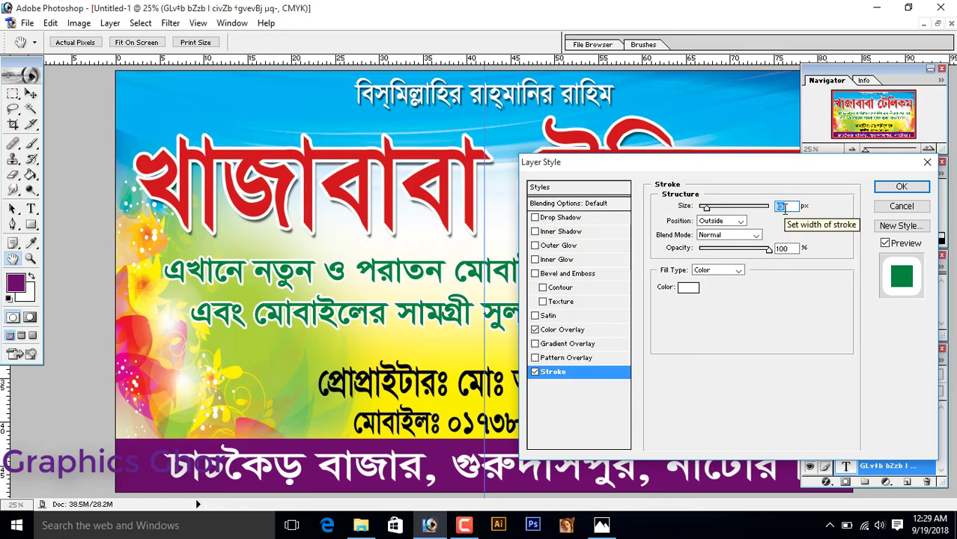
Step: Add a drop shadow with distance 21 px, spread 13% and size 10 px
left_click(565, 217)
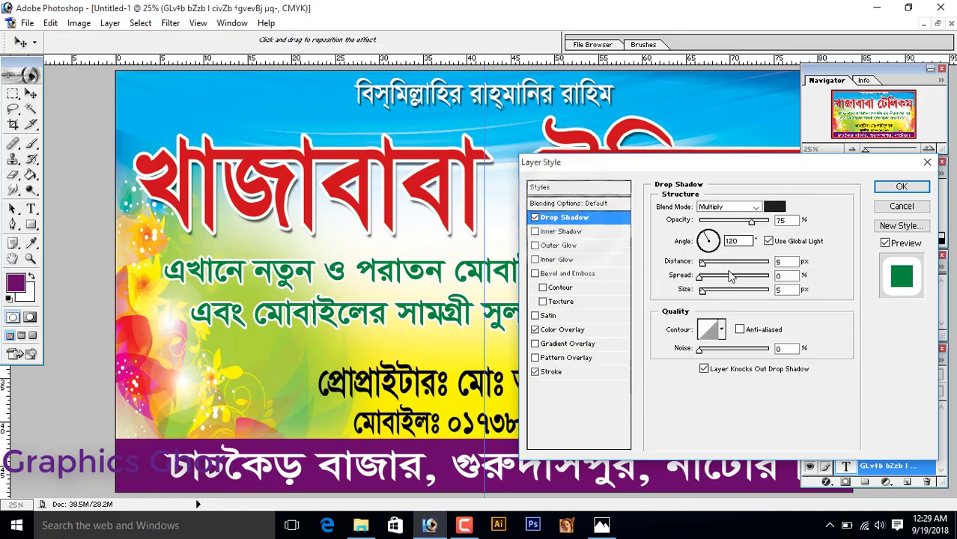
mouse_move(702, 262)
left_mouse_down()
mouse_move(713, 262)
mouse_move(707, 293)
left_mouse_up()
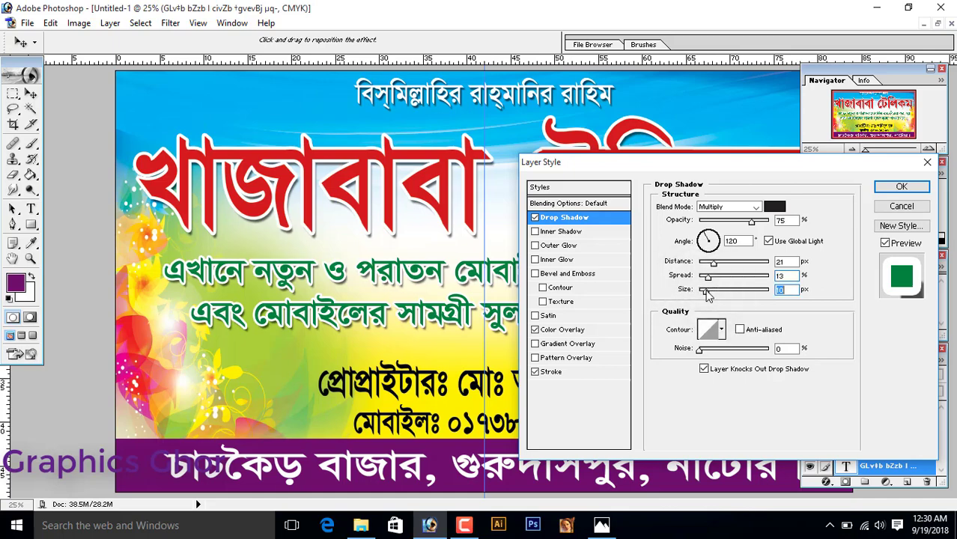
left_click_drag(714, 182, 367, 215)
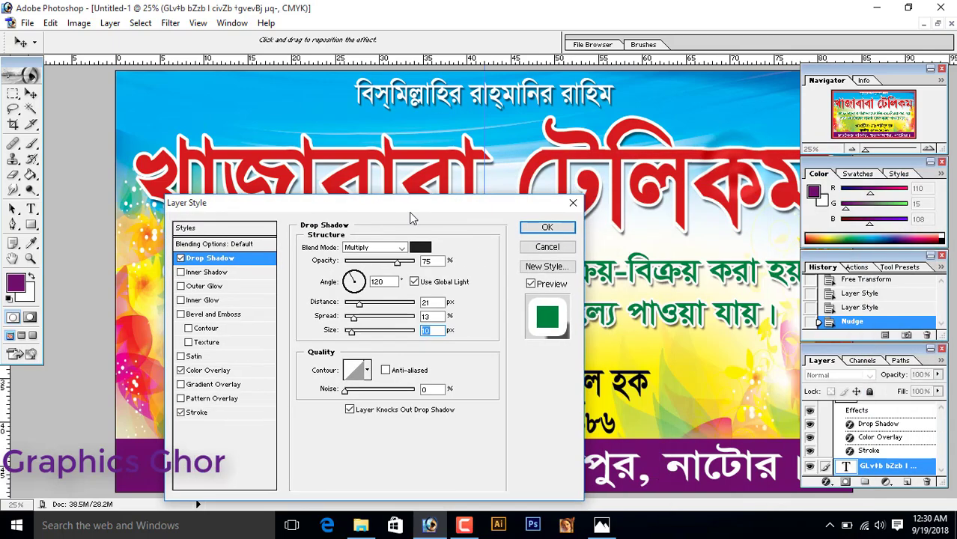
left_click(543, 221)
Step: Drag the proprietor name and mobile number lines upward above the purple address bar
left_click(632, 334)
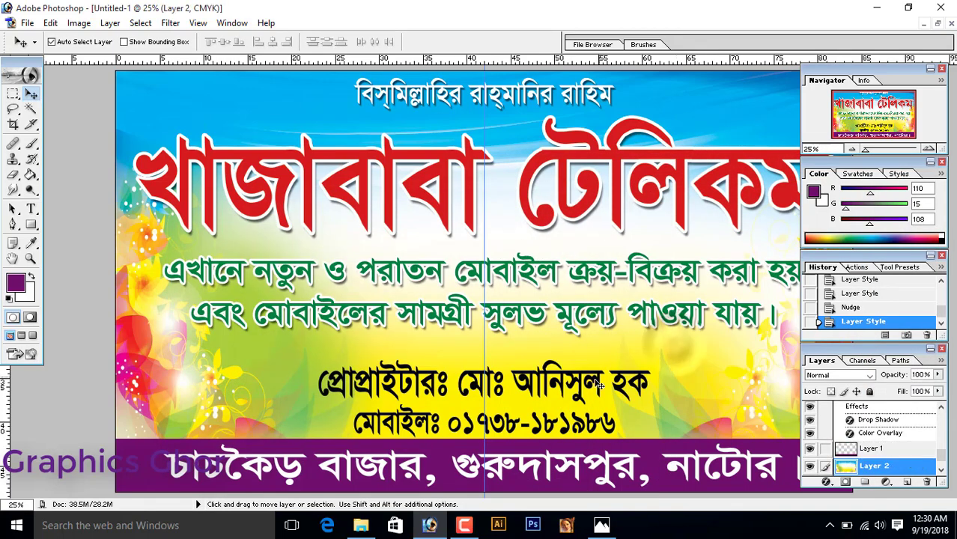
left_click_drag(579, 386, 571, 377)
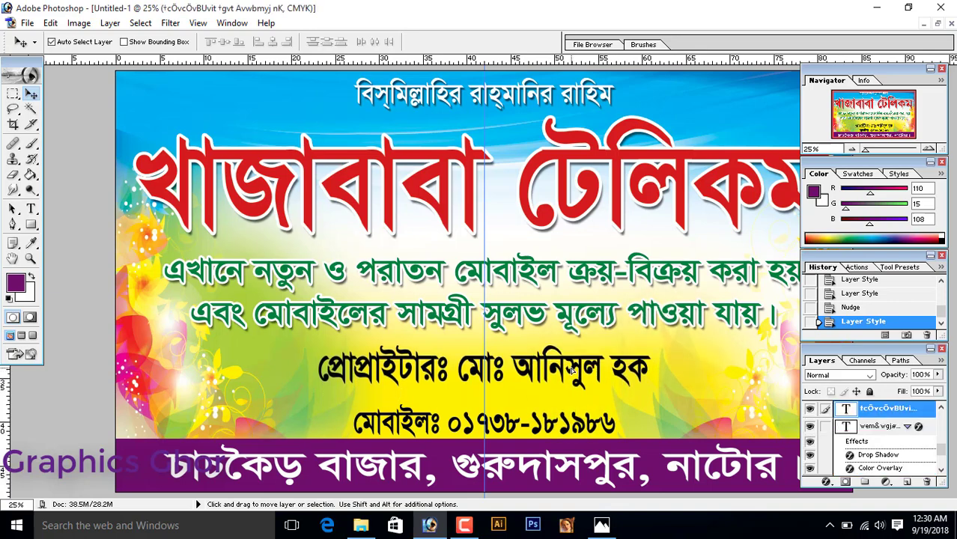
left_click_drag(571, 377, 571, 369)
left_click_drag(549, 425, 551, 410)
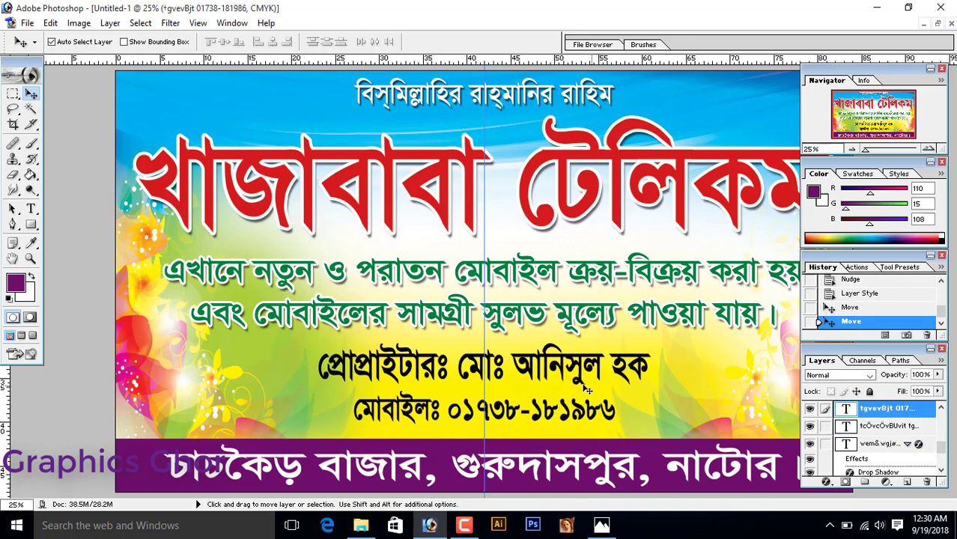
Step: Zoom out, fine-tune the proprietor line with arrow nudges, and select the topmost text layer
key("ctrl+minus")
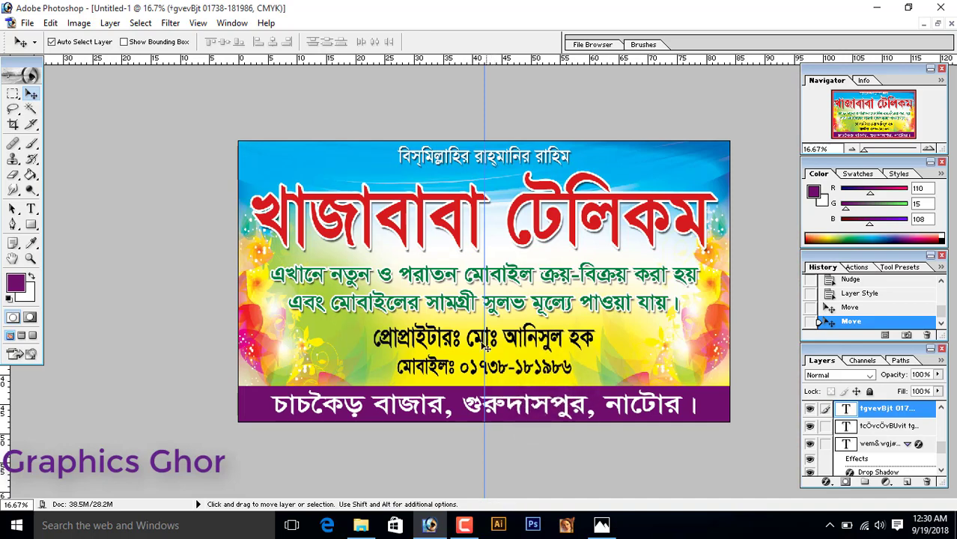
left_click(483, 342)
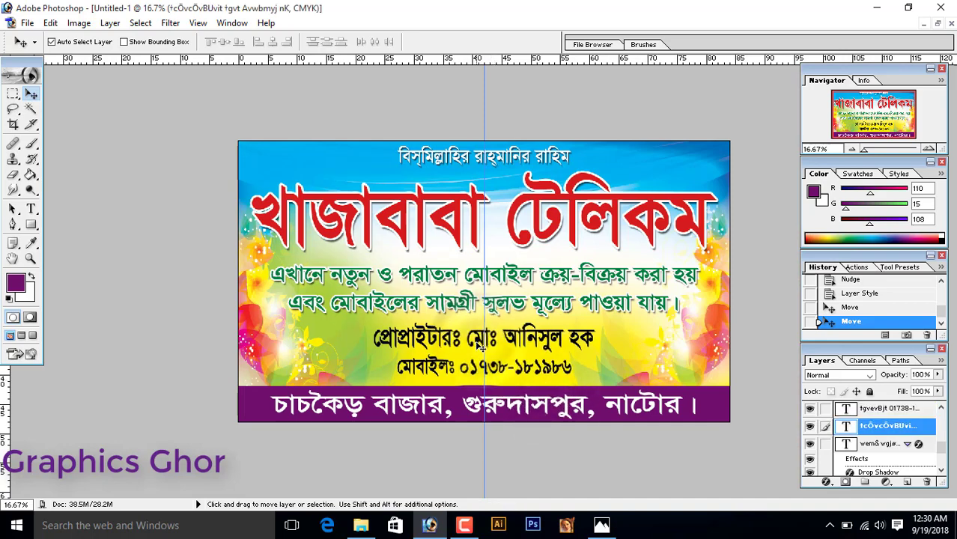
key("Up")
key("Down")
key("Down")
key("Down")
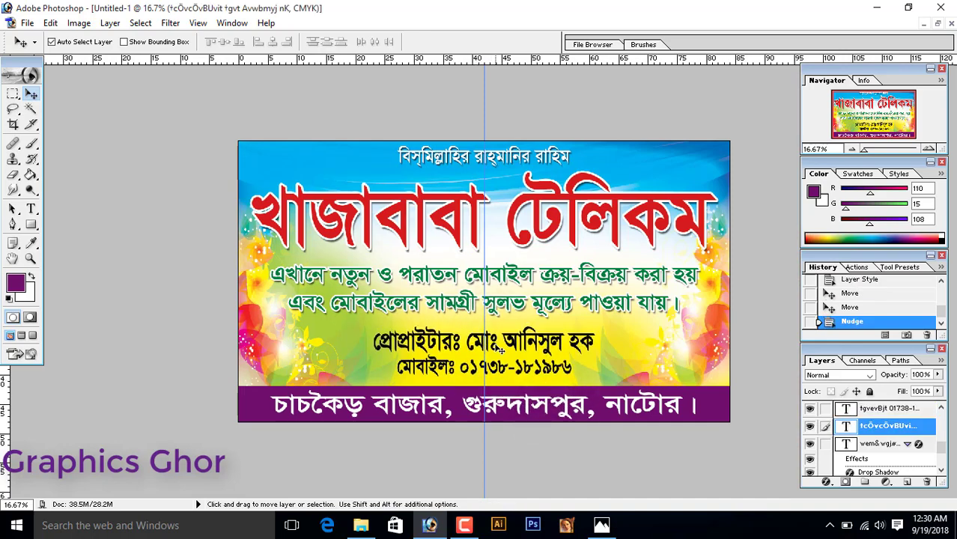
left_click(880, 408)
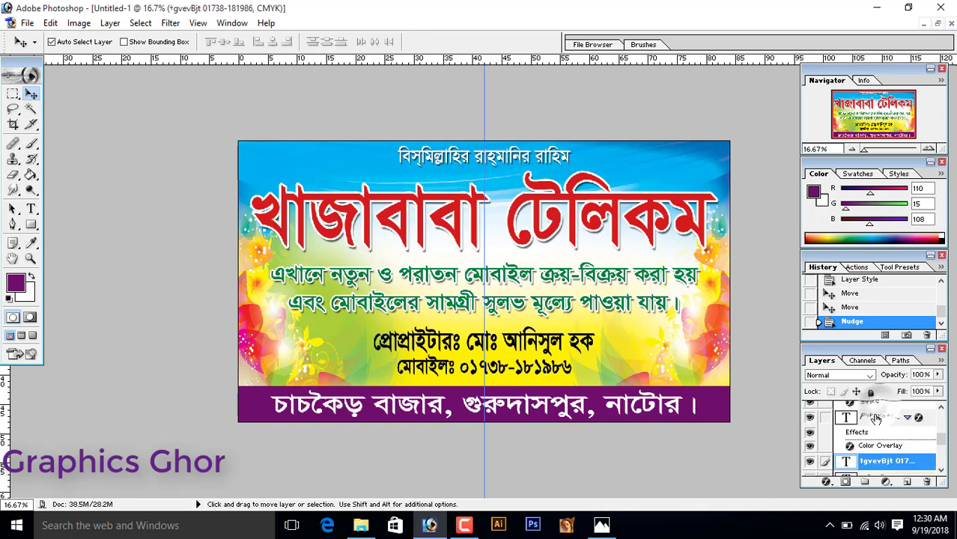
scroll(884, 442, "down", 3)
left_click(876, 409)
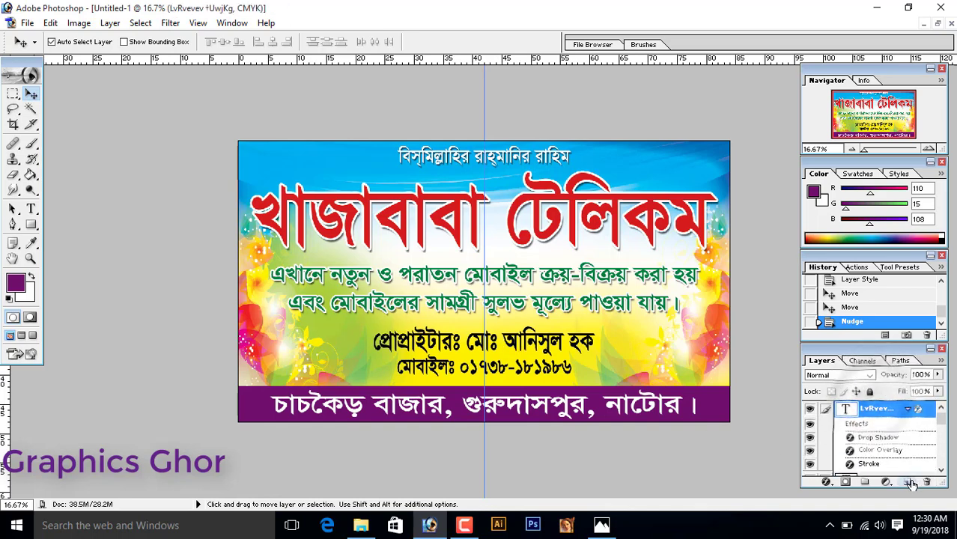
Step: Add a new layer and make a rounded-rectangle selection around the proprietor and mobile lines
left_click(906, 482)
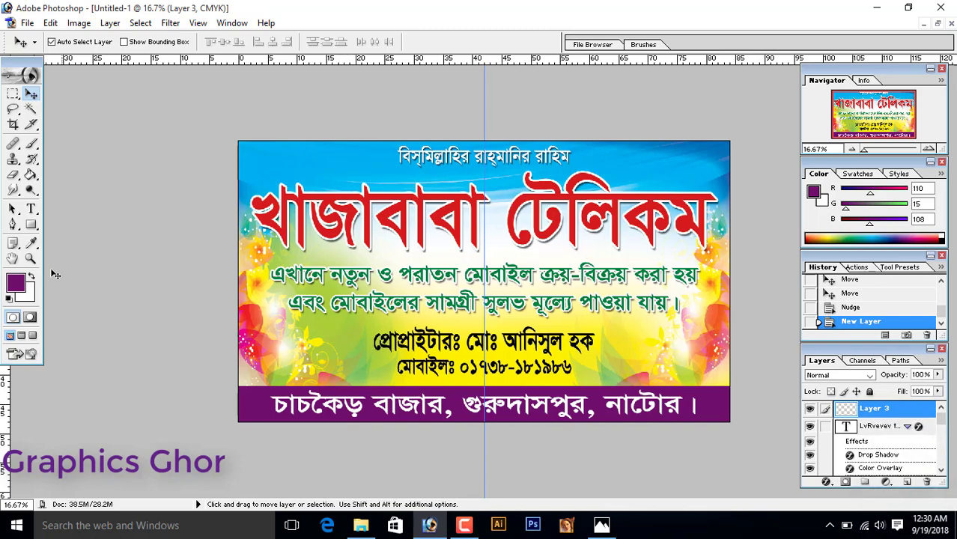
left_click(32, 227)
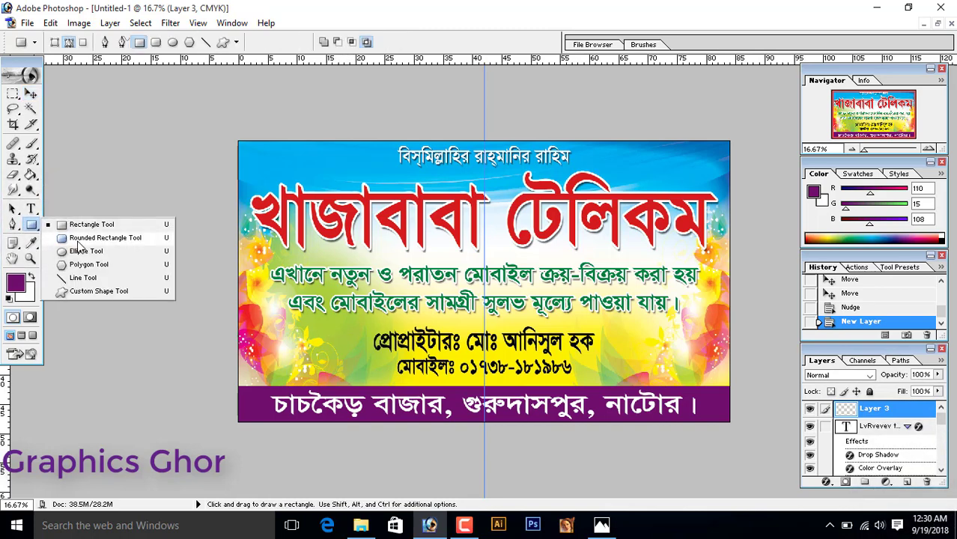
left_click(77, 239)
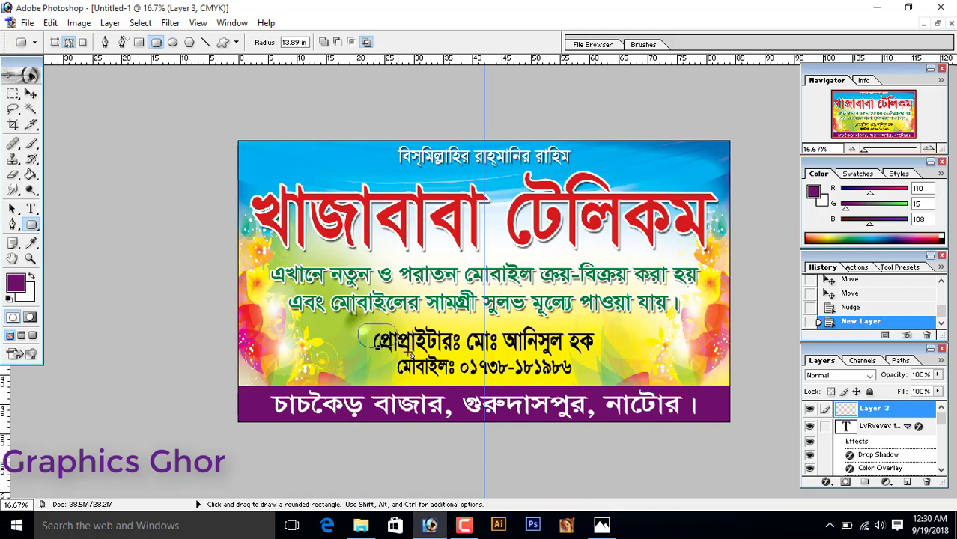
left_click_drag(410, 356, 621, 383)
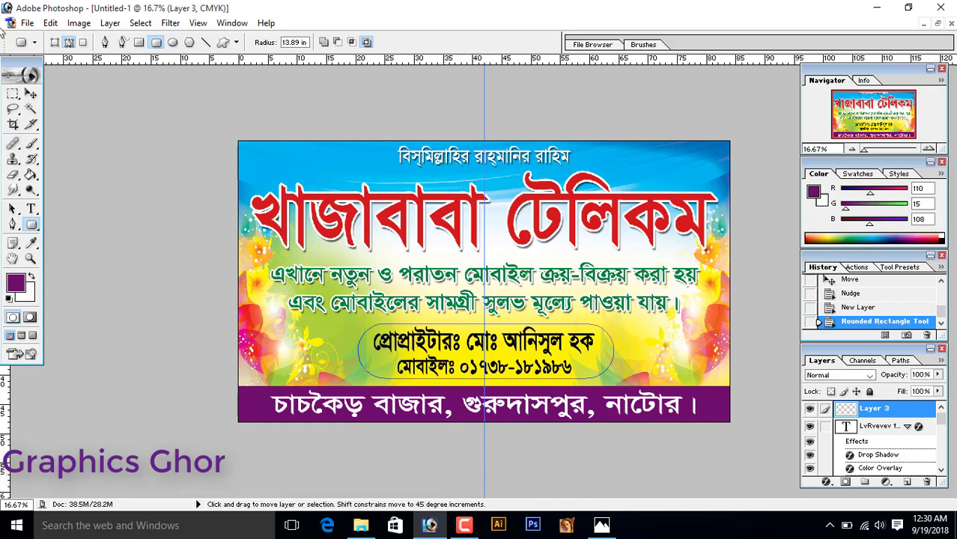
key("ctrl+Return")
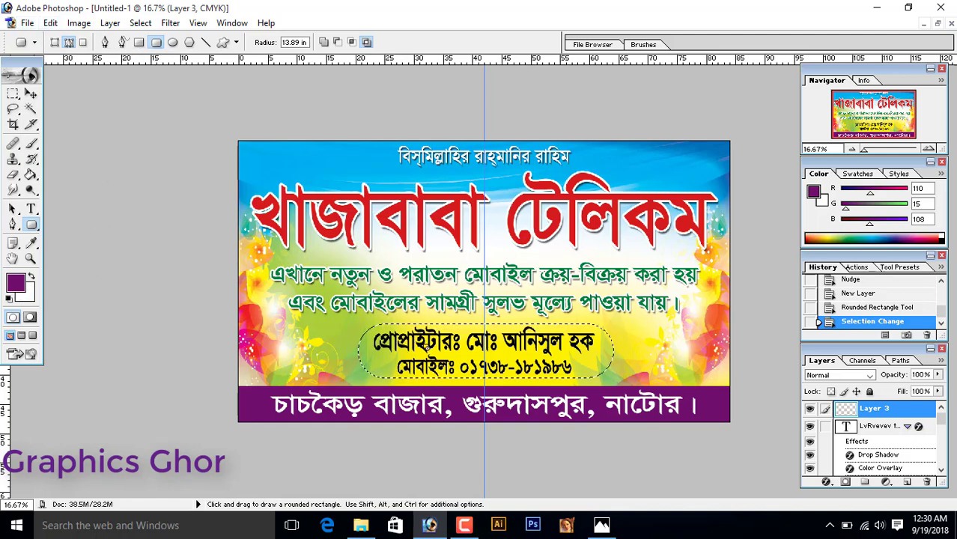
left_click(16, 283)
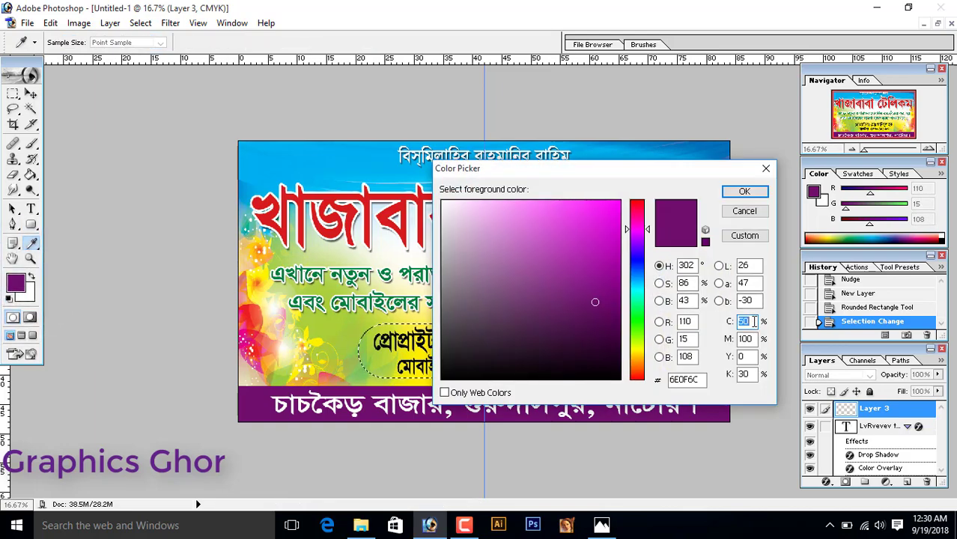
Step: Set the foreground colour to a fully saturated red
type("100")
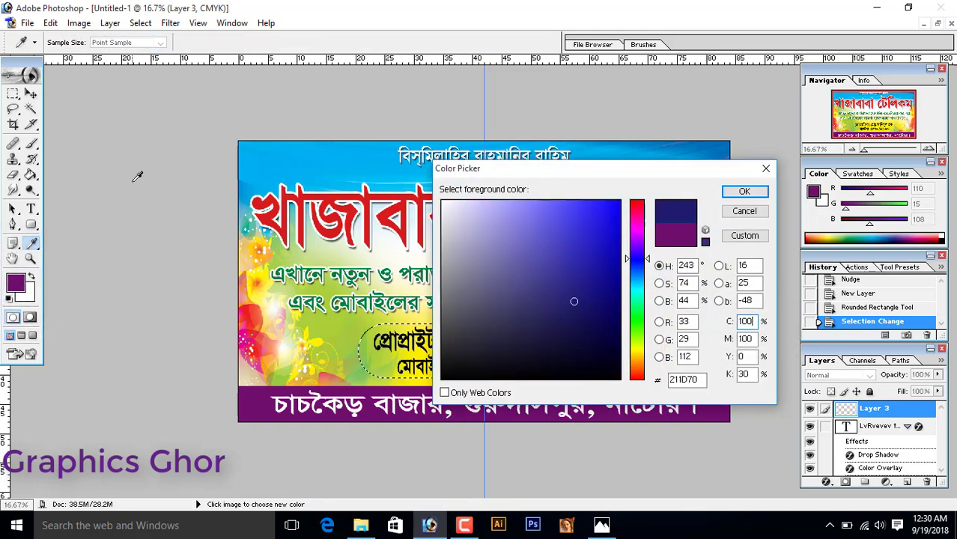
key("Tab")
type("0")
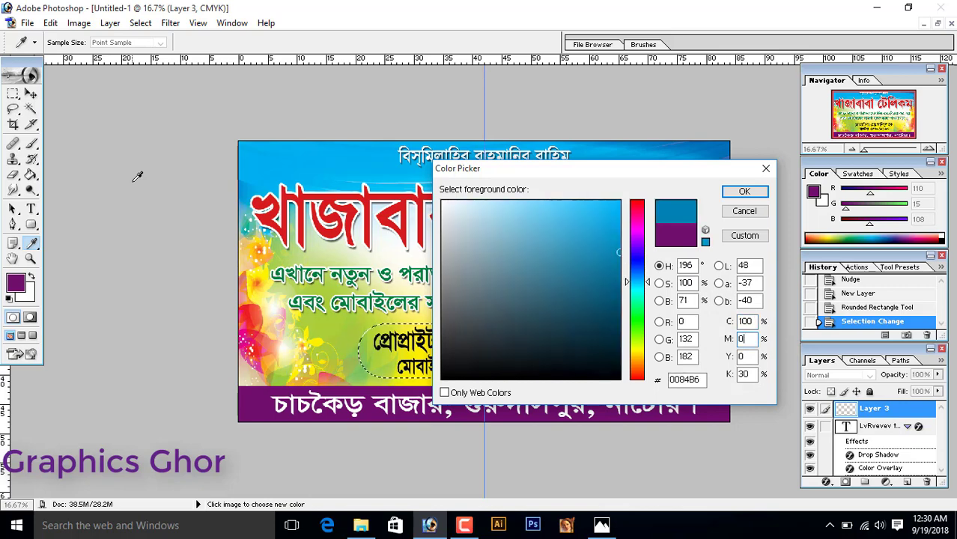
type("0")
key("Tab")
type("10")
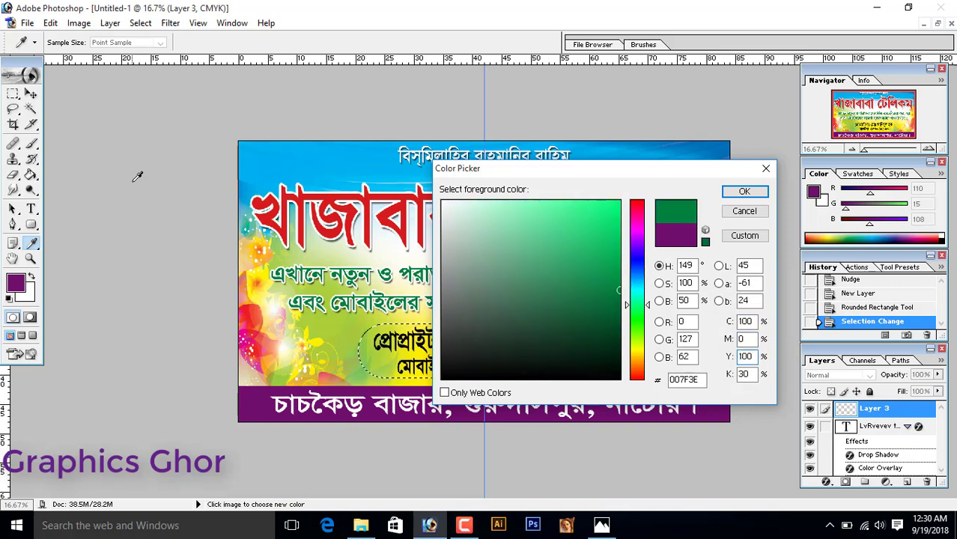
type("0")
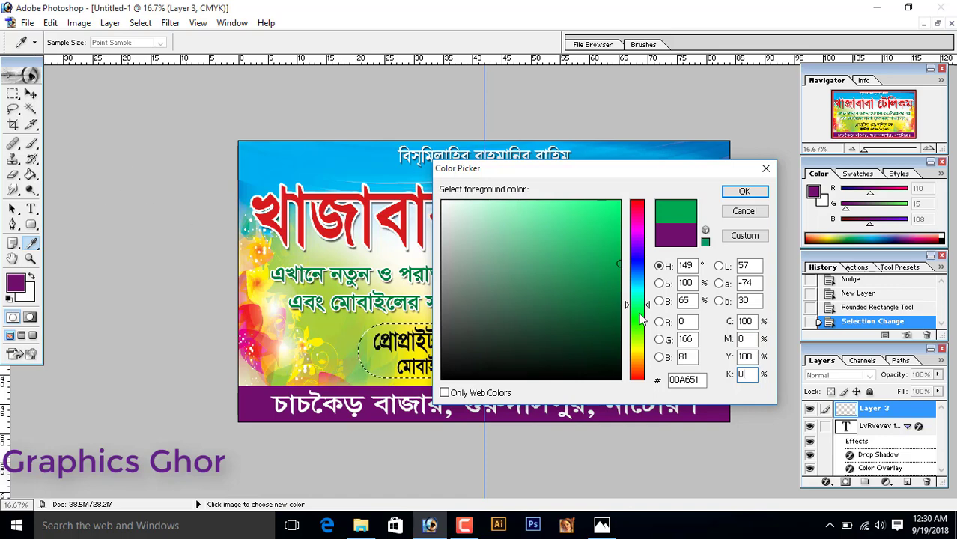
key("shift+Tab")
key("shift+Tab")
type("10")
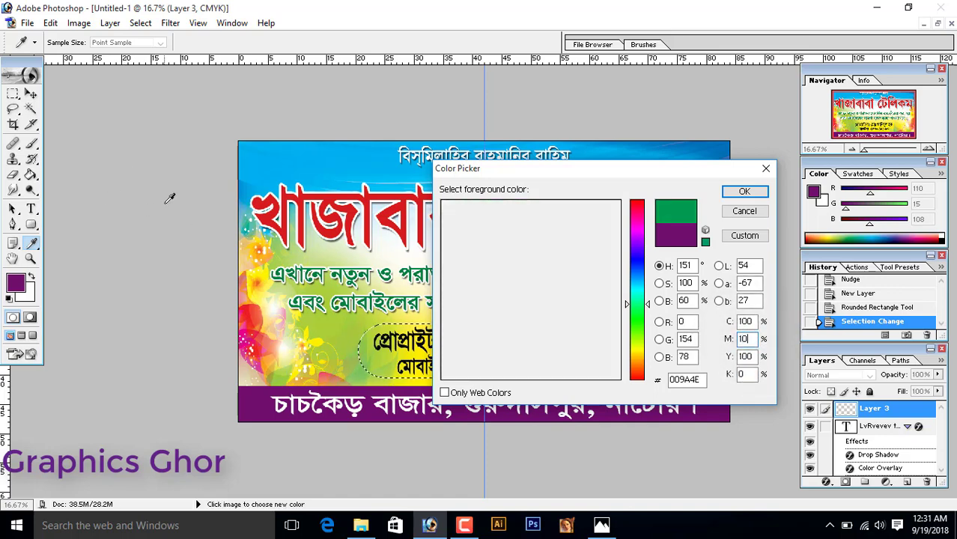
type("0")
key("Tab")
type("0")
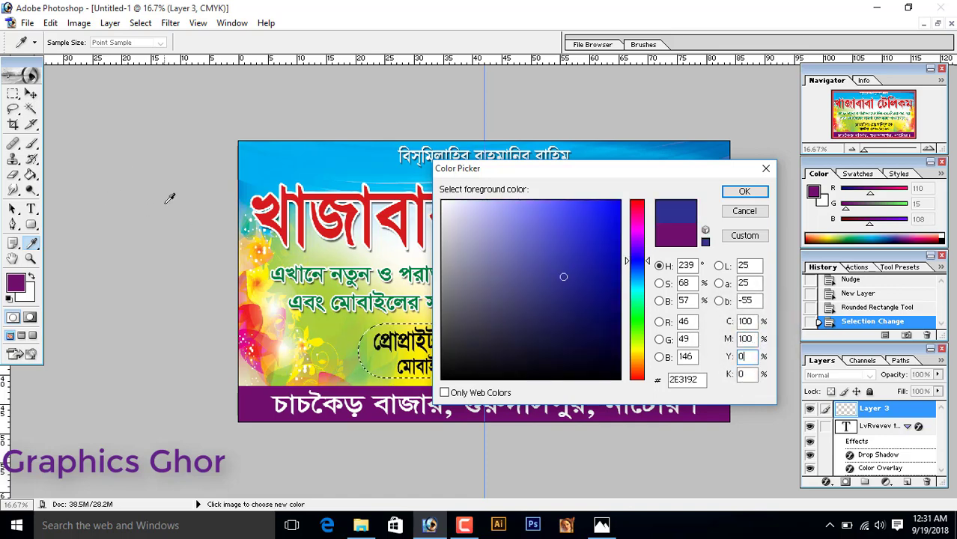
left_click(635, 190)
left_click_drag(620, 222, 623, 199)
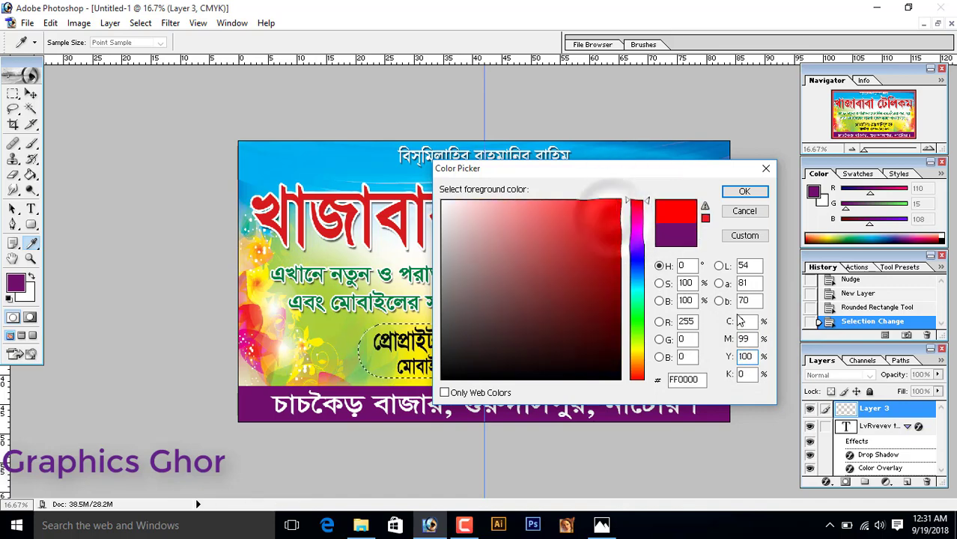
type("100")
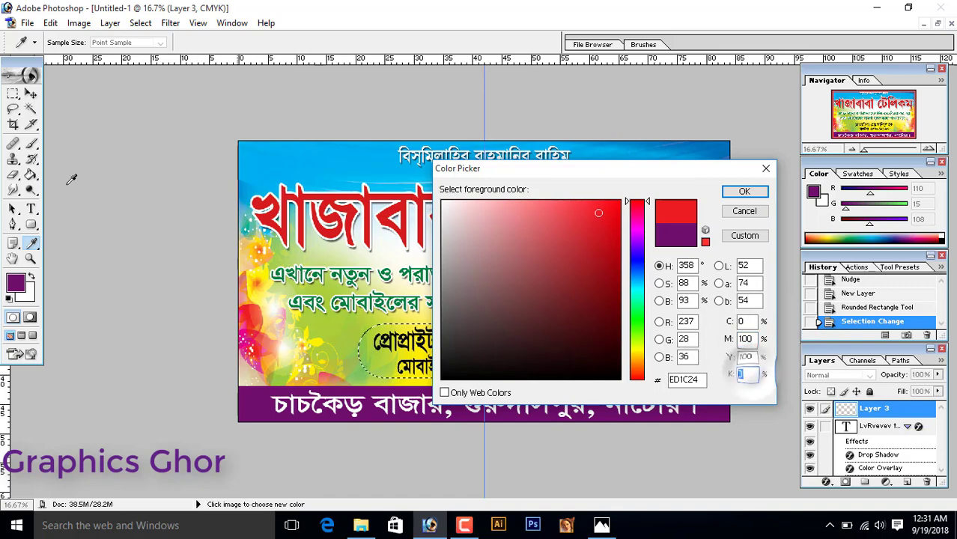
type("20")
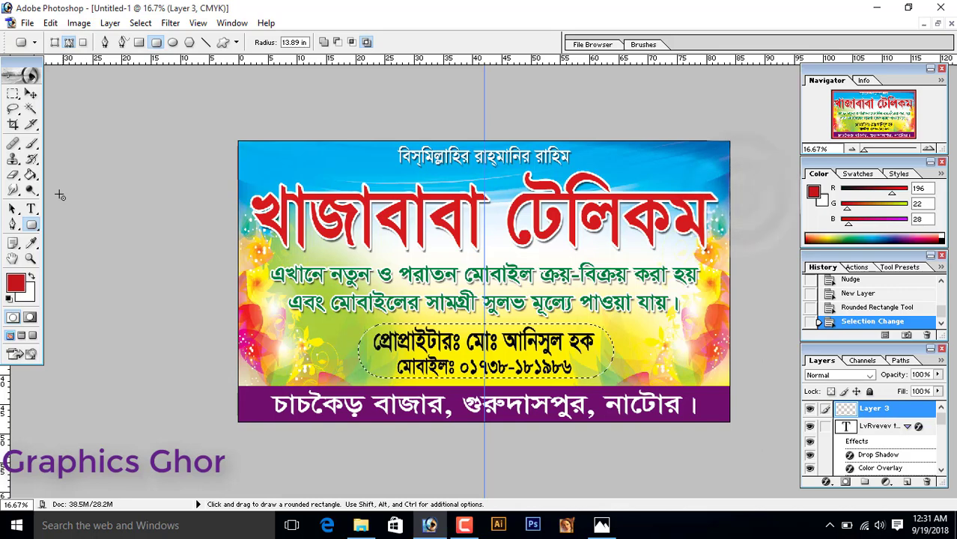
Step: Fill the rounded selection with red, deselect, and send the red panel behind the text layers
left_click(31, 175)
left_click(601, 355)
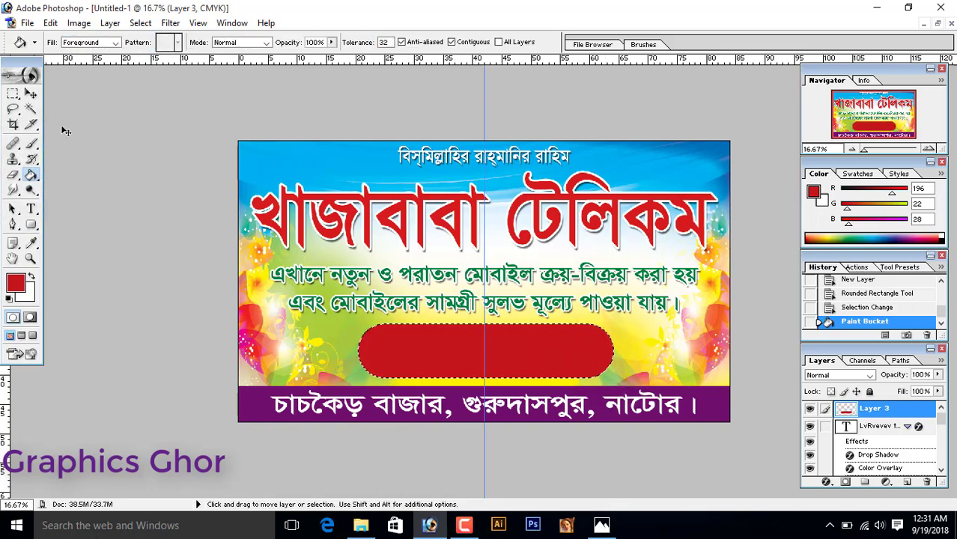
key("ctrl+d")
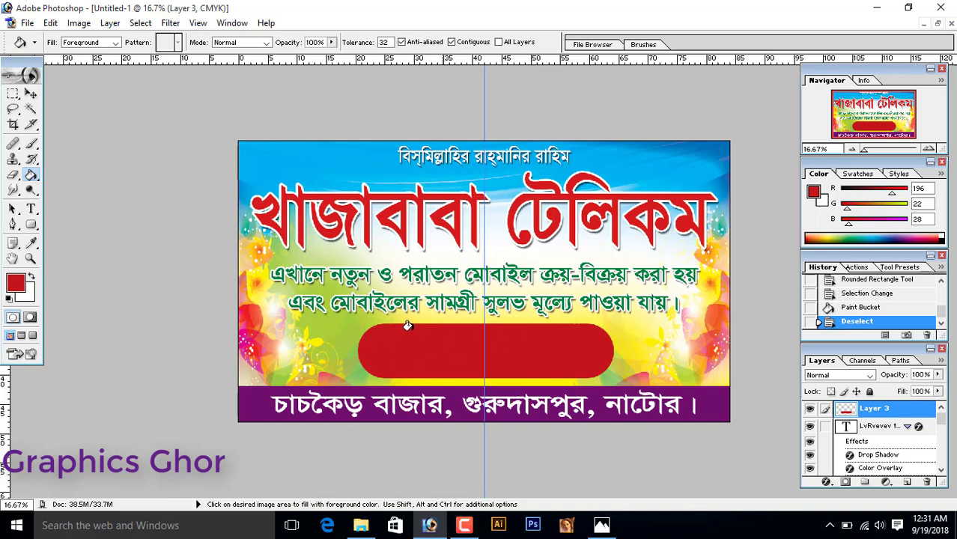
left_click(31, 93)
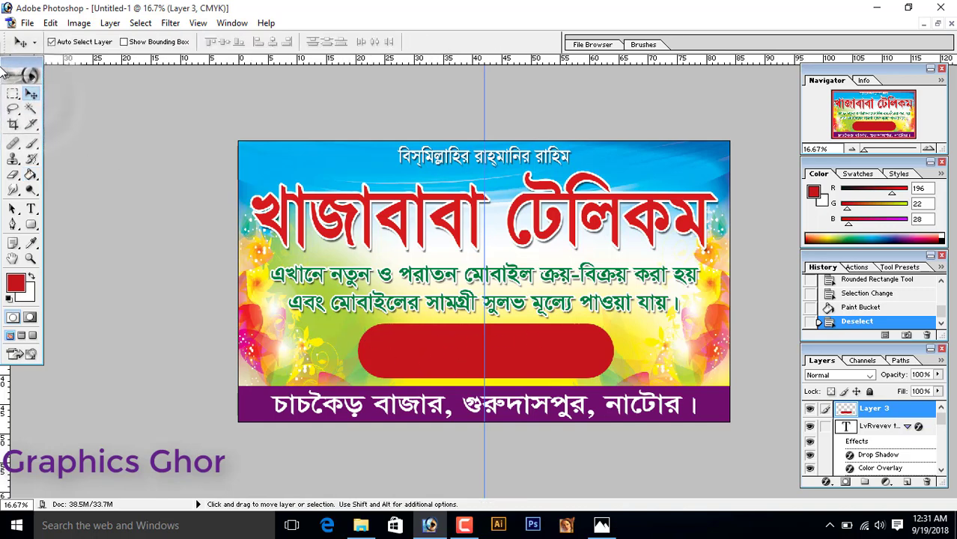
key("ctrl+bracketleft")
key("ctrl+bracketleft")
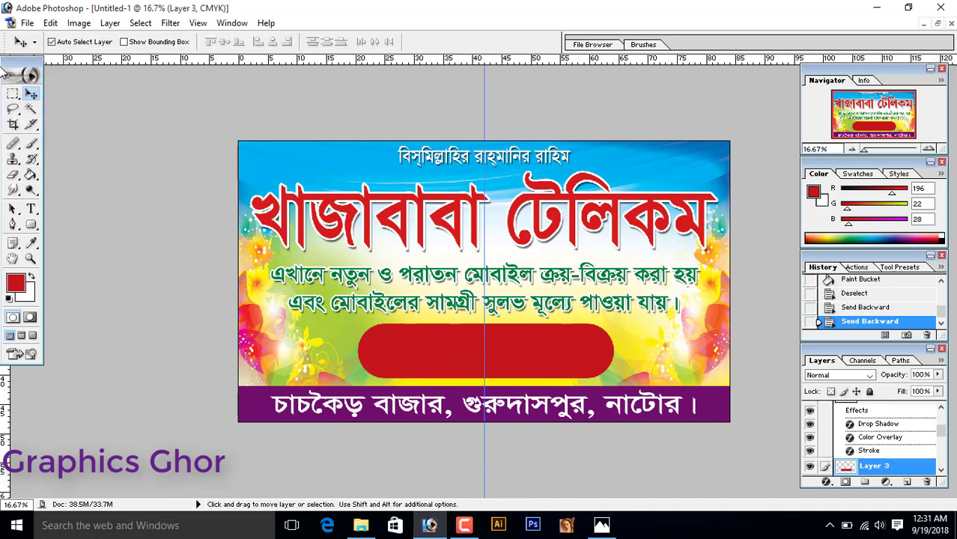
key("ctrl+bracketleft")
key("ctrl+bracketleft")
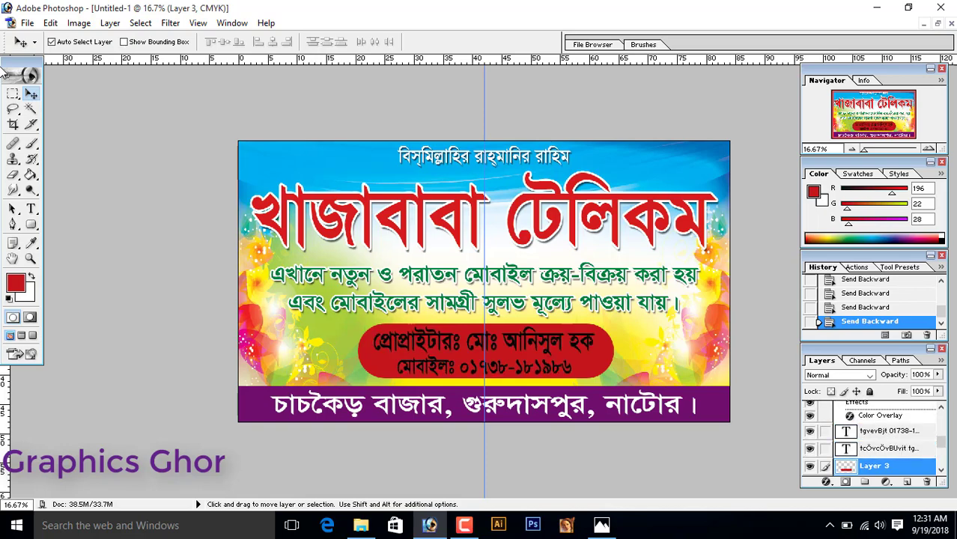
Step: Glance at the reference banner photo, then return to the foreground colour chooser
left_click(599, 527)
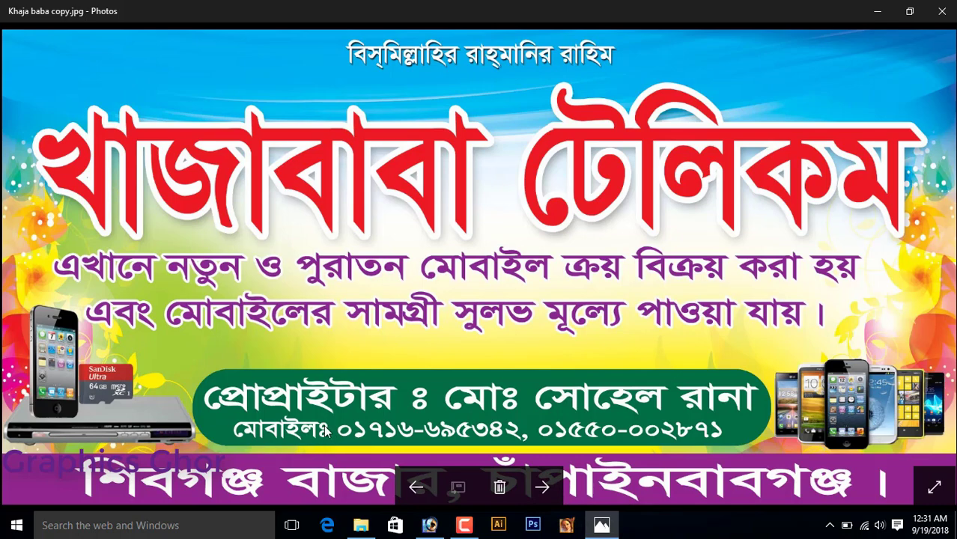
left_click(601, 526)
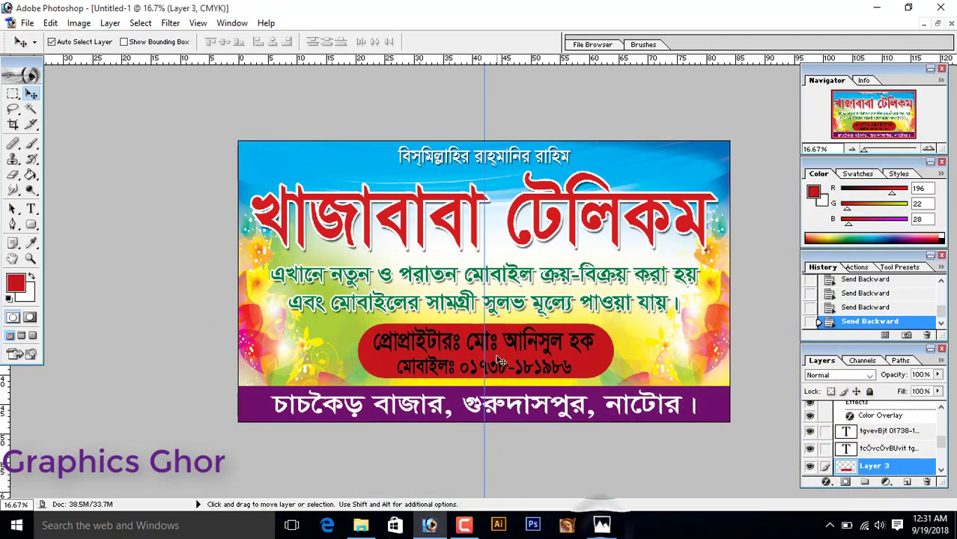
left_click(16, 283)
Step: Set the foreground colour to a dark green (C100 M0 Y100)
left_click(636, 320)
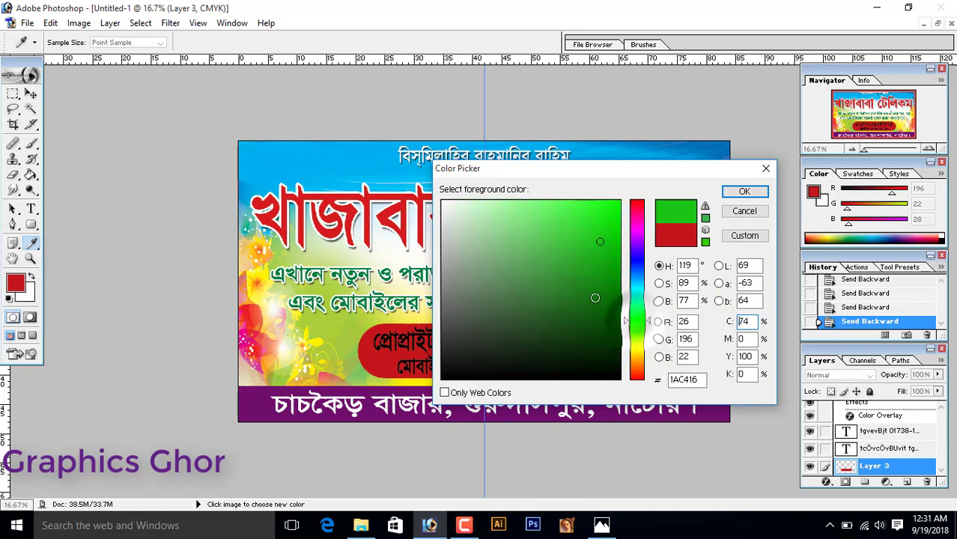
left_click_drag(594, 298, 618, 305)
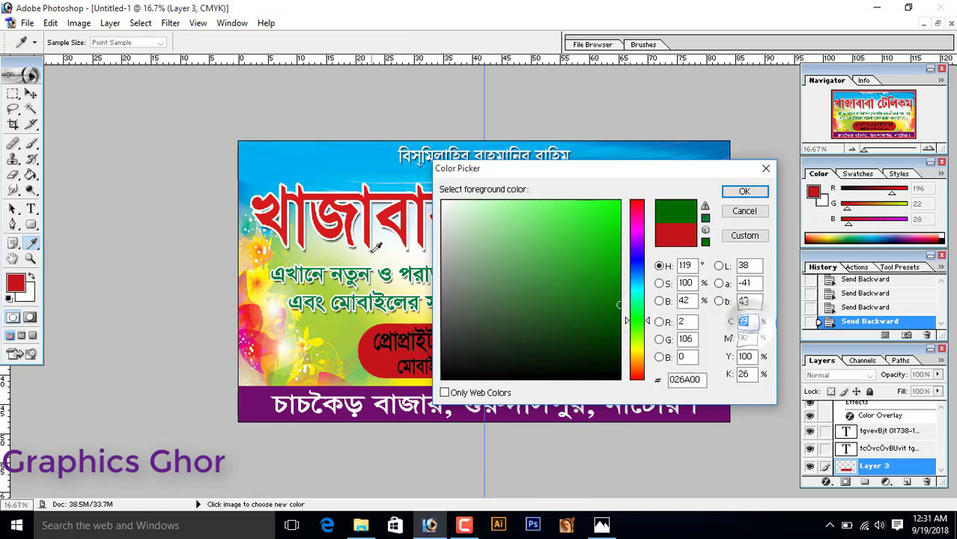
type("100")
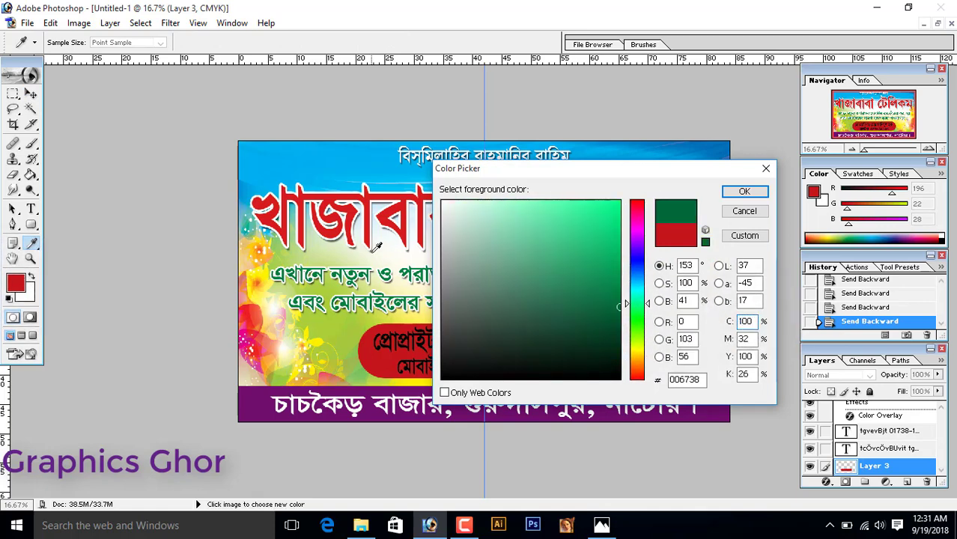
type("0")
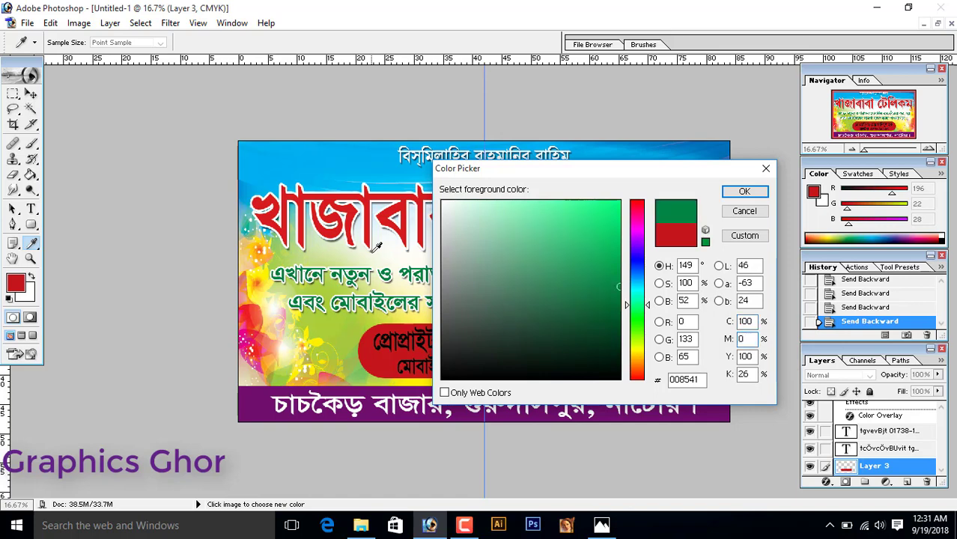
key("Tab")
type("10")
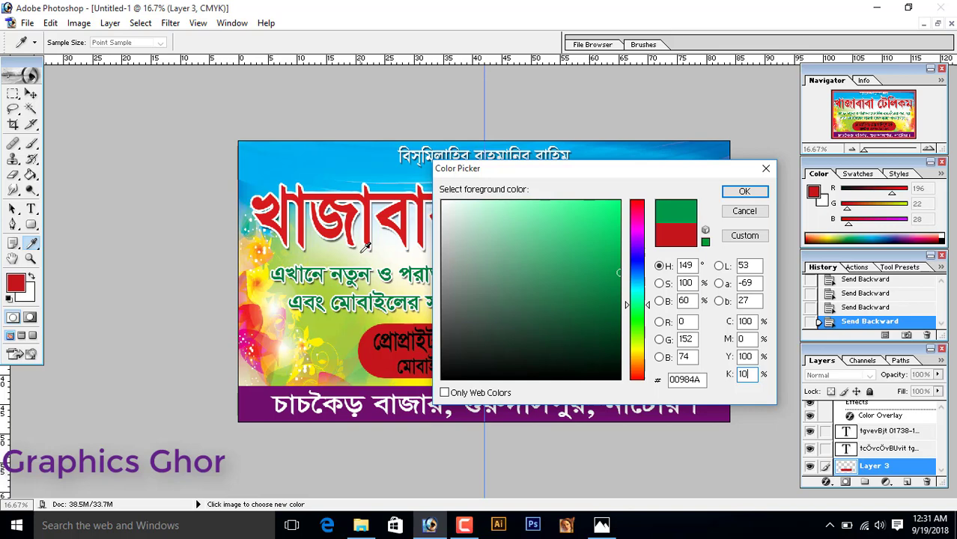
key("Return")
Step: Paint-bucket fill the red proprietor bar green, then select the proprietor name text layer
key("v")
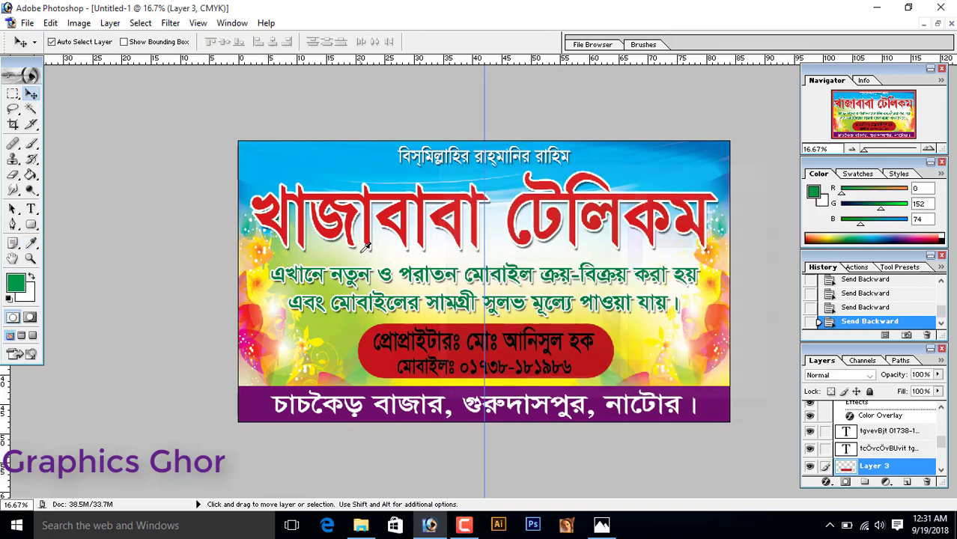
left_click(32, 175)
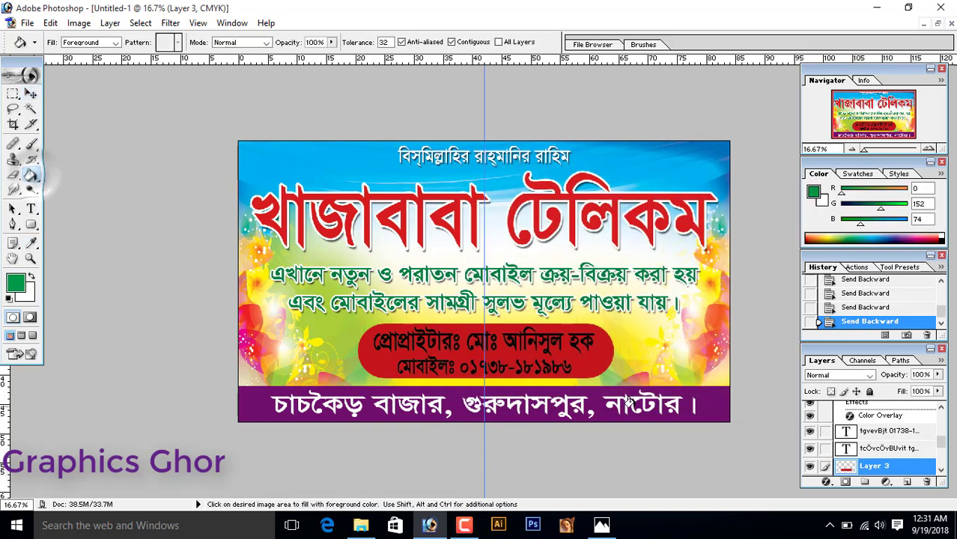
left_click(578, 358)
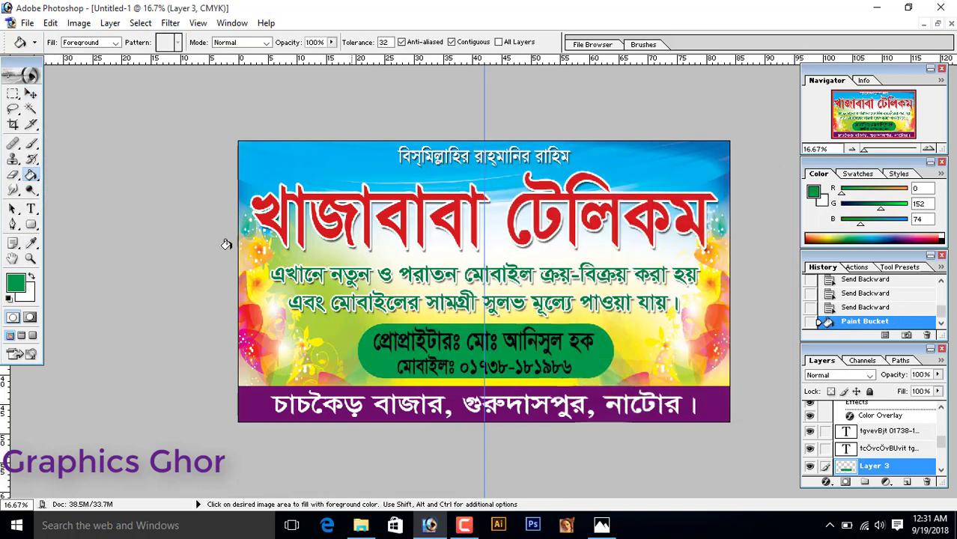
left_click(33, 94)
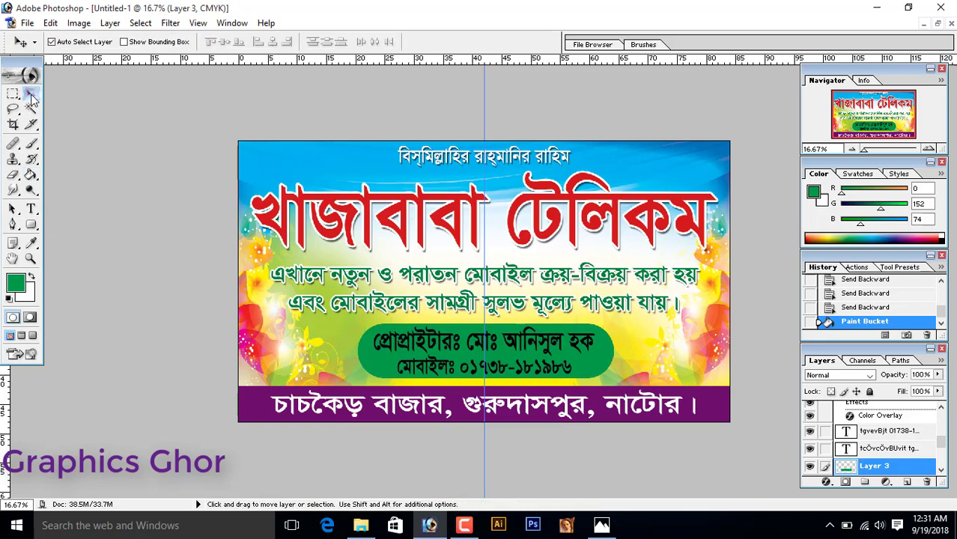
left_click(488, 356, "ctrl")
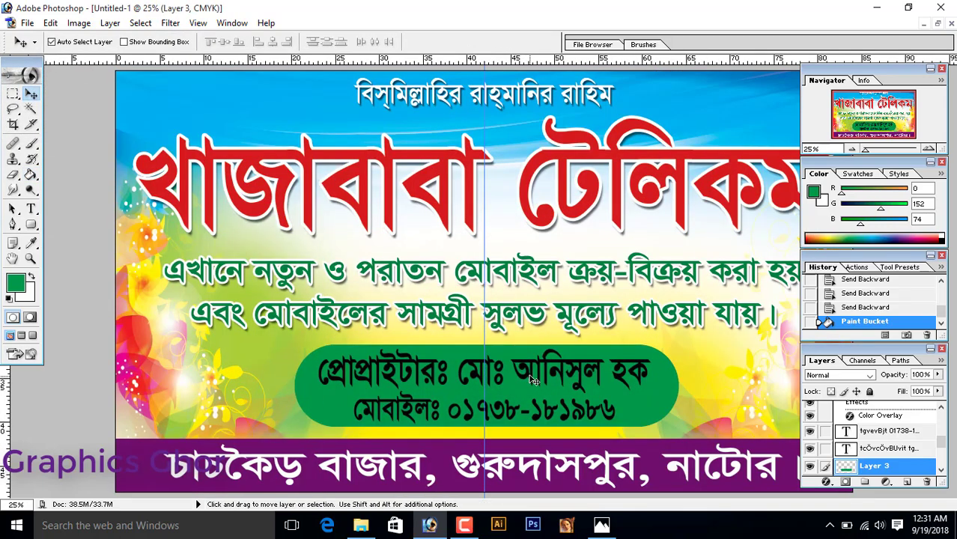
left_click(530, 381)
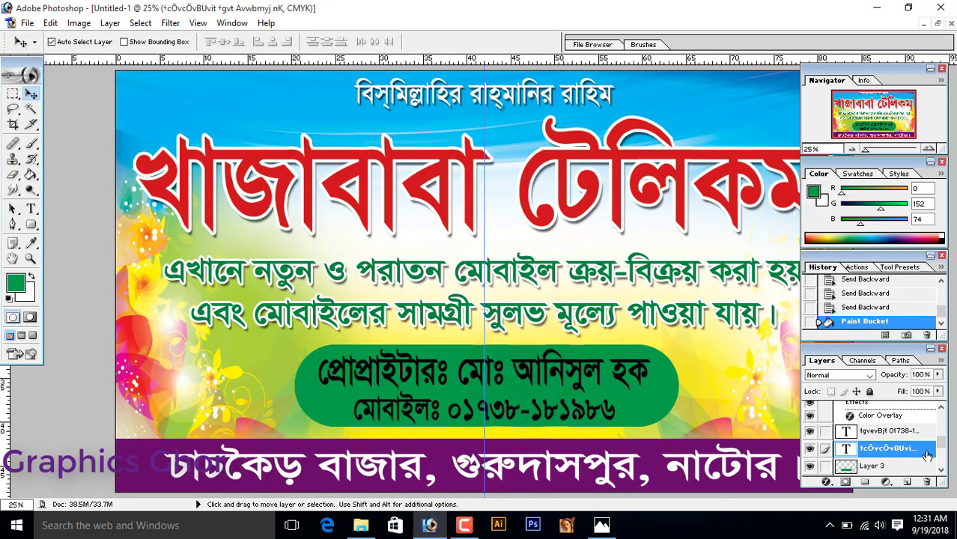
Step: Give the proprietor name text a white Color Overlay layer style
double_click(613, 378)
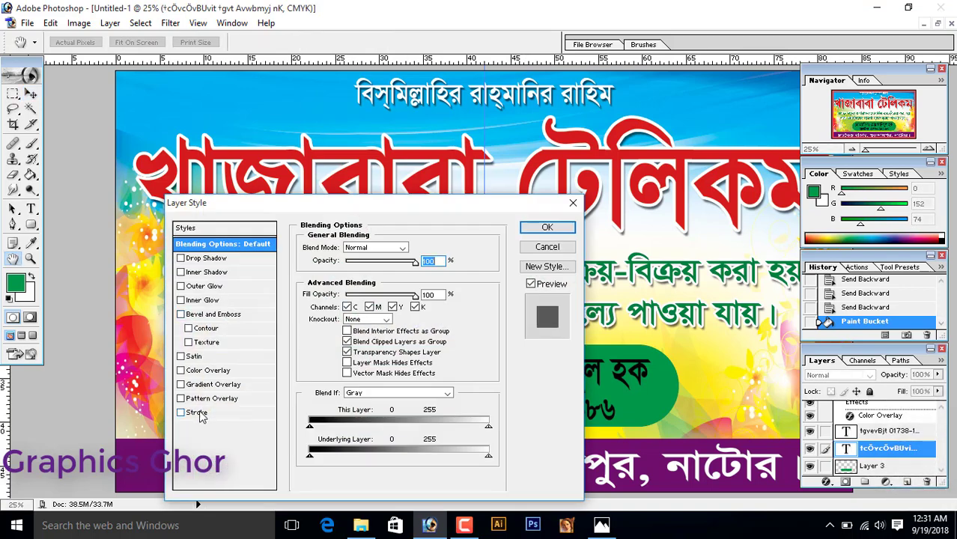
left_click(205, 369)
left_click(420, 247)
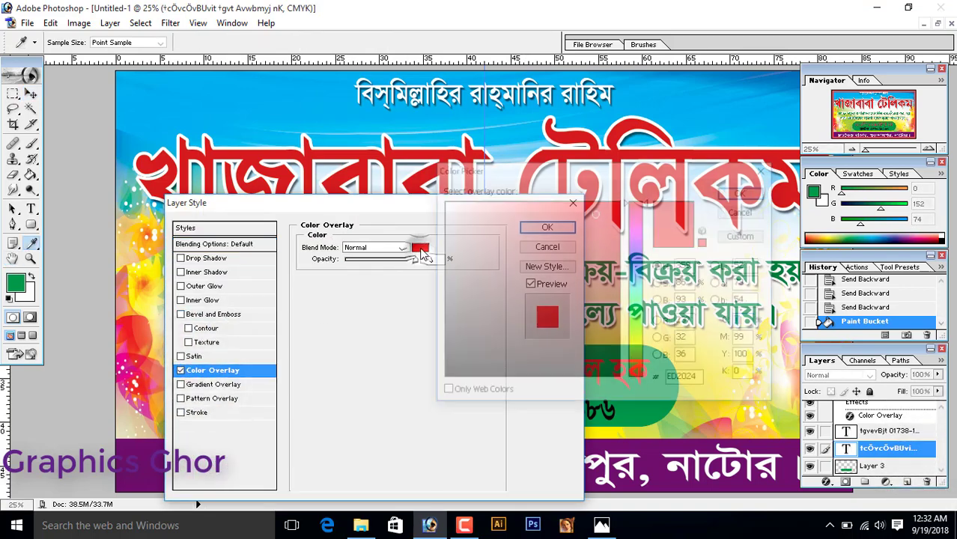
left_click_drag(480, 258, 442, 202)
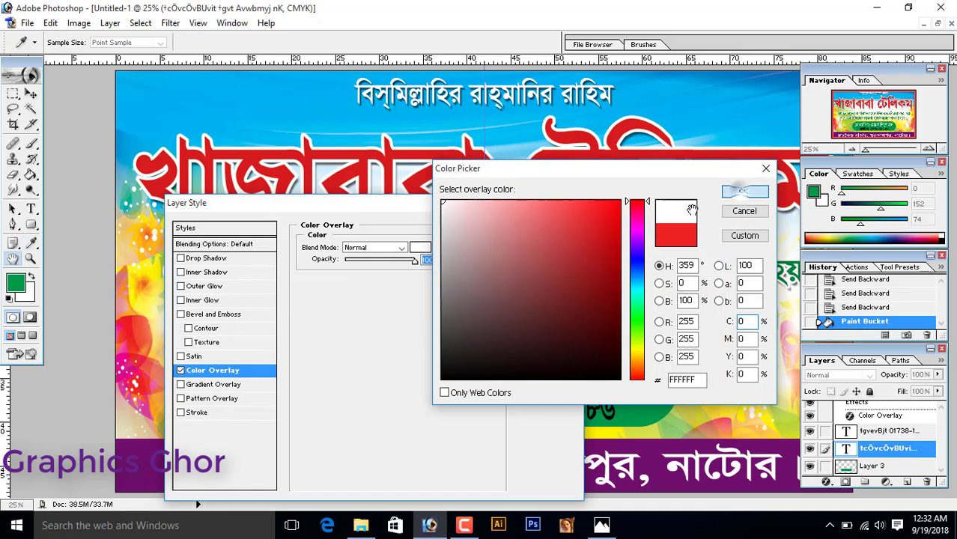
left_click(744, 191)
left_click_drag(533, 200, 419, 210)
left_click(421, 230)
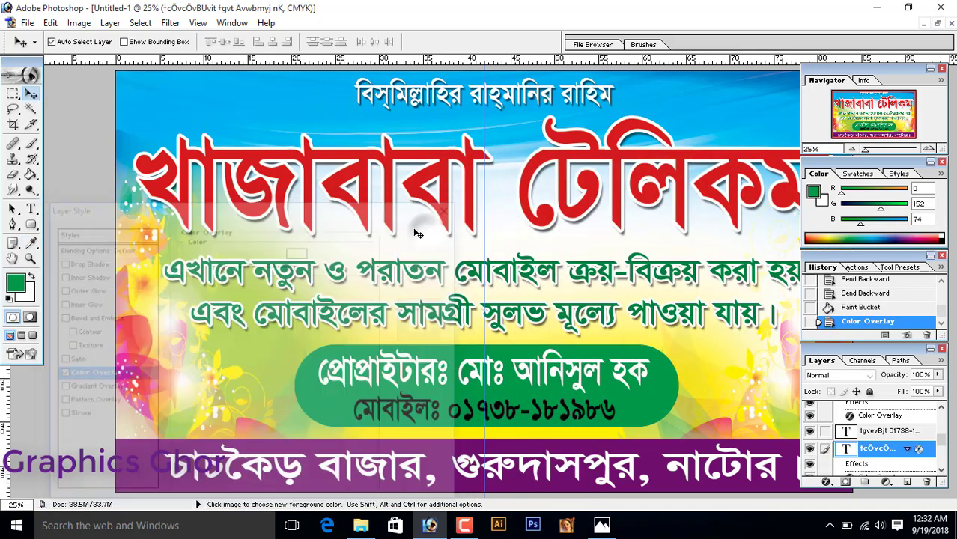
Step: Give the mobile-number text a white Color Overlay and zoom out to the whole banner
left_click(550, 413)
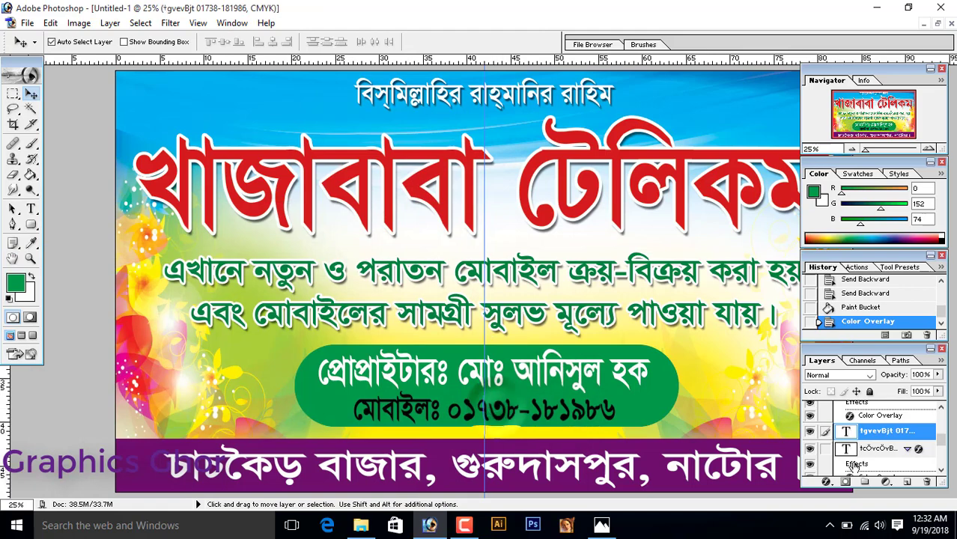
double_click(925, 431)
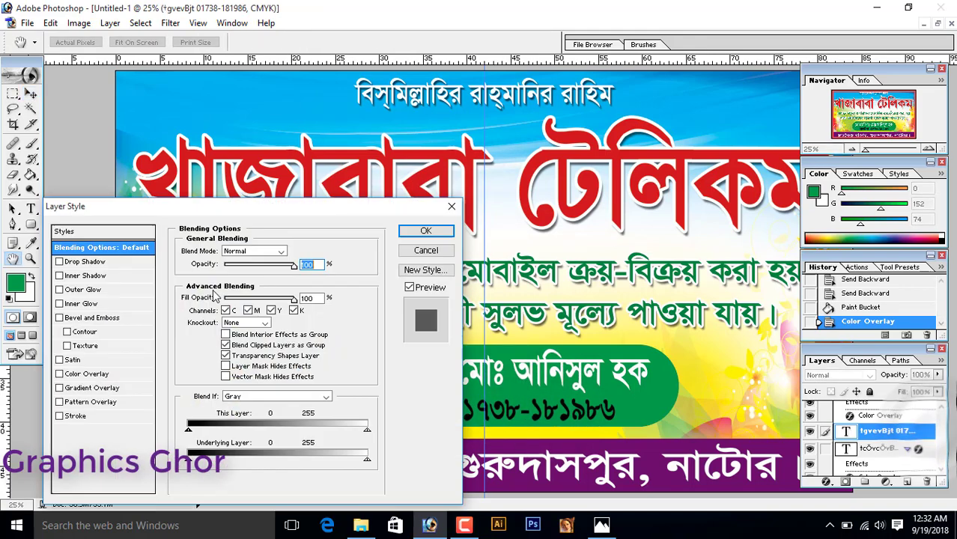
left_click(86, 374)
left_click(299, 251)
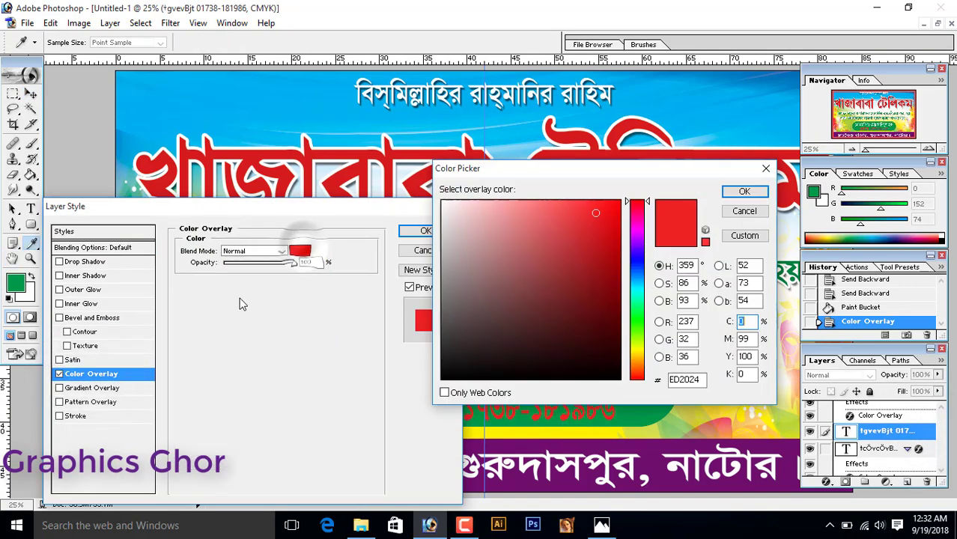
left_click(455, 224)
left_click(744, 192)
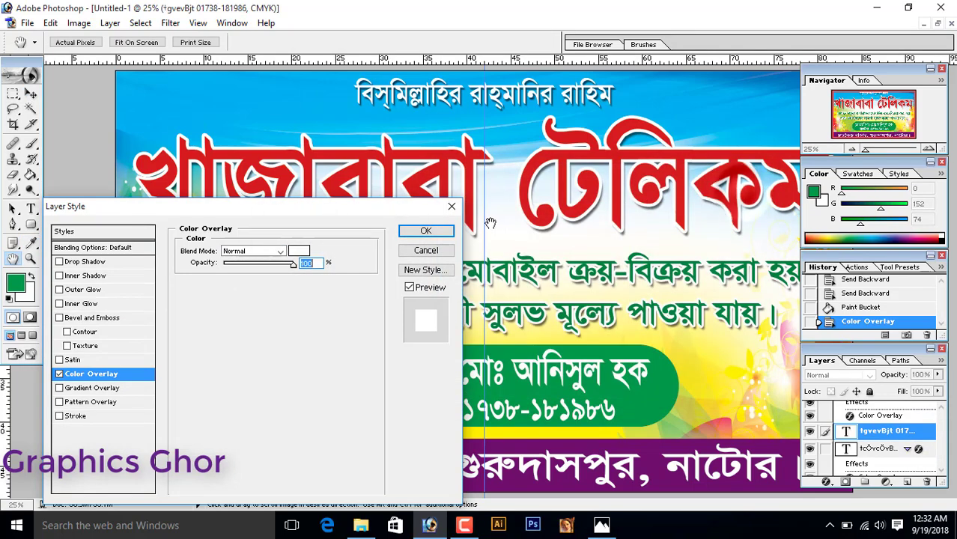
left_click(426, 231)
key("v")
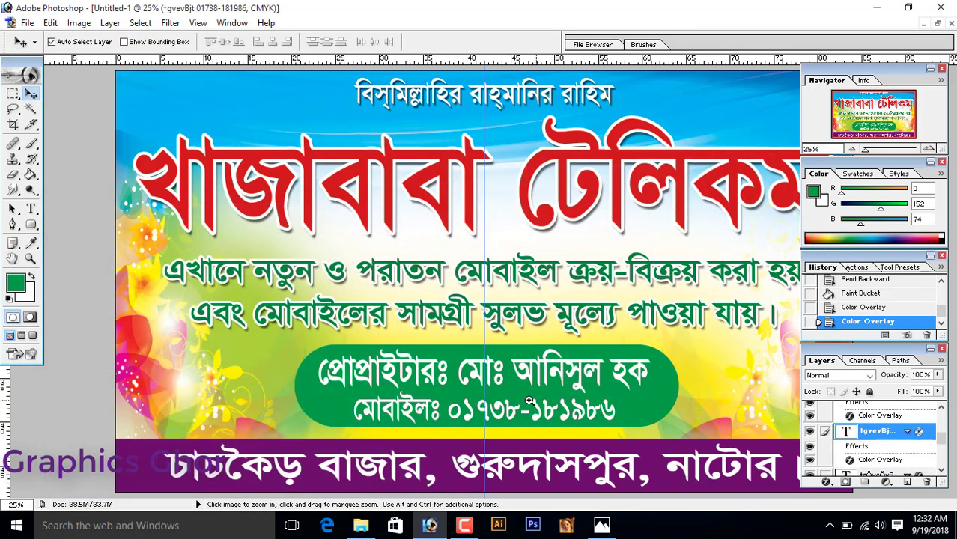
key("ctrl+minus")
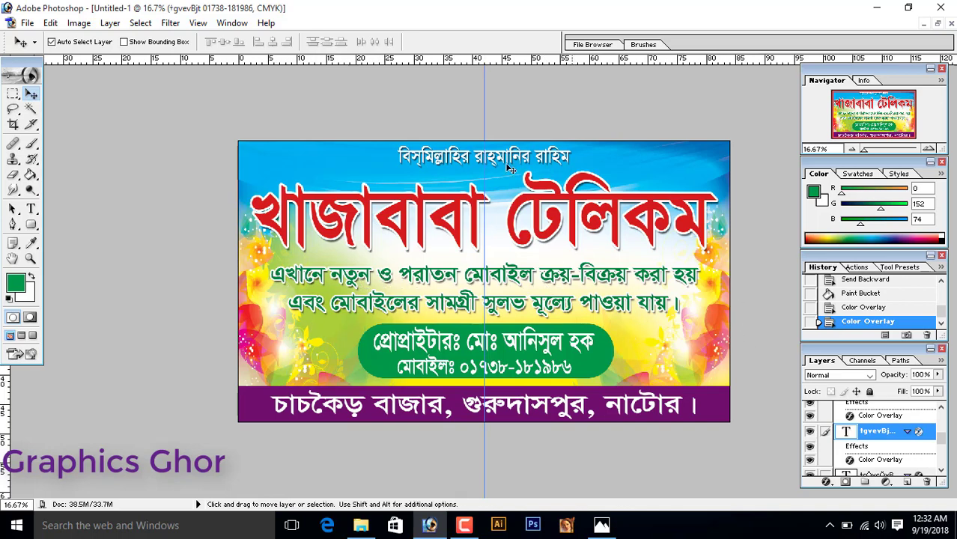
Step: Open Untitled-1.tif, discard the duplicate background unsaved, and place the product window beside the banner
left_click(876, 9)
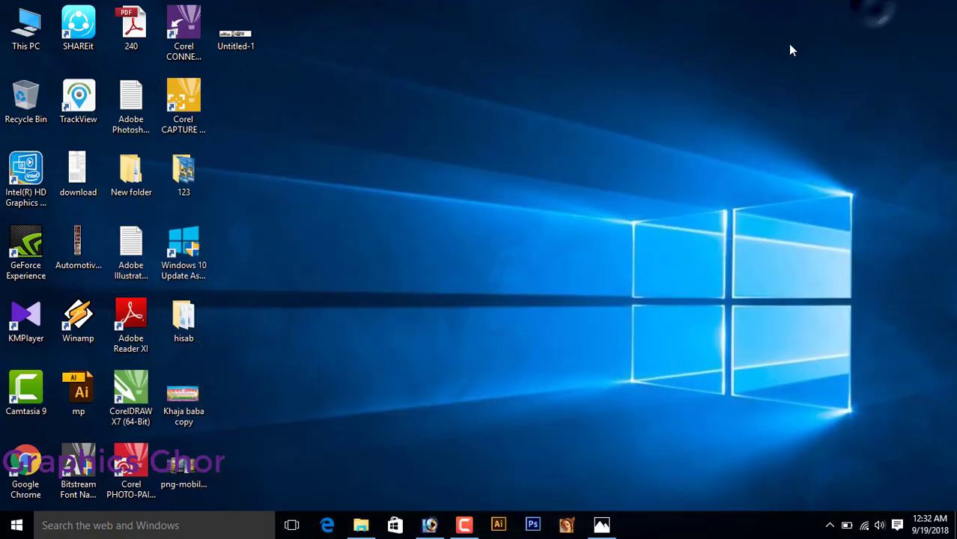
left_click_drag(230, 42, 324, 208)
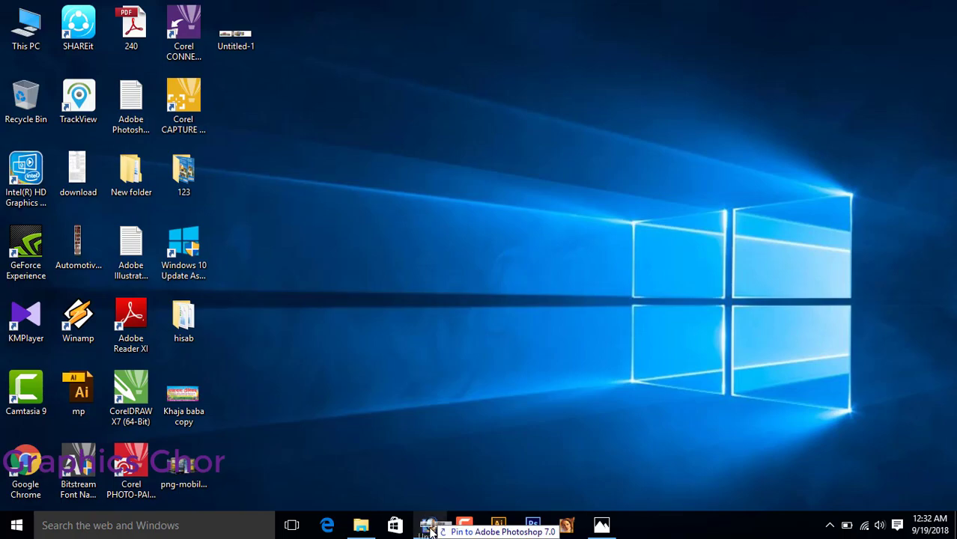
left_click_drag(442, 520, 400, 411)
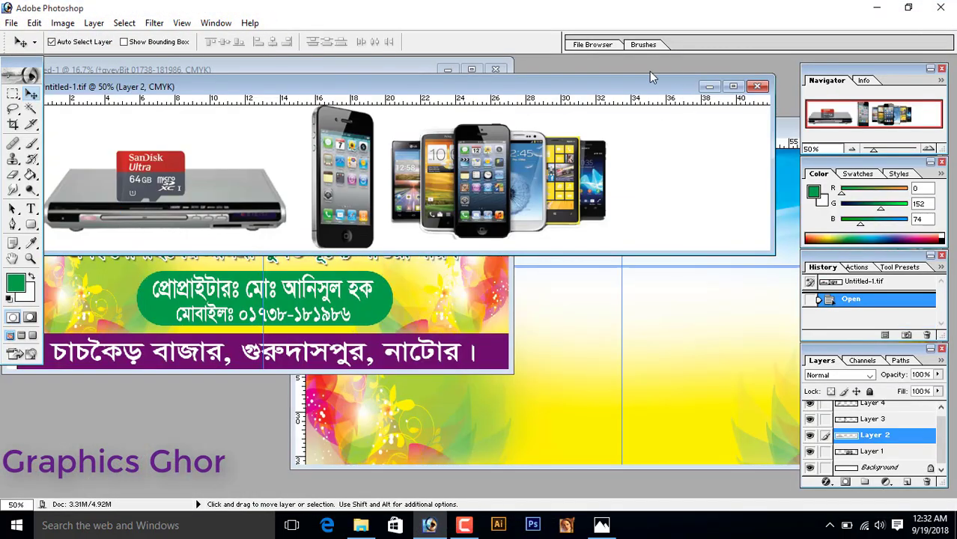
mouse_move(598, 87)
left_mouse_down()
mouse_move(441, 122)
mouse_move(763, 273)
left_mouse_up()
left_click_drag(651, 124, 506, 125)
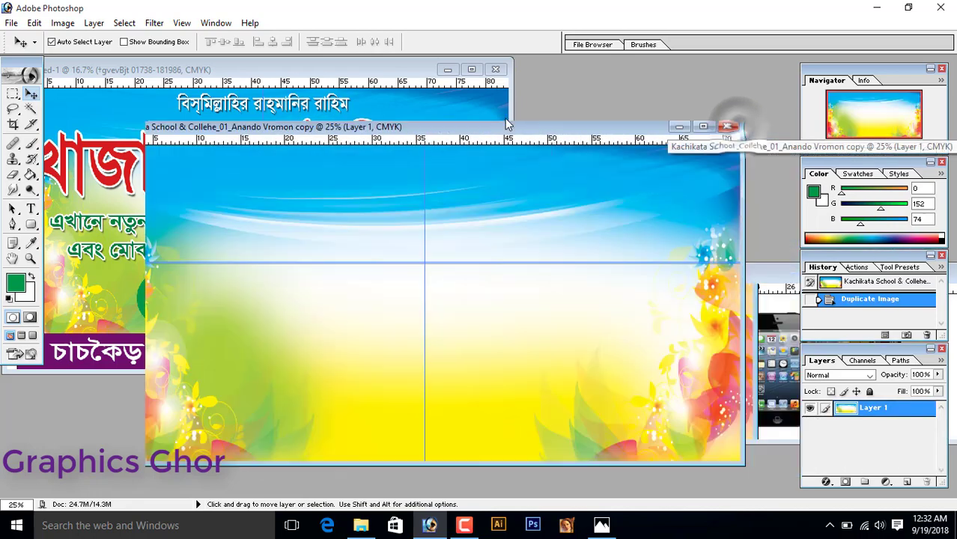
left_click(683, 119)
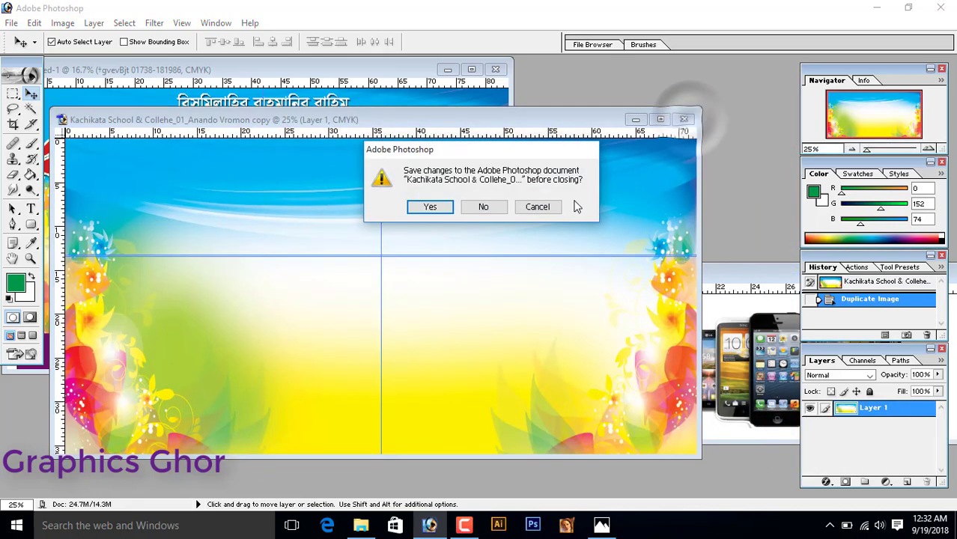
left_click(483, 207)
left_click_drag(479, 214, 537, 213)
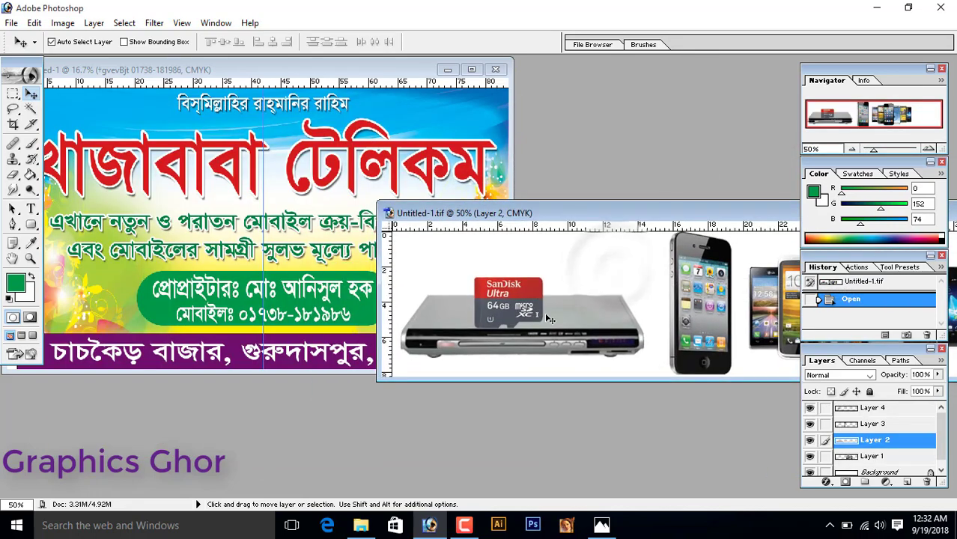
Step: Drag the DVD player, SD card, iPhone and phone-group images into the banner
left_click_drag(550, 320, 147, 264)
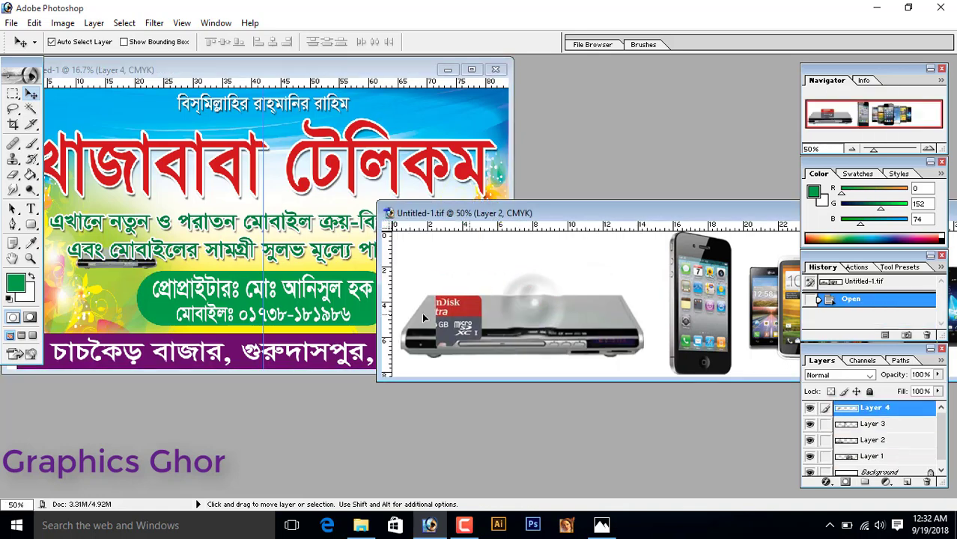
left_click_drag(423, 318, 60, 290)
left_click_drag(700, 311, 277, 286)
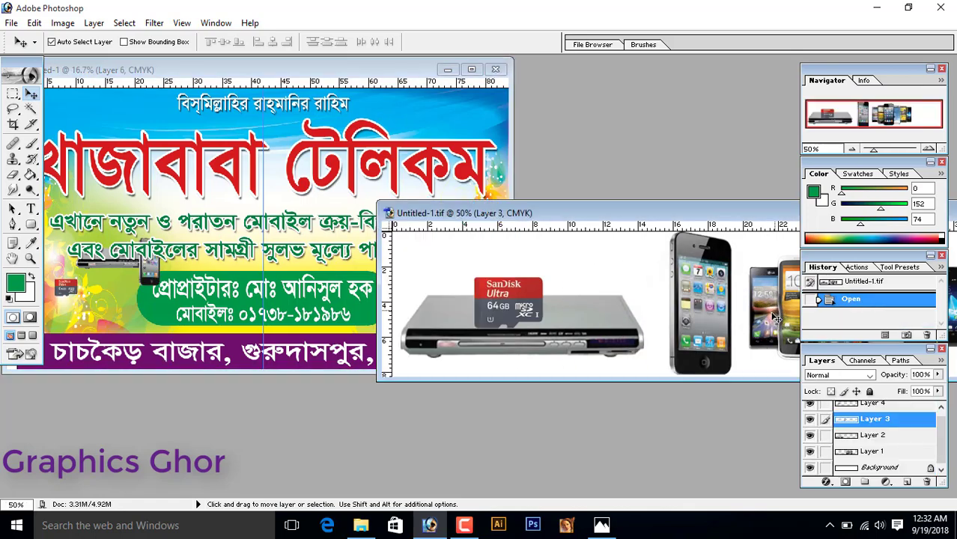
left_click_drag(777, 322, 303, 275)
Step: Move the phone group right of the green panel and enlarge it to about 147%
left_click(471, 69)
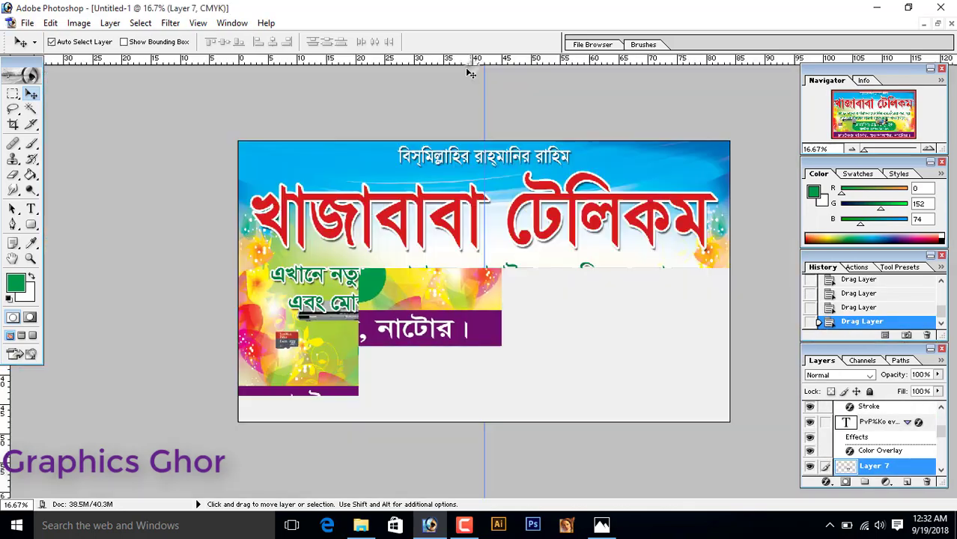
left_click(554, 347, "ctrl")
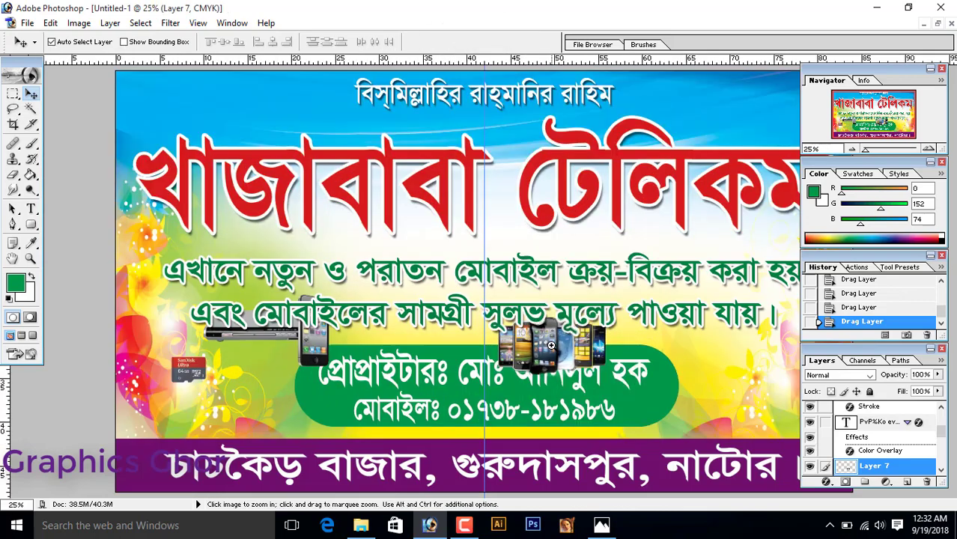
left_click_drag(539, 344, 723, 386)
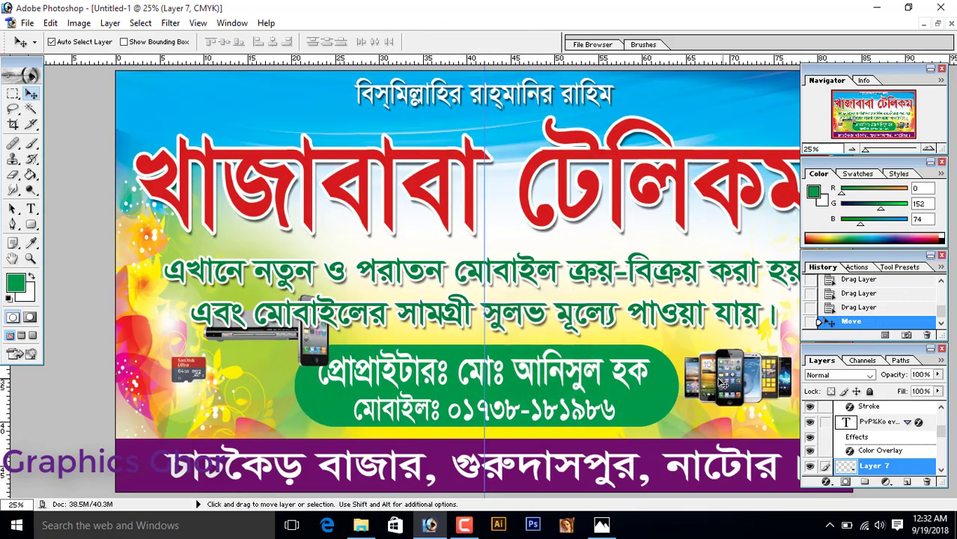
key("ctrl+minus")
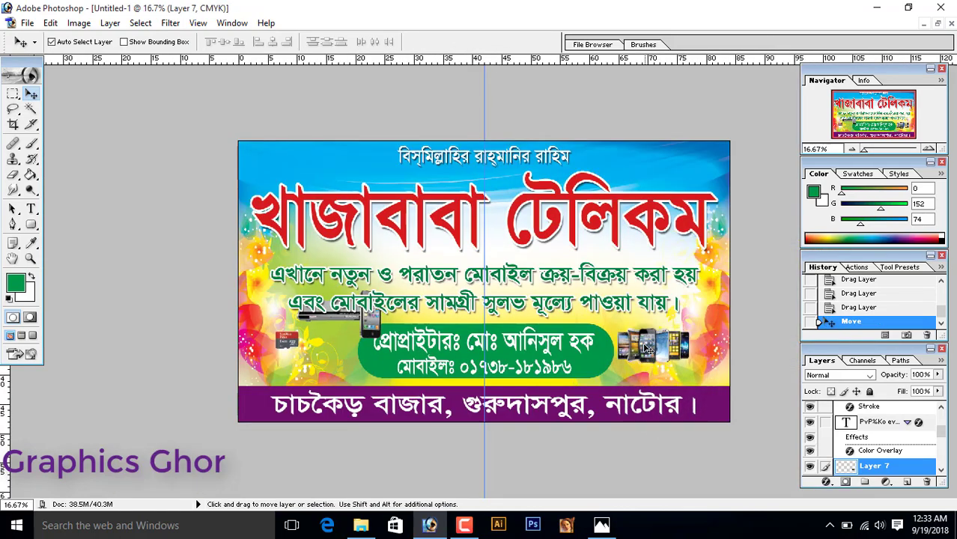
key("ctrl+t")
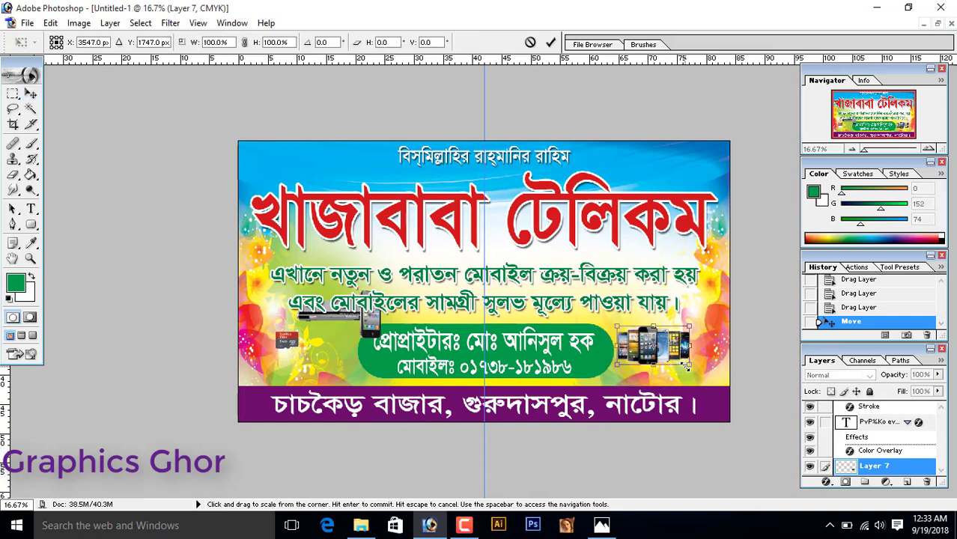
left_click_drag(689, 367, 722, 386)
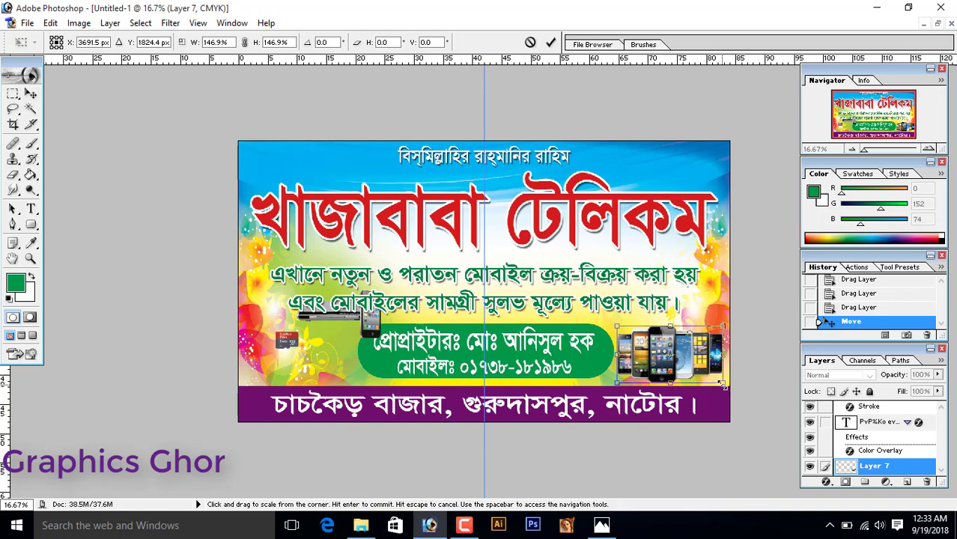
key("Return")
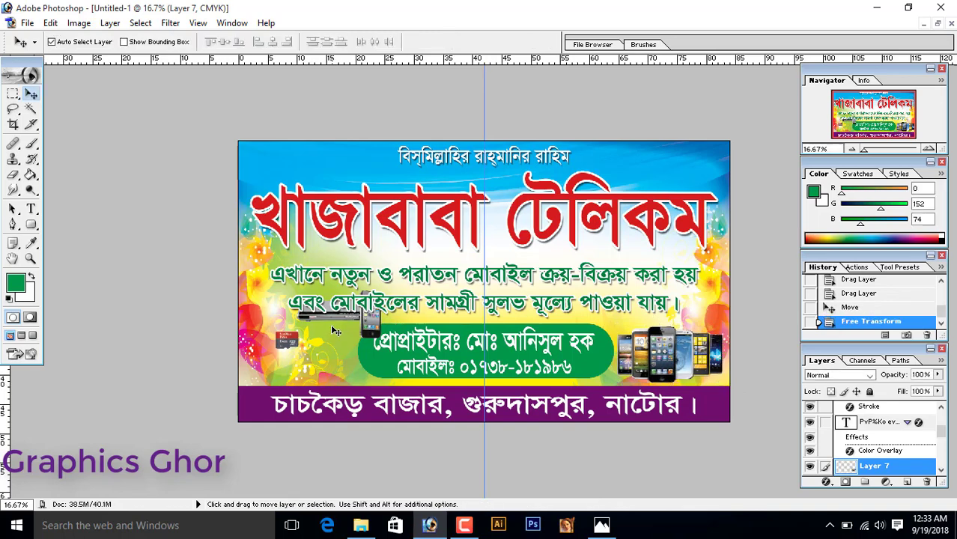
Step: Move the DVD player to the lower left and enlarge it to about 139% × 178%
left_click_drag(337, 324, 294, 375)
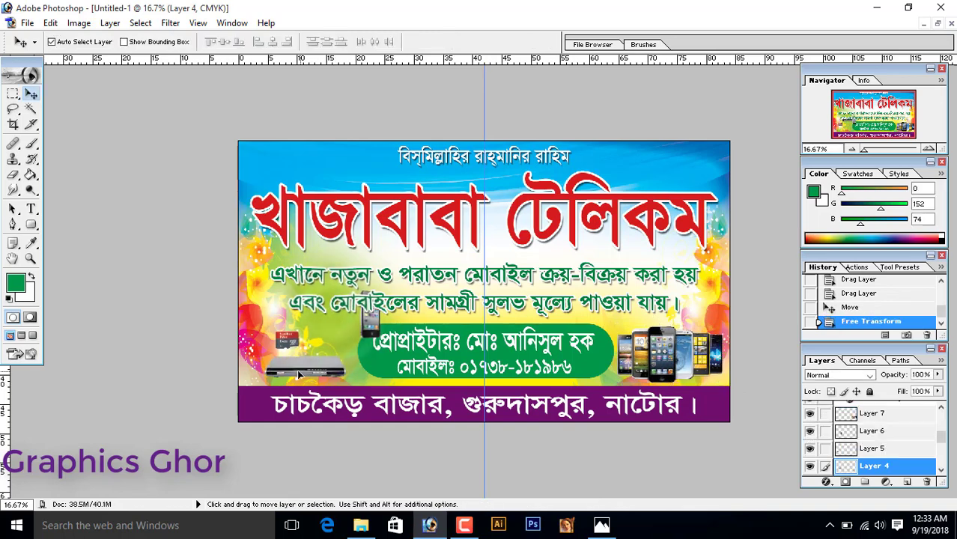
key("ctrl+t")
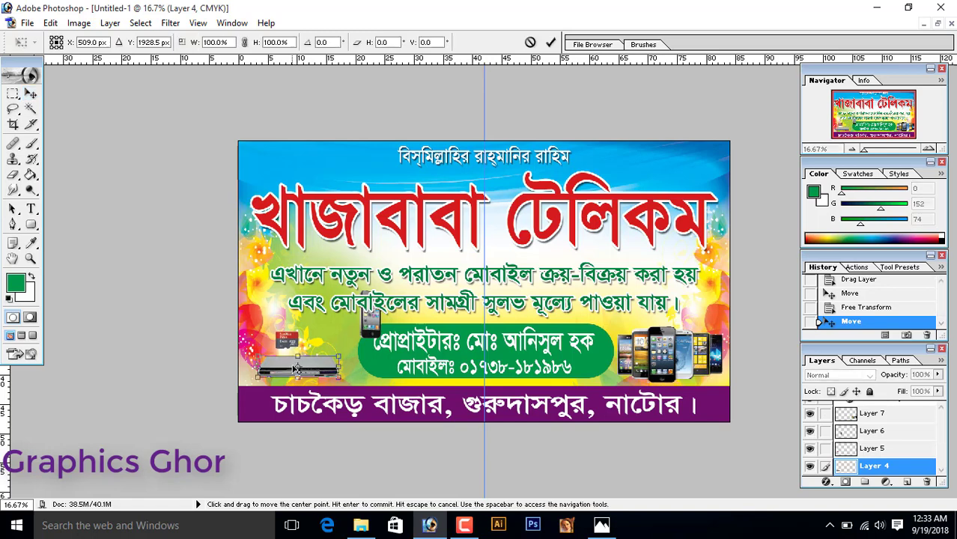
mouse_move(338, 377)
left_mouse_down()
mouse_move(347, 386)
mouse_move(303, 364)
mouse_move(356, 386)
mouse_move(334, 366)
left_mouse_up()
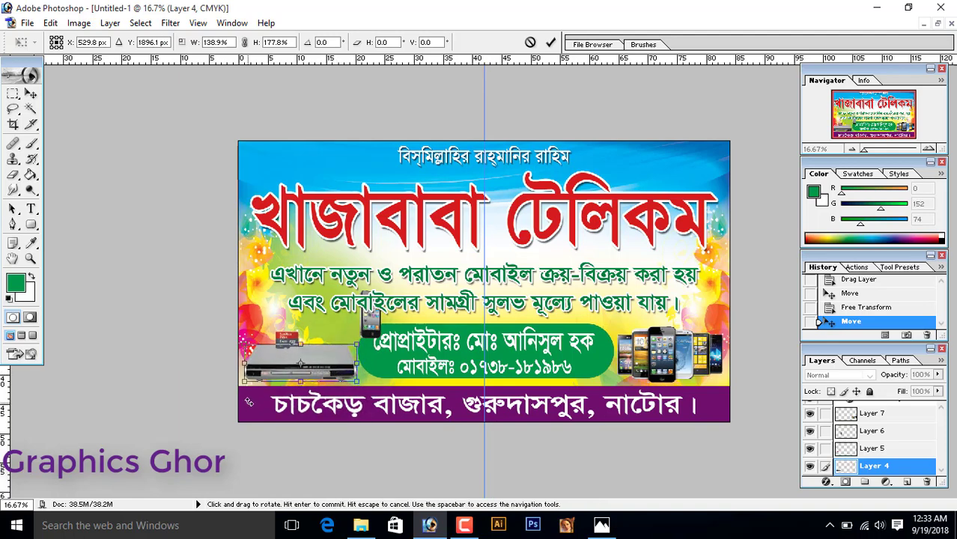
key("Return")
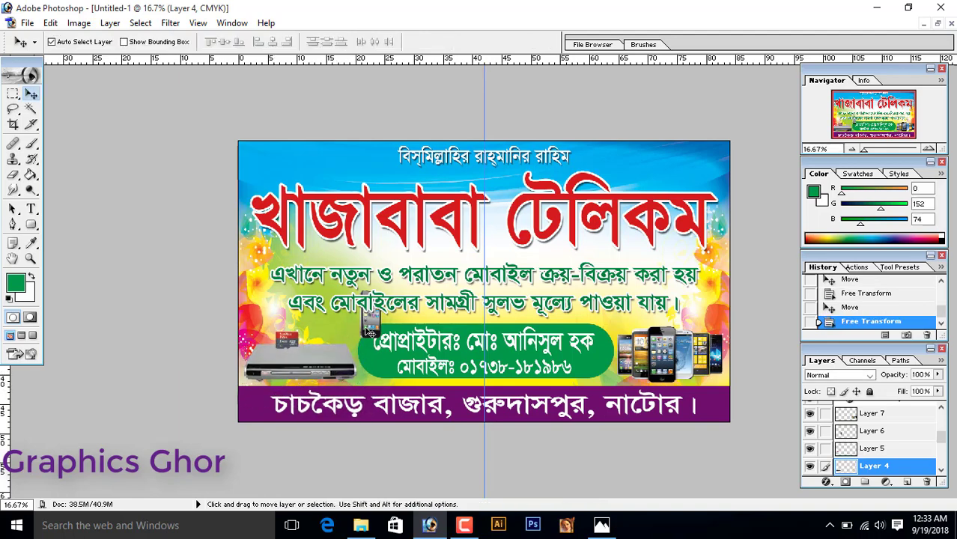
Step: Move the iPhone and the memory card onto the DVD player at lower left
mouse_move(367, 331)
left_mouse_down()
mouse_move(295, 347)
mouse_move(258, 371)
left_mouse_up()
key("ctrl+space")
left_click(254, 375)
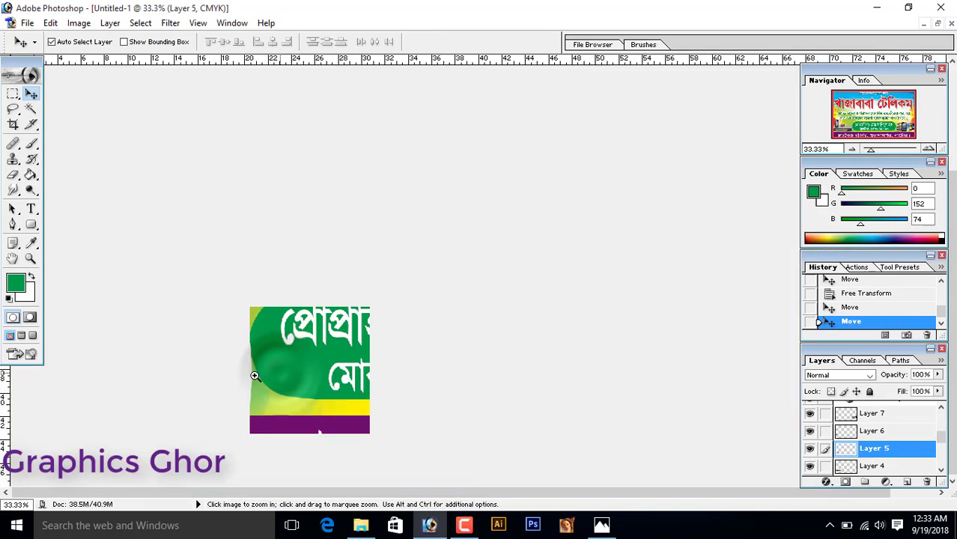
left_click_drag(149, 340, 171, 345)
key("ctrl+t")
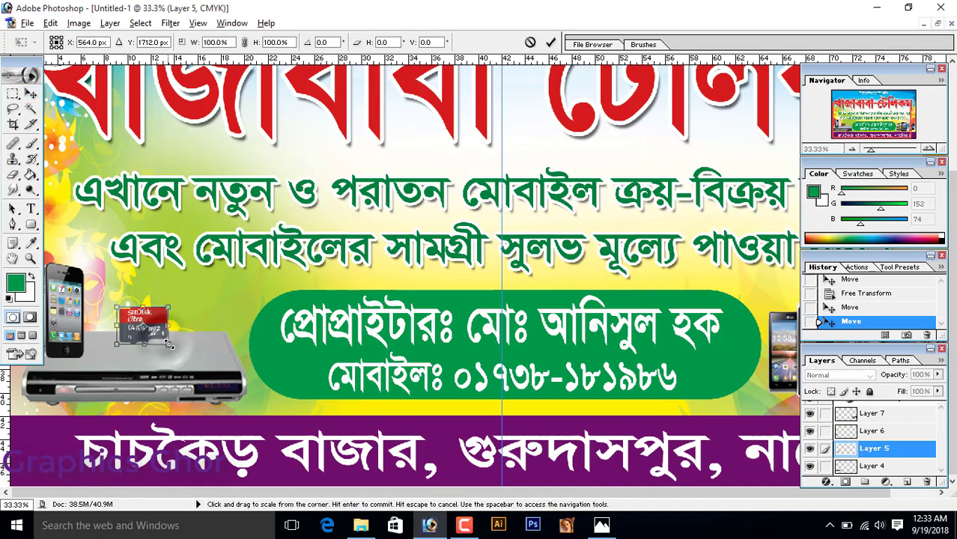
key("Return")
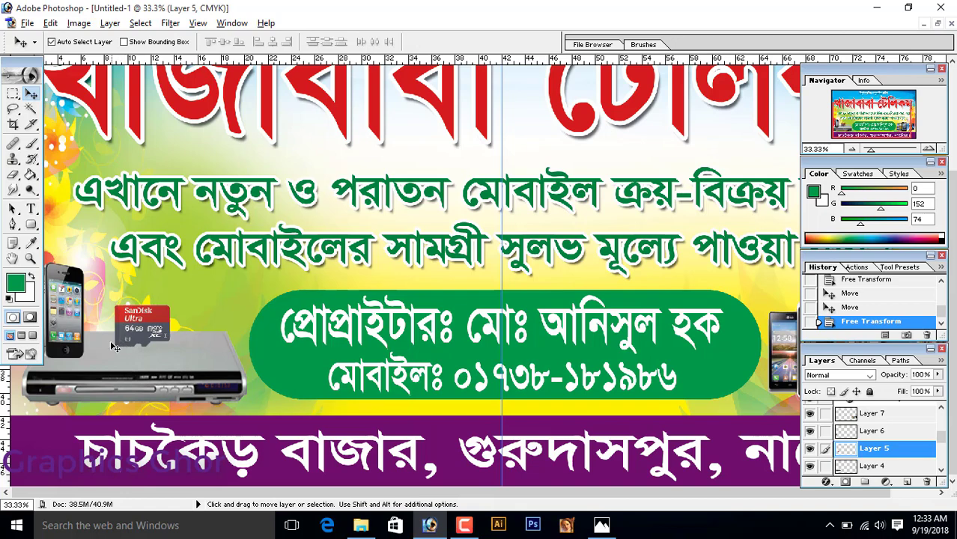
key("ctrl+minus")
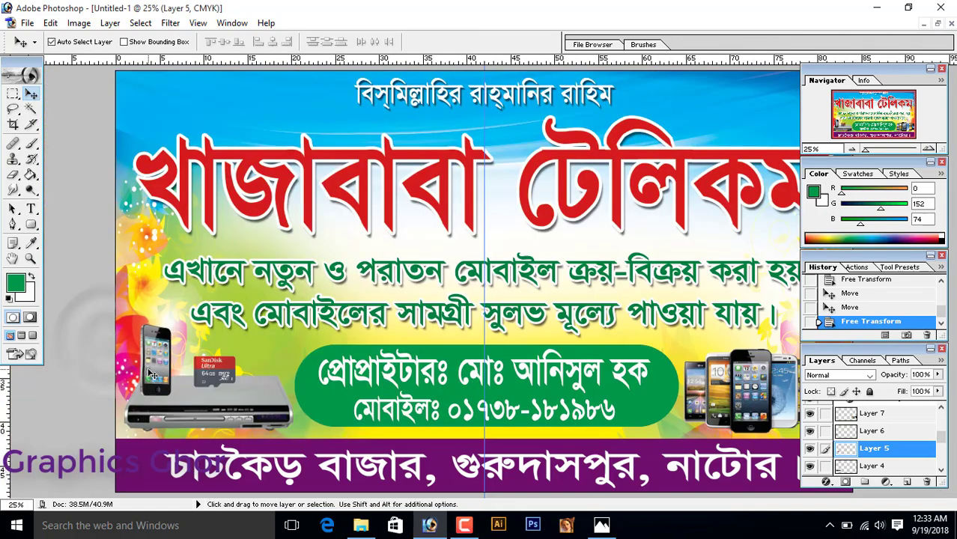
Step: Enlarge the iPhone, shrink the memory card to 93.5%, nudge the iPhone, and hide palettes
left_click(152, 375)
key("ctrl+t")
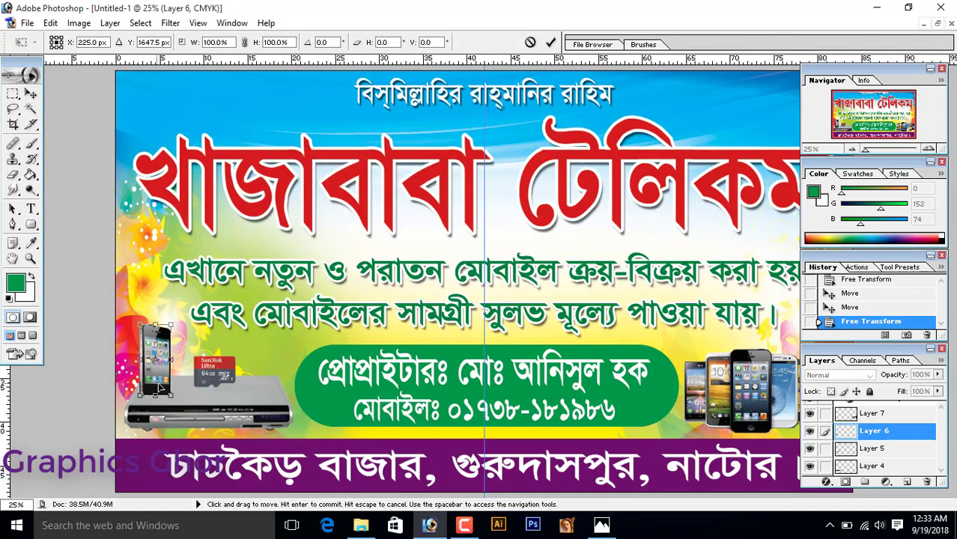
mouse_move(168, 395)
left_mouse_down()
mouse_move(209, 374)
mouse_move(227, 383)
mouse_move(227, 373)
left_mouse_up()
key("Return")
left_click(216, 377)
key("ctrl+t")
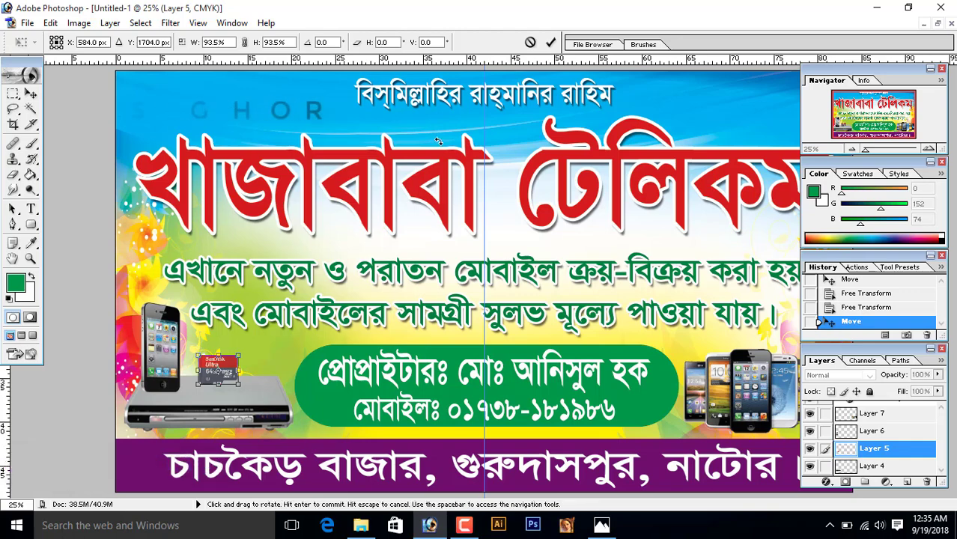
key("Return")
left_click_drag(164, 329, 181, 337)
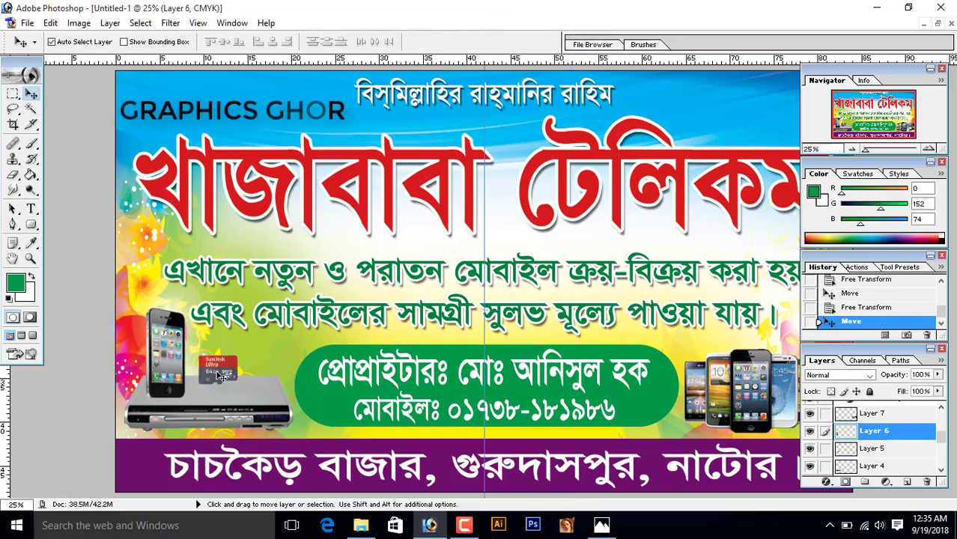
key("Tab")
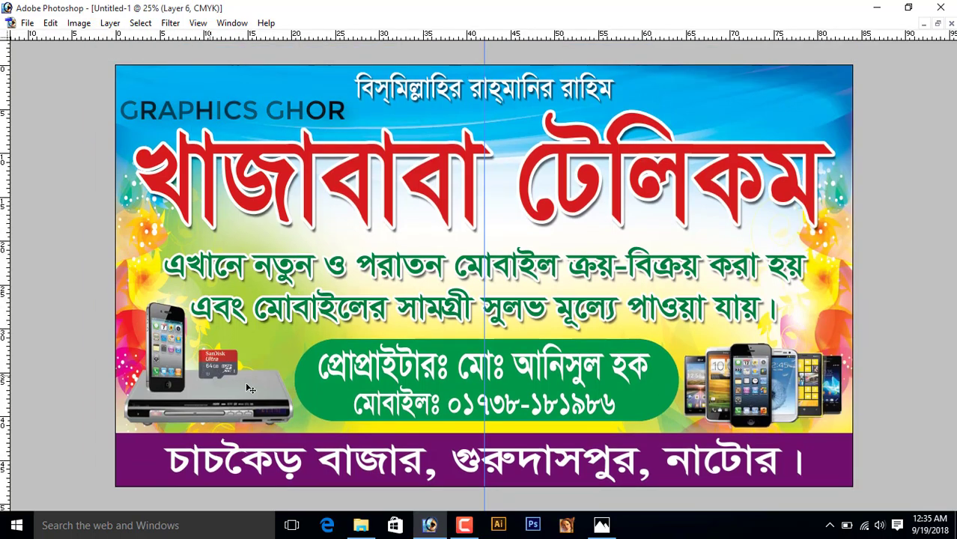